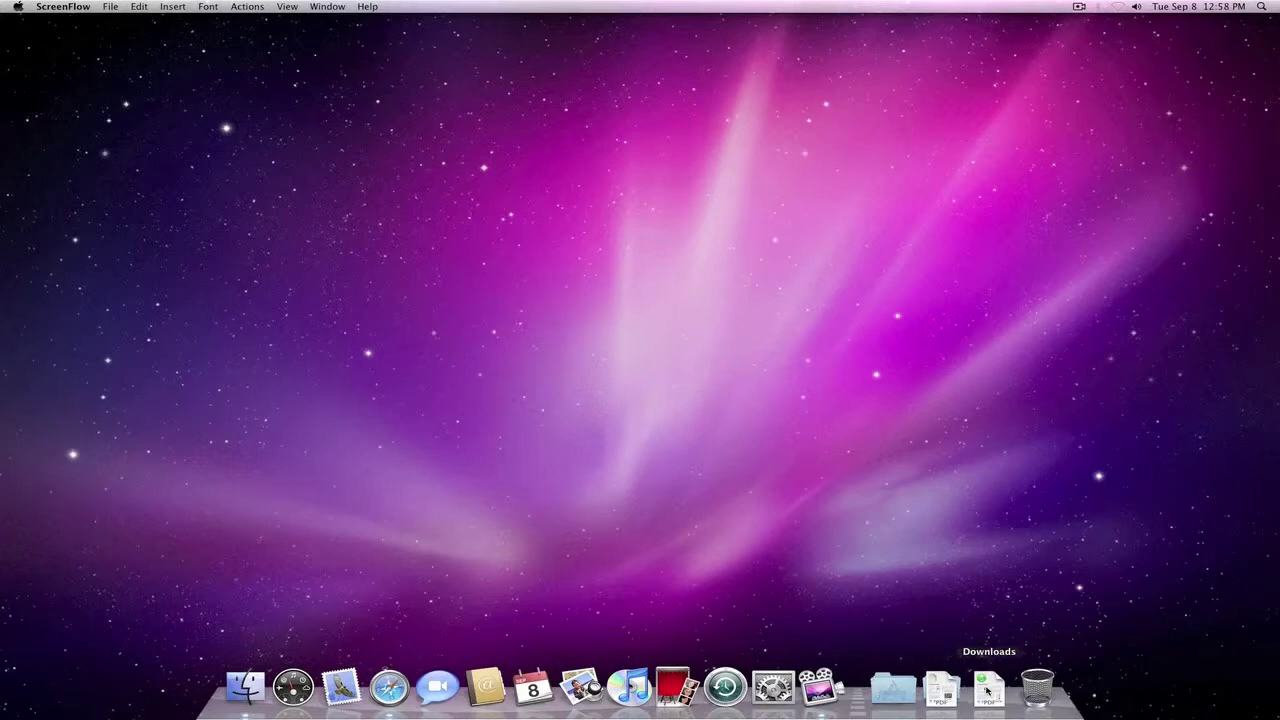
Peek into the Downloads and Documents stacks, then show the Documents folder in Finder
{"action": "left_click", "coordinate": [986, 690]}
{"action": "left_click", "coordinate": [986, 690]}
{"action": "left_click", "coordinate": [942, 690]}
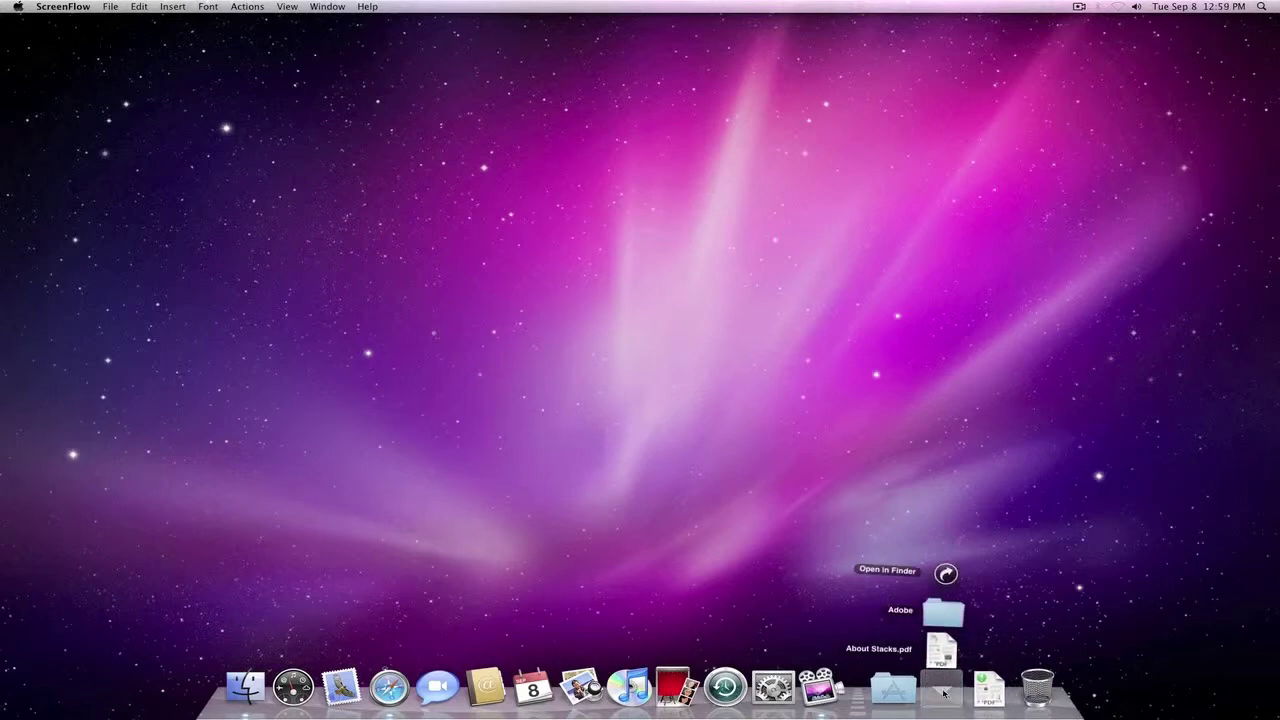
{"action": "left_click", "coordinate": [944, 692]}
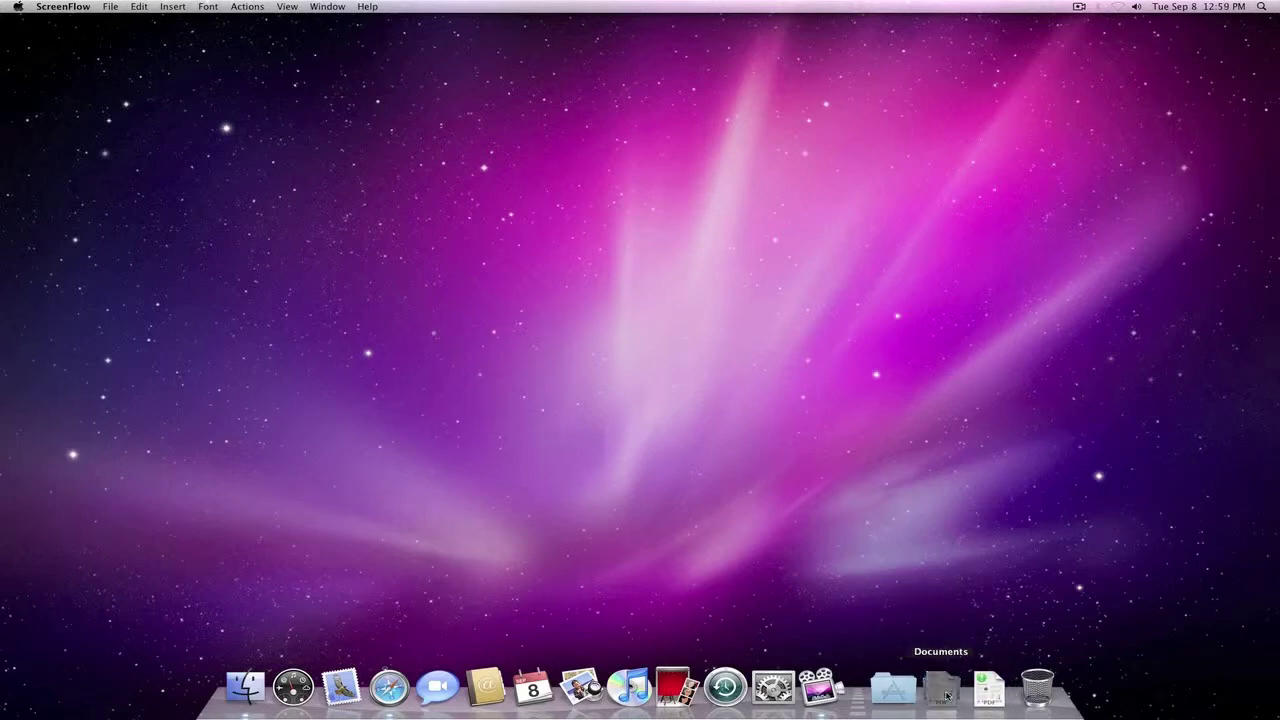
{"action": "left_click", "coordinate": [944, 690]}
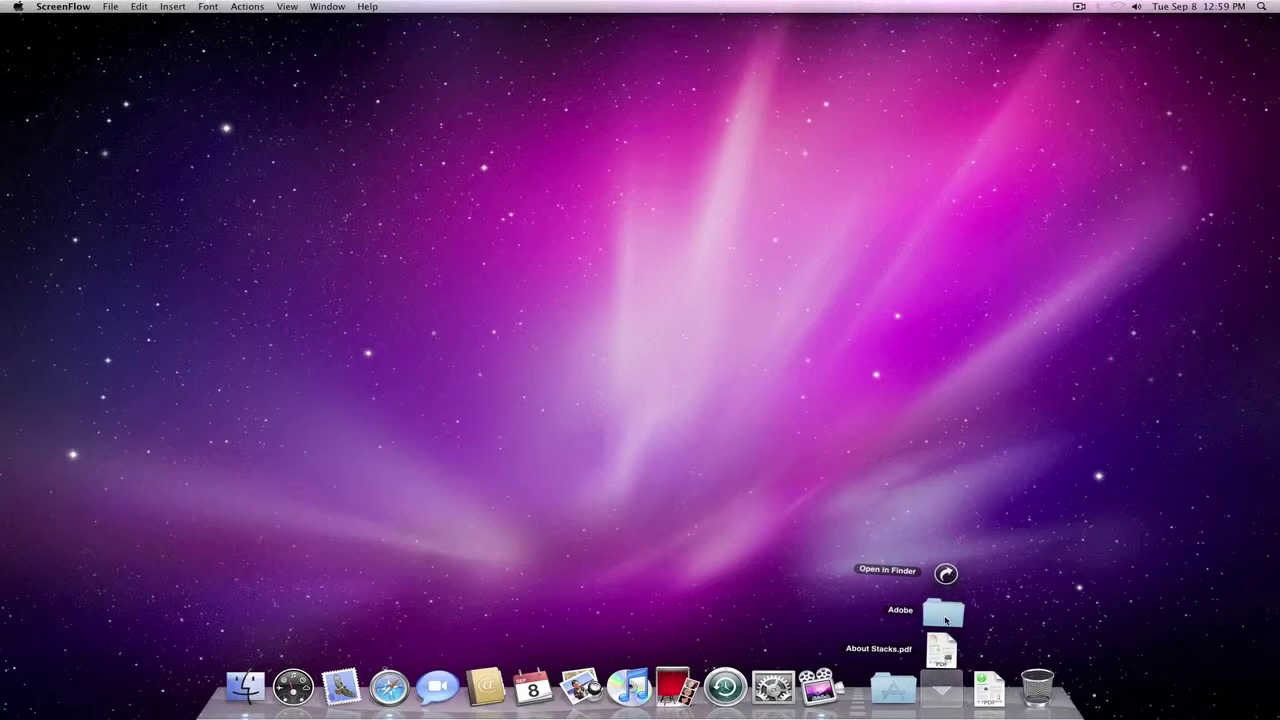
{"action": "left_click", "coordinate": [945, 575]}
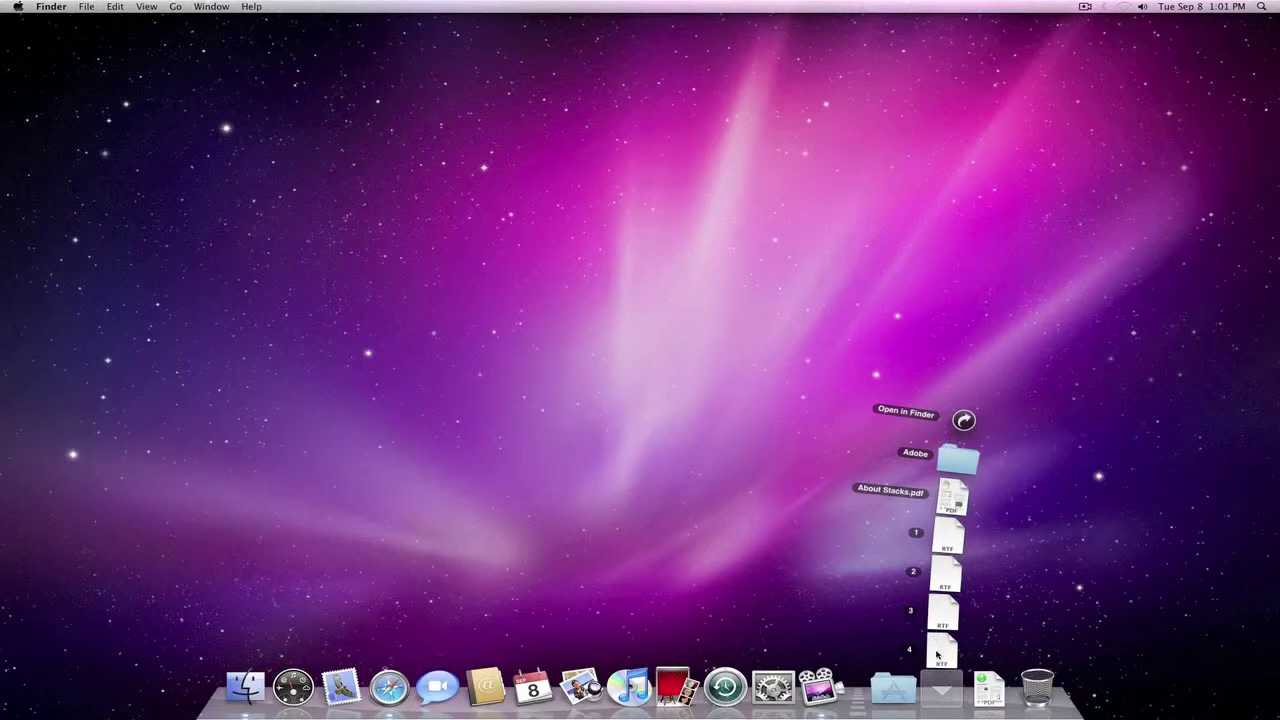
Open an RTF file from Documents in TextEdit, quit TextEdit, and fan the Documents stack open
{"action": "left_click", "coordinate": [939, 566]}
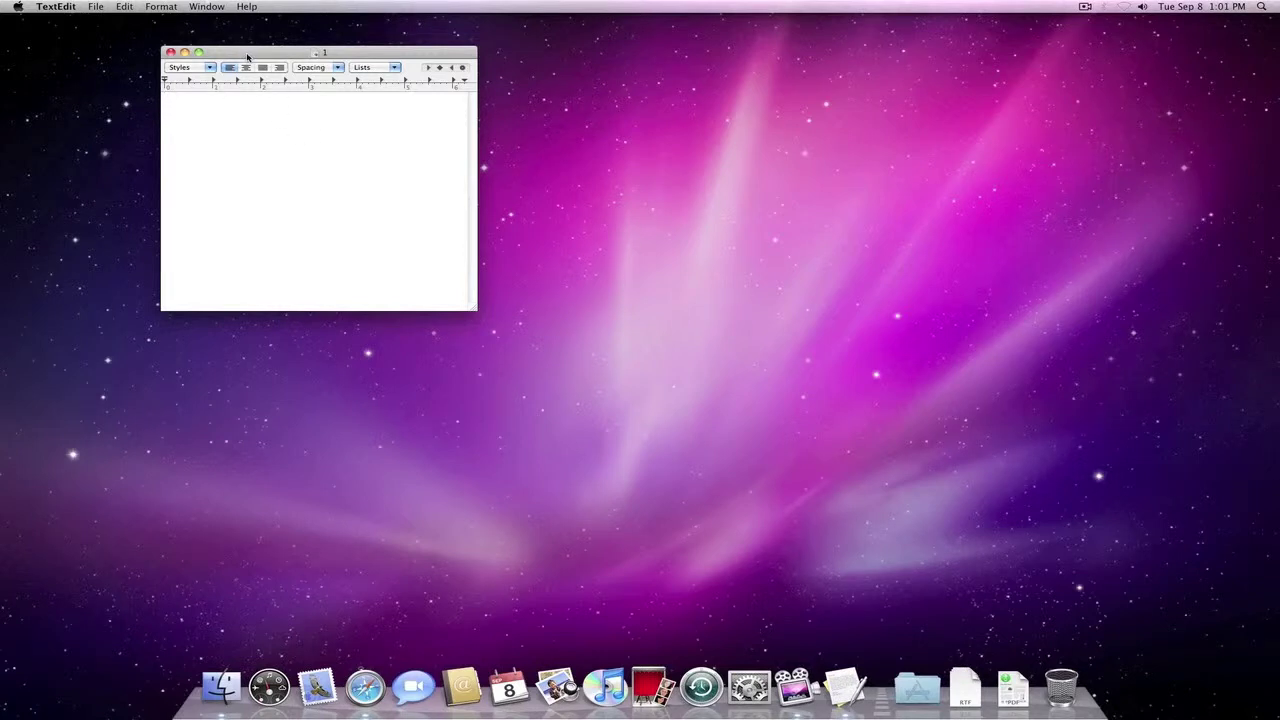
{"action": "key", "text": "super+q"}
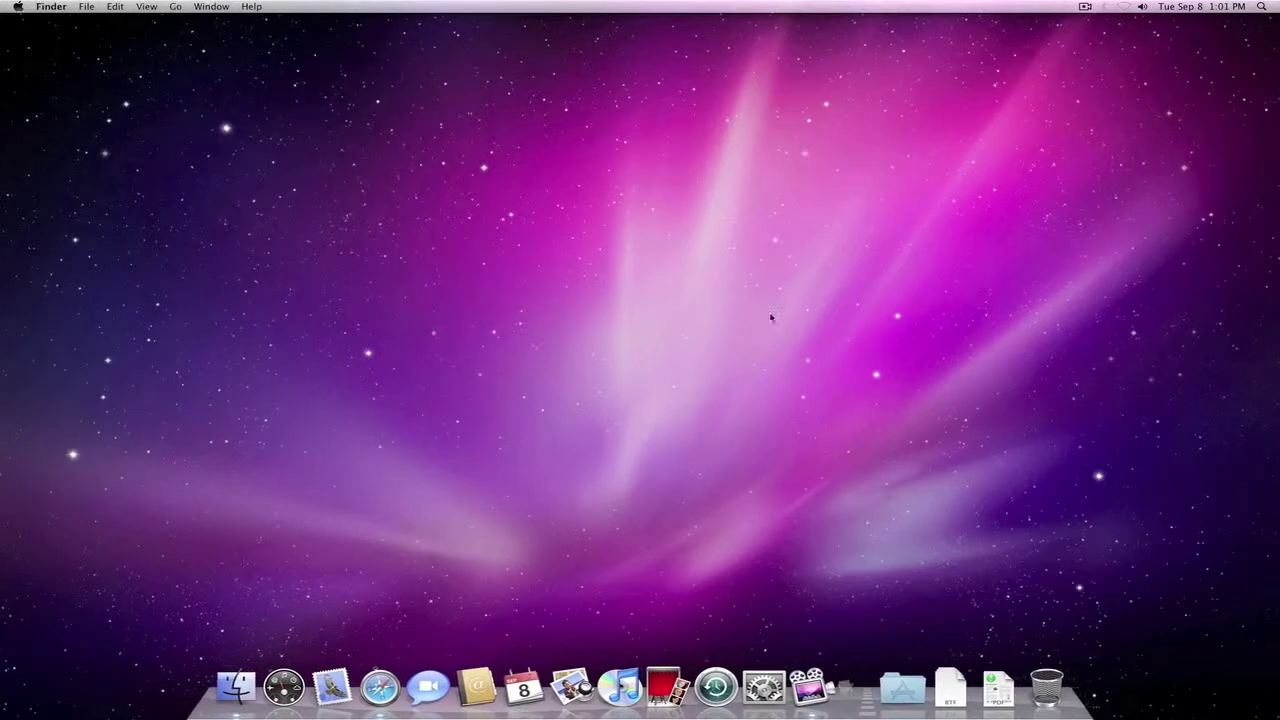
{"action": "left_click", "coordinate": [947, 692]}
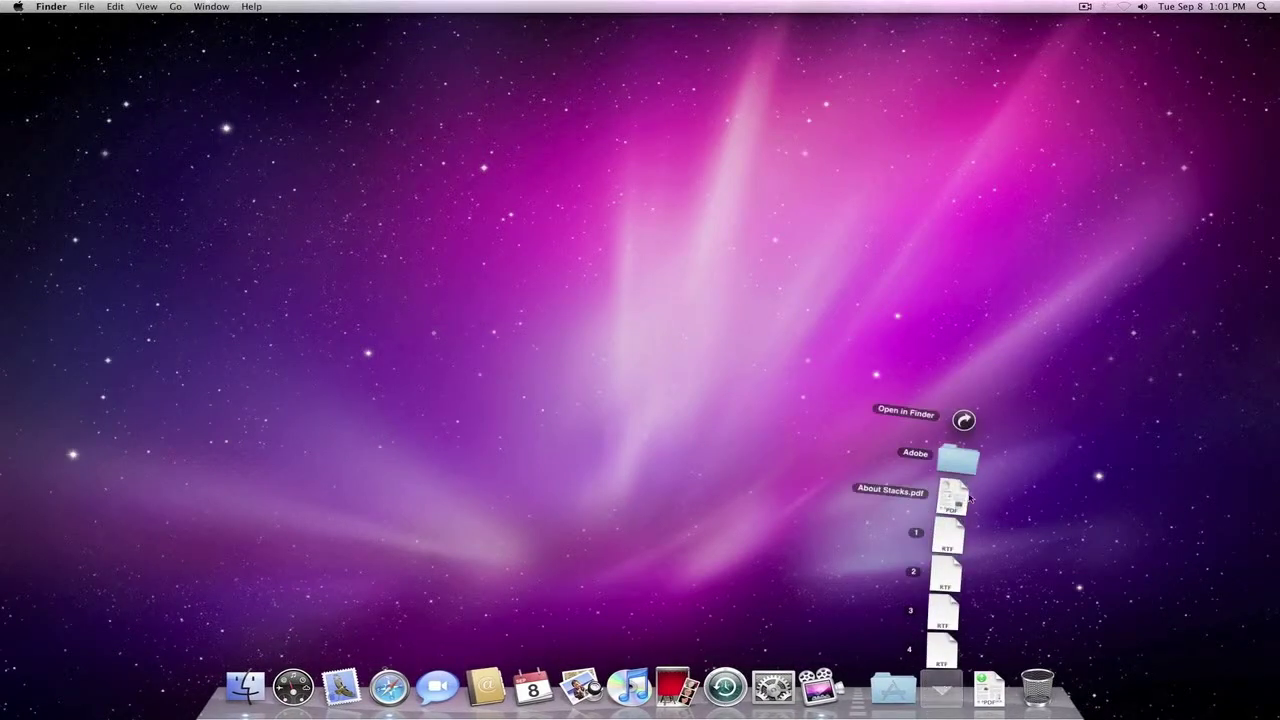
Collapse and reopen the Documents stack, checking its display options without changing them
{"action": "left_click", "coordinate": [940, 692]}
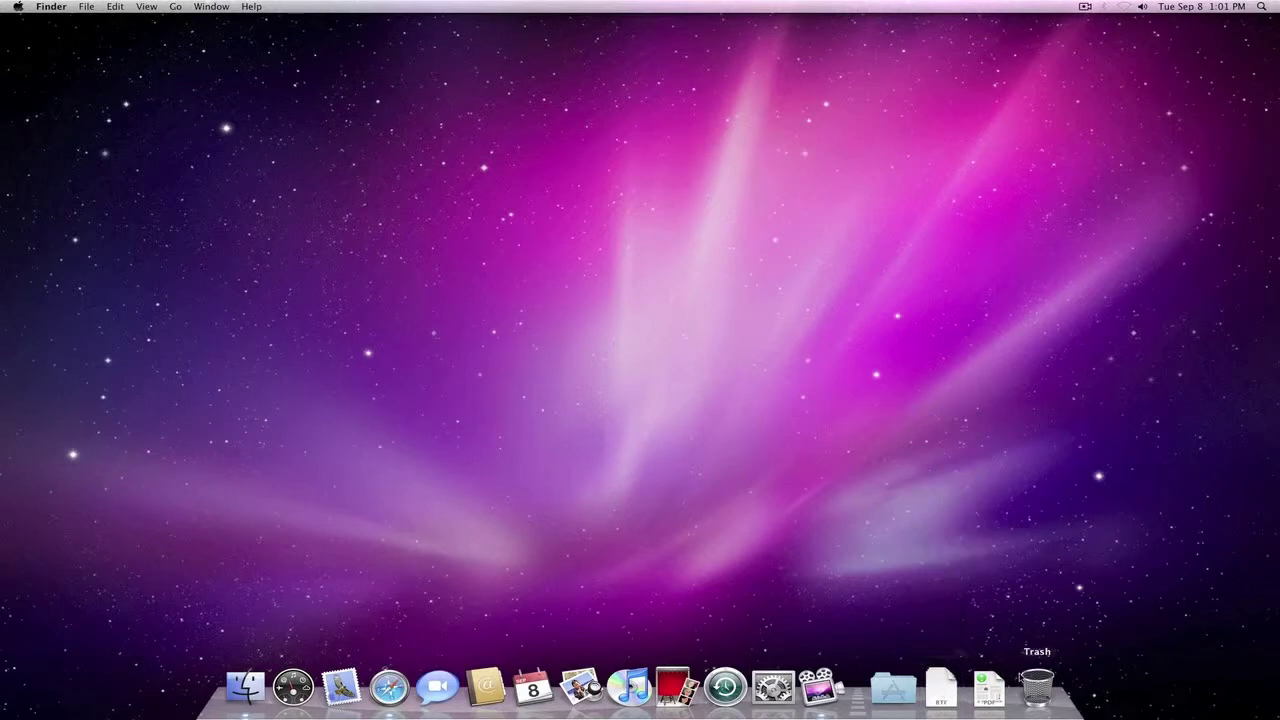
{"action": "right_click", "coordinate": [947, 692]}
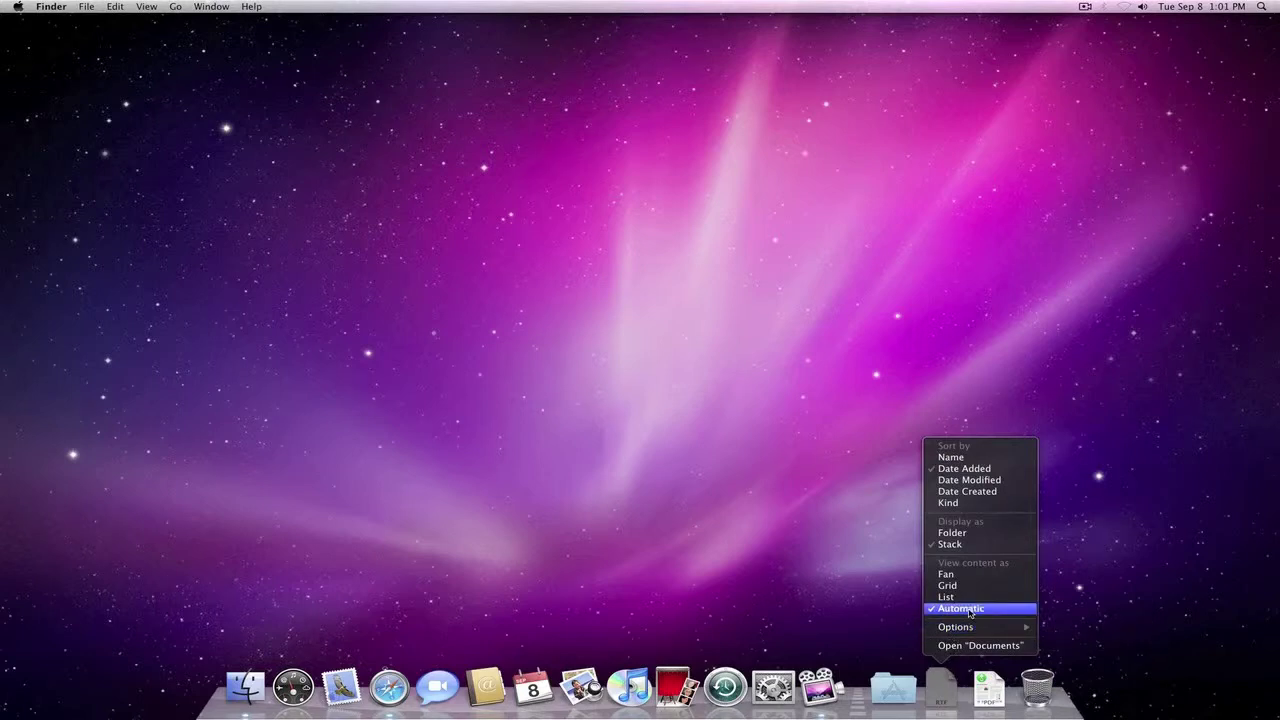
{"action": "left_click", "coordinate": [938, 692]}
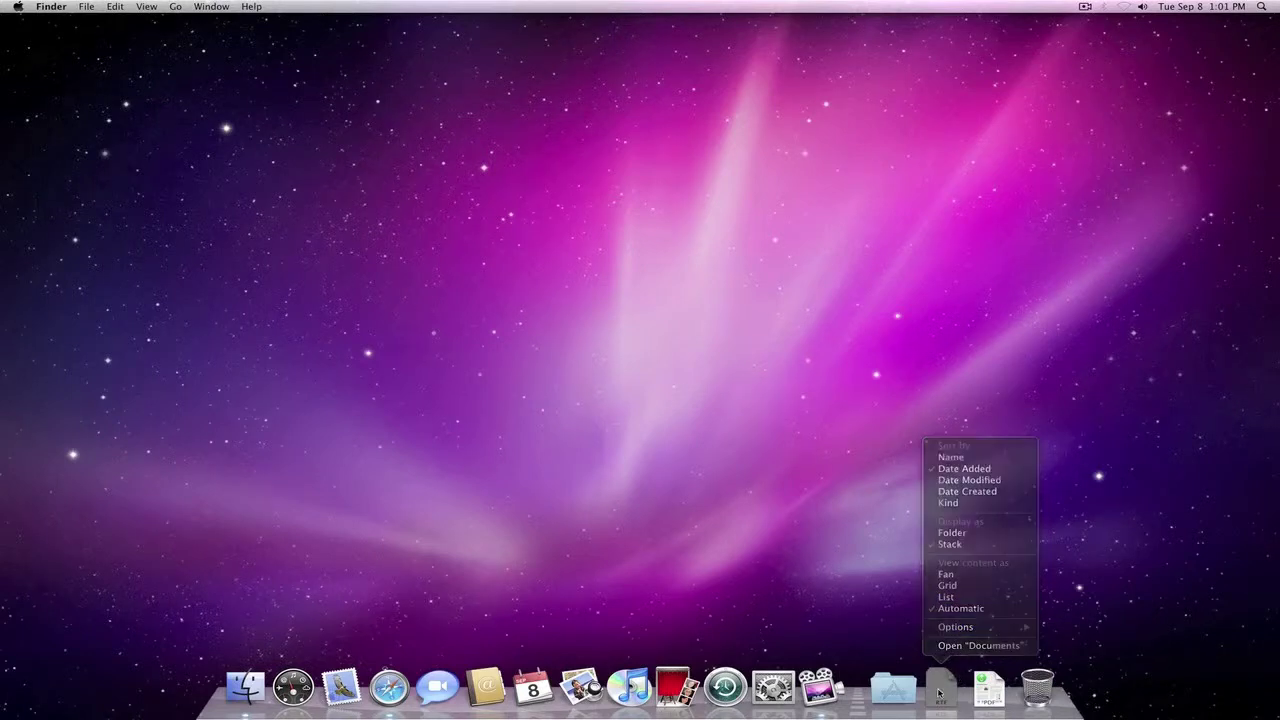
{"action": "left_click", "coordinate": [939, 693]}
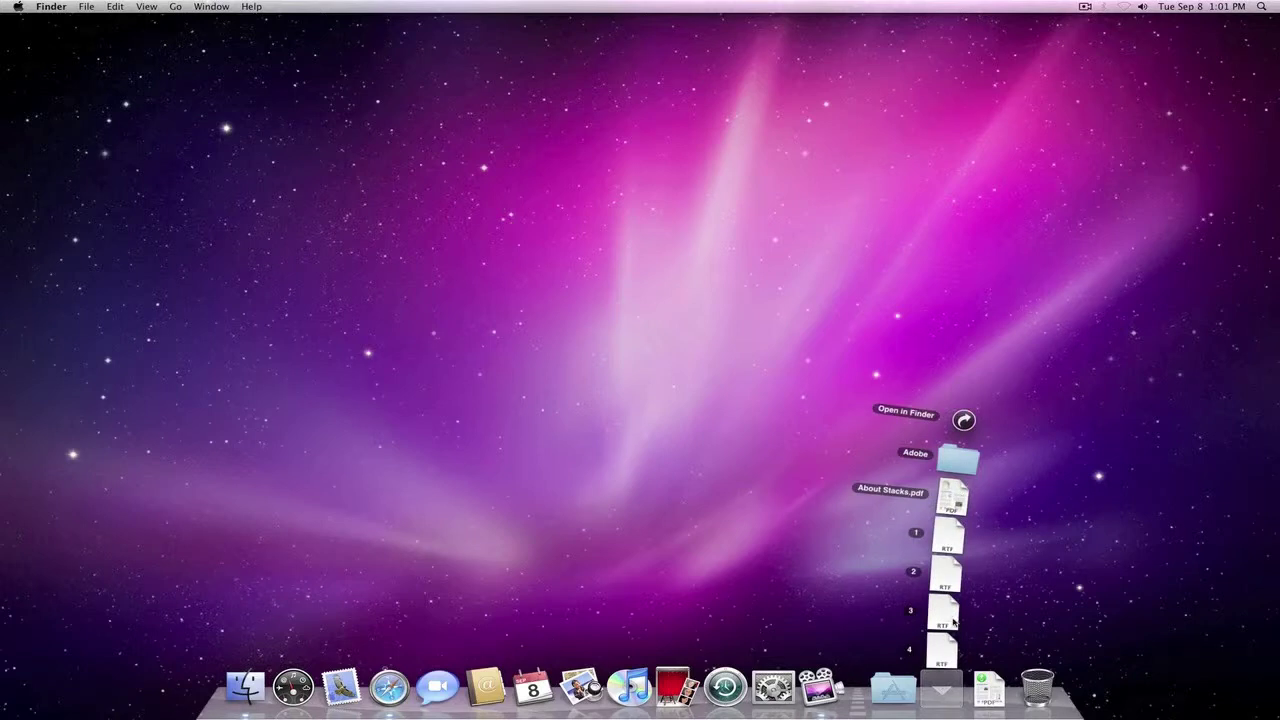
{"action": "left_click", "coordinate": [945, 694]}
Set the Documents stack to List view, open it, then switch it to Grid view
{"action": "right_click", "coordinate": [945, 694]}
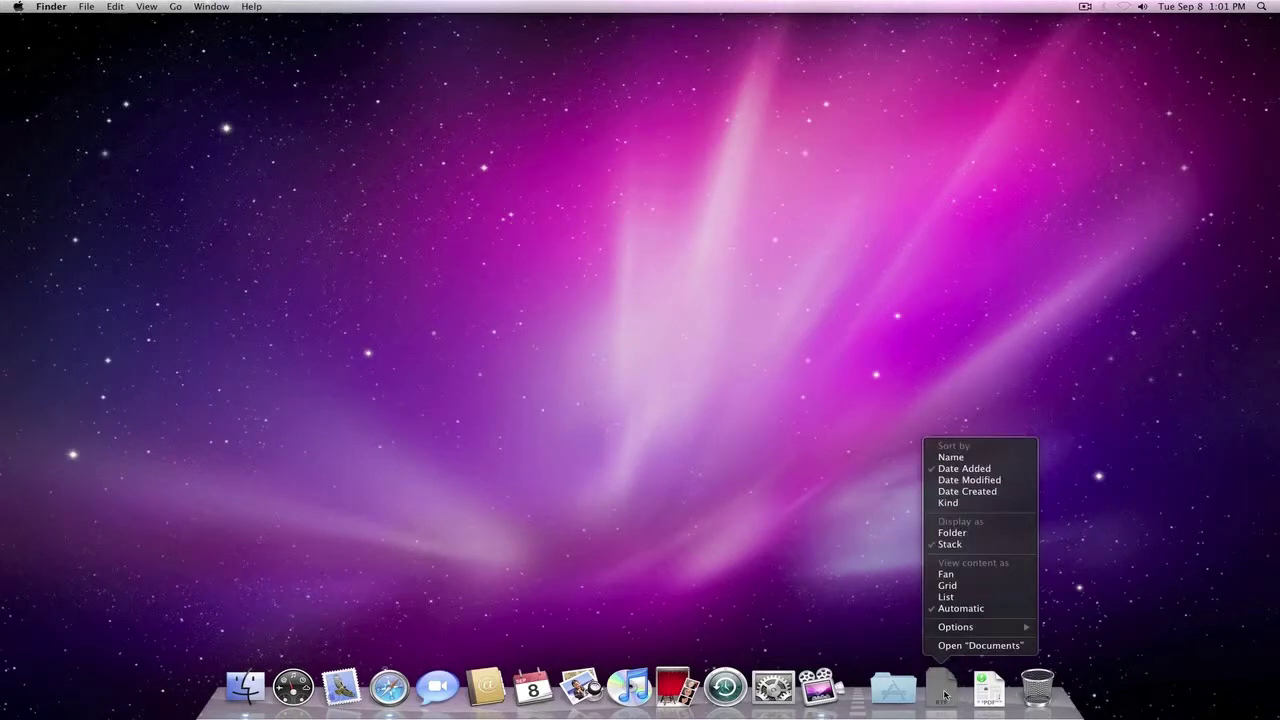
{"action": "left_click", "coordinate": [972, 598]}
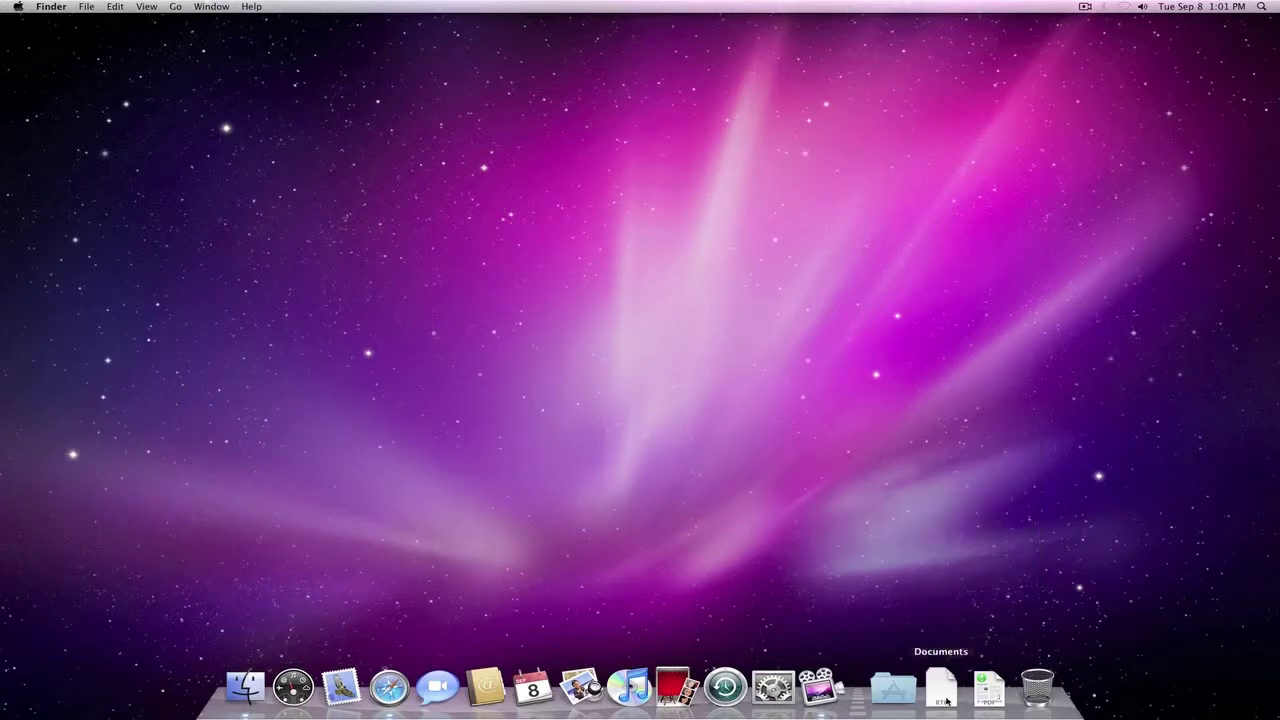
{"action": "left_click", "coordinate": [948, 704]}
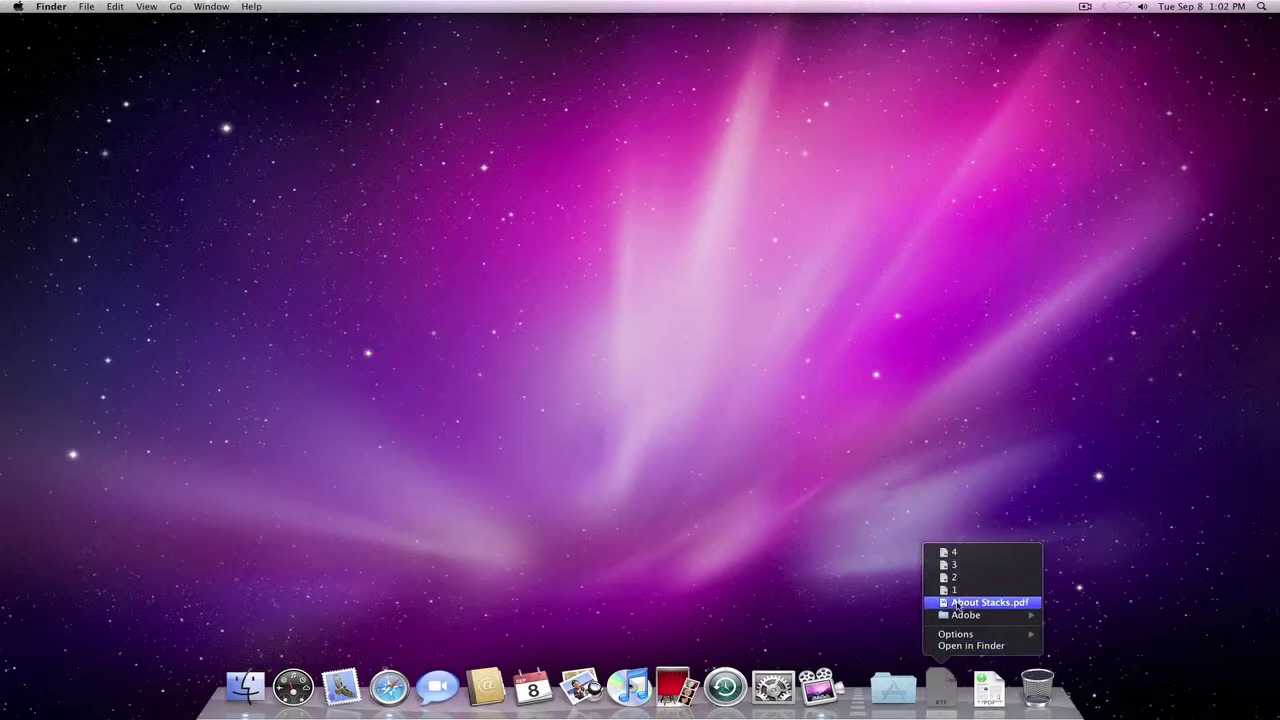
{"action": "left_click", "coordinate": [945, 690]}
{"action": "right_click", "coordinate": [945, 690]}
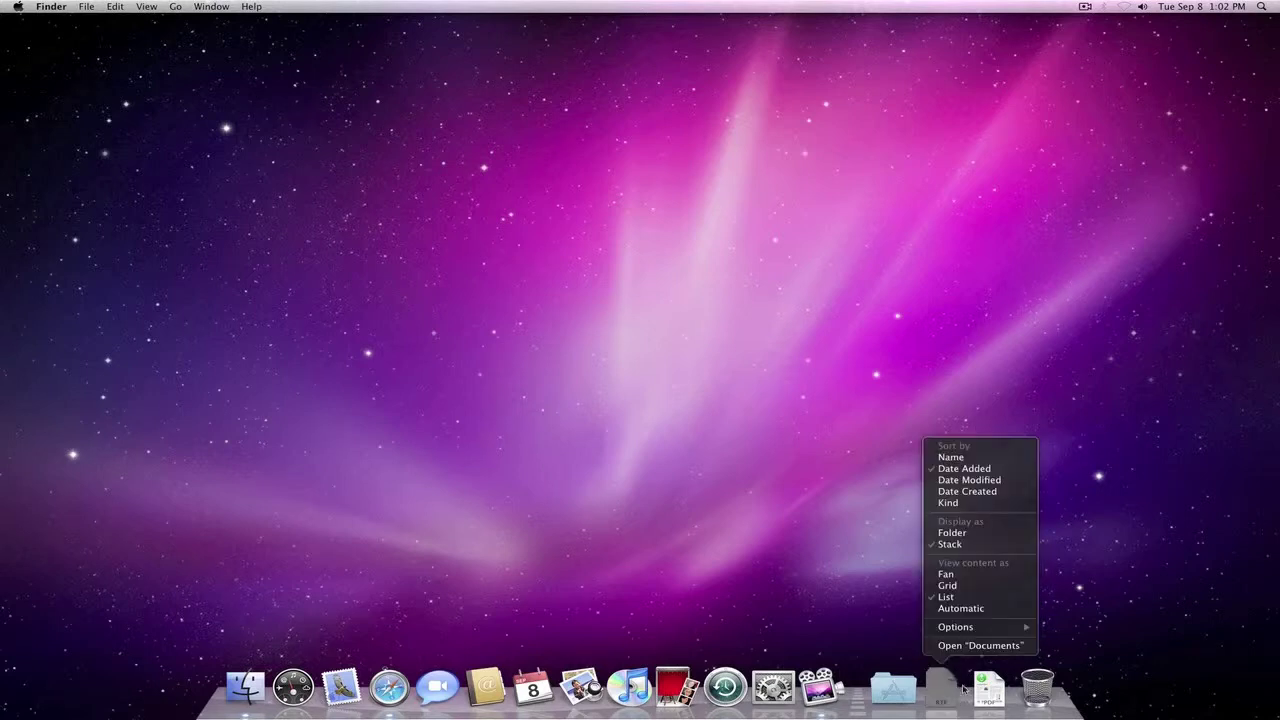
{"action": "left_click", "coordinate": [981, 588]}
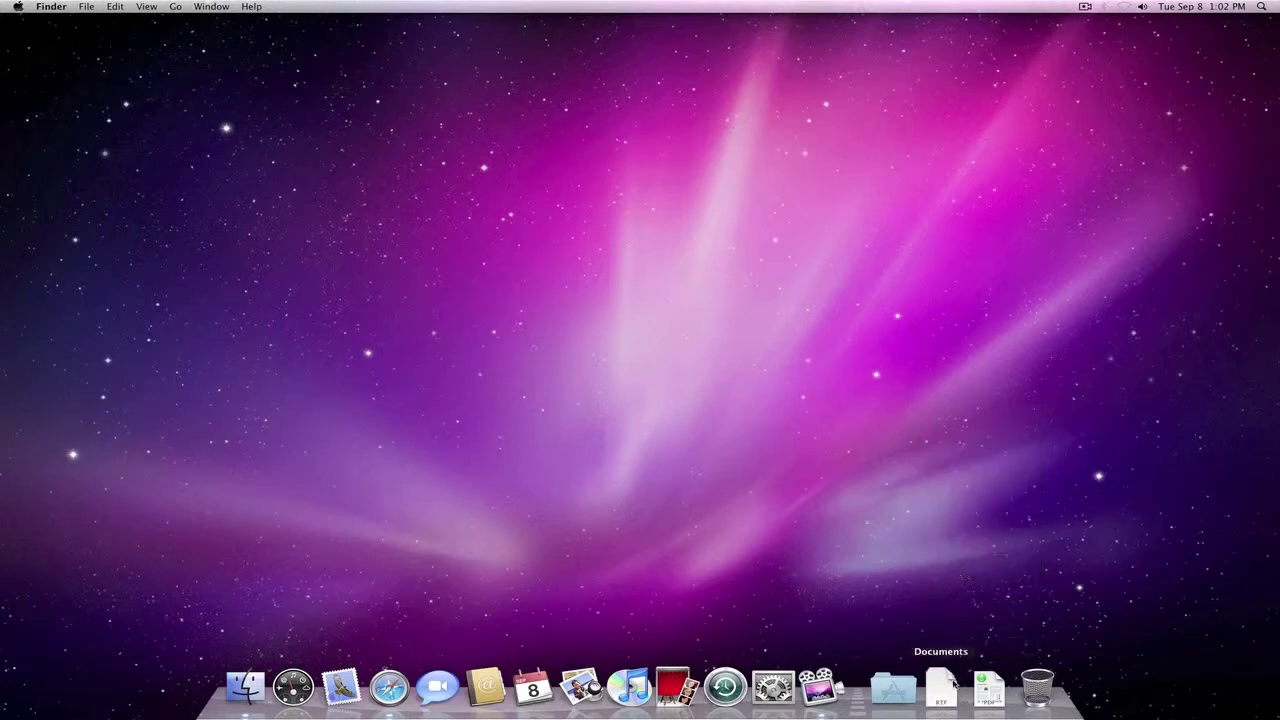
Open About Stacks.pdf from the Documents grid in Preview, then quit Preview
{"action": "left_click", "coordinate": [897, 692]}
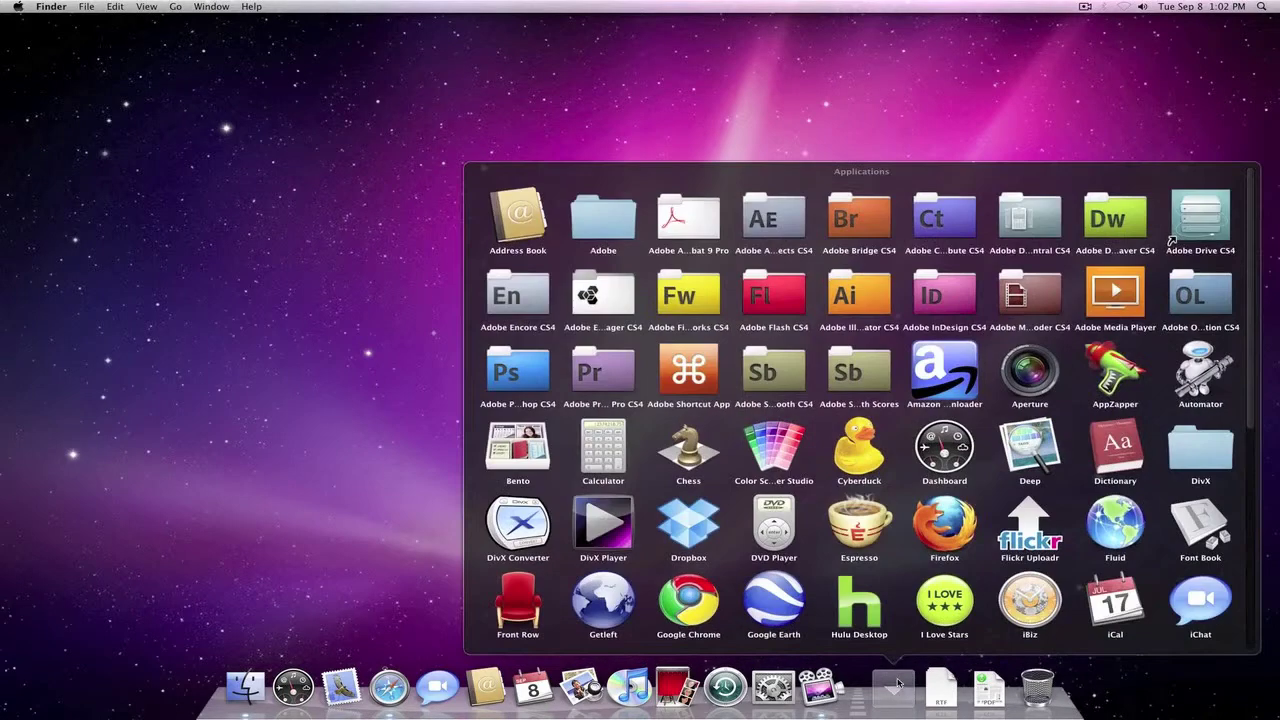
{"action": "left_click", "coordinate": [898, 688]}
{"action": "left_click", "coordinate": [943, 690]}
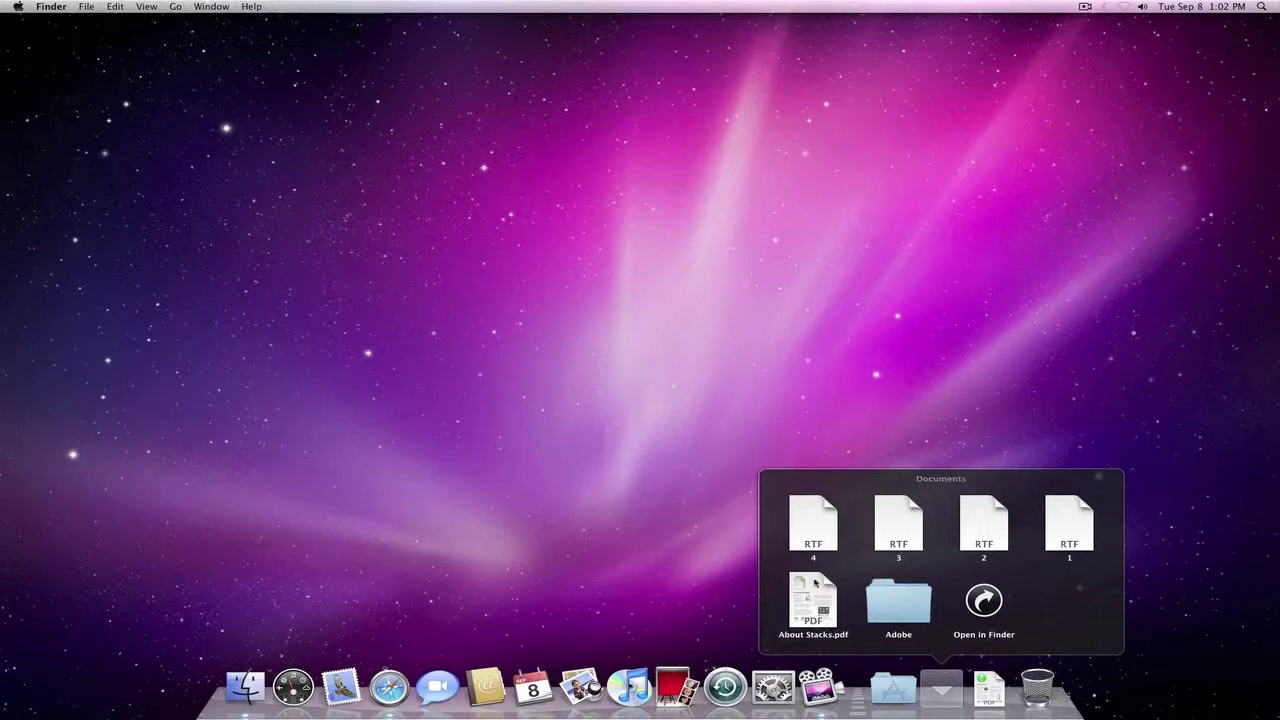
{"action": "left_click", "coordinate": [798, 596]}
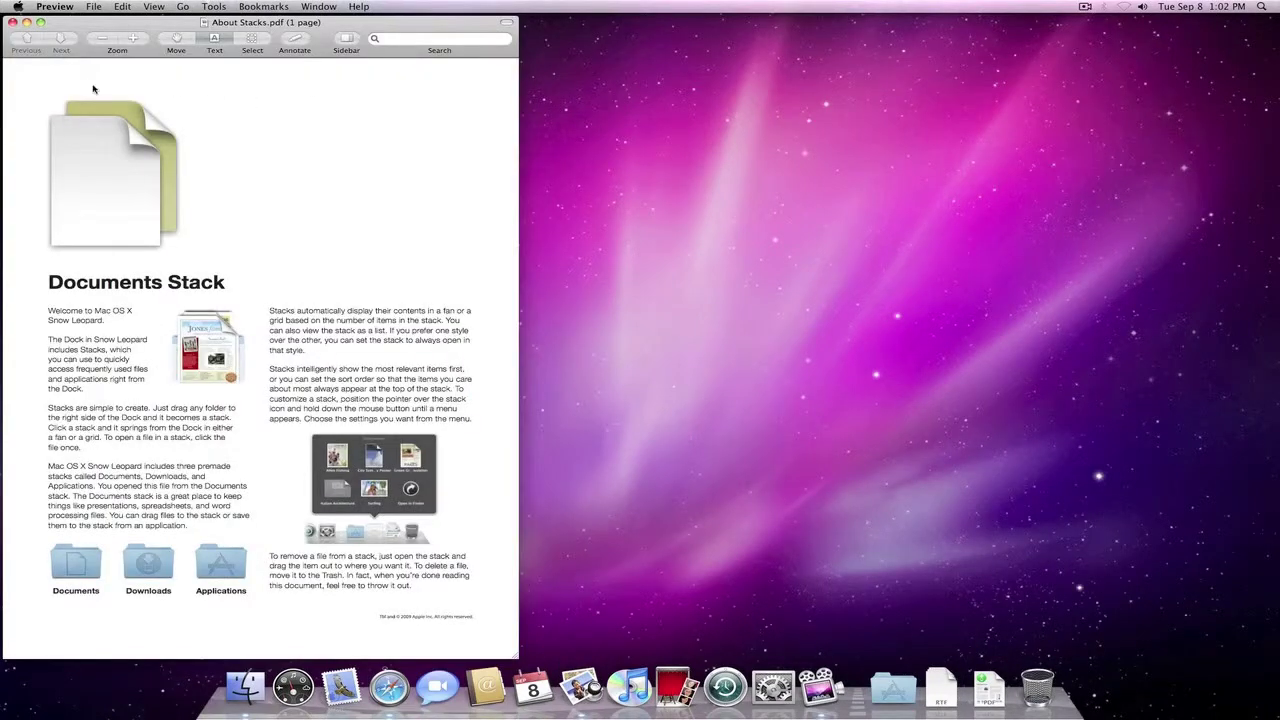
{"action": "left_click", "coordinate": [65, 5]}
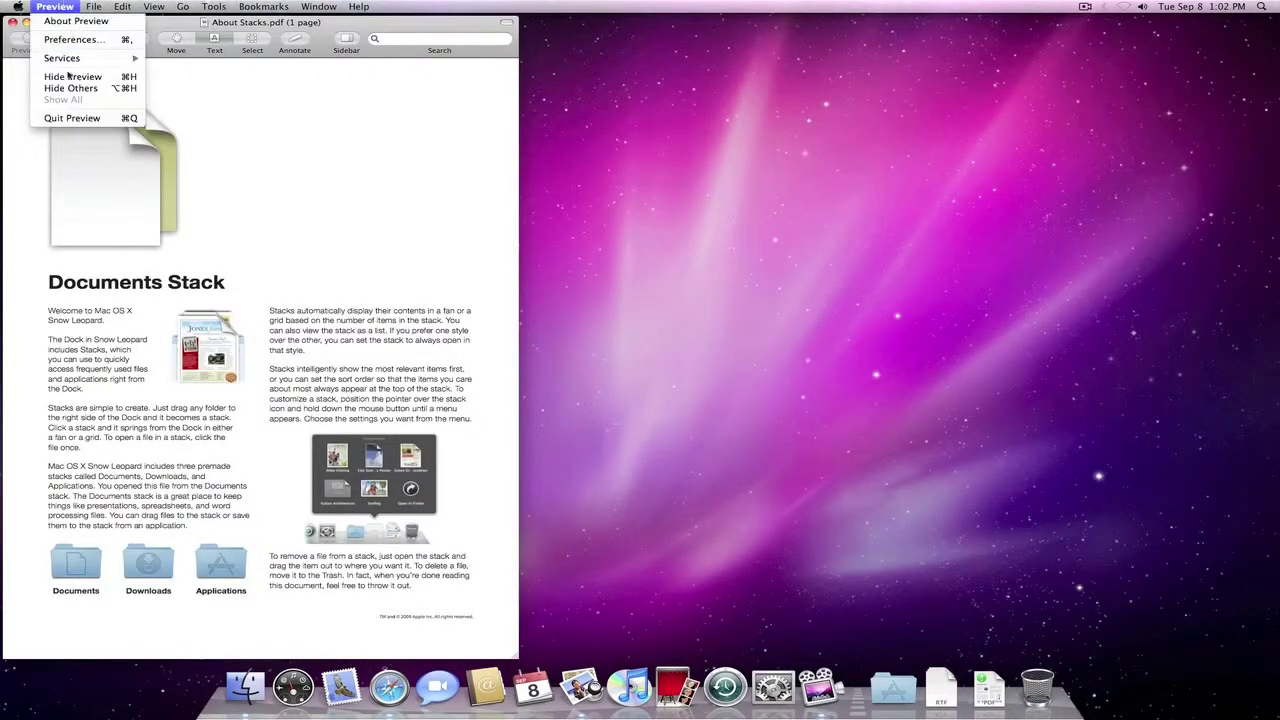
{"action": "left_click", "coordinate": [70, 121]}
Empty the Trash and open a Finder window on the home folder
{"action": "right_click", "coordinate": [1037, 687]}
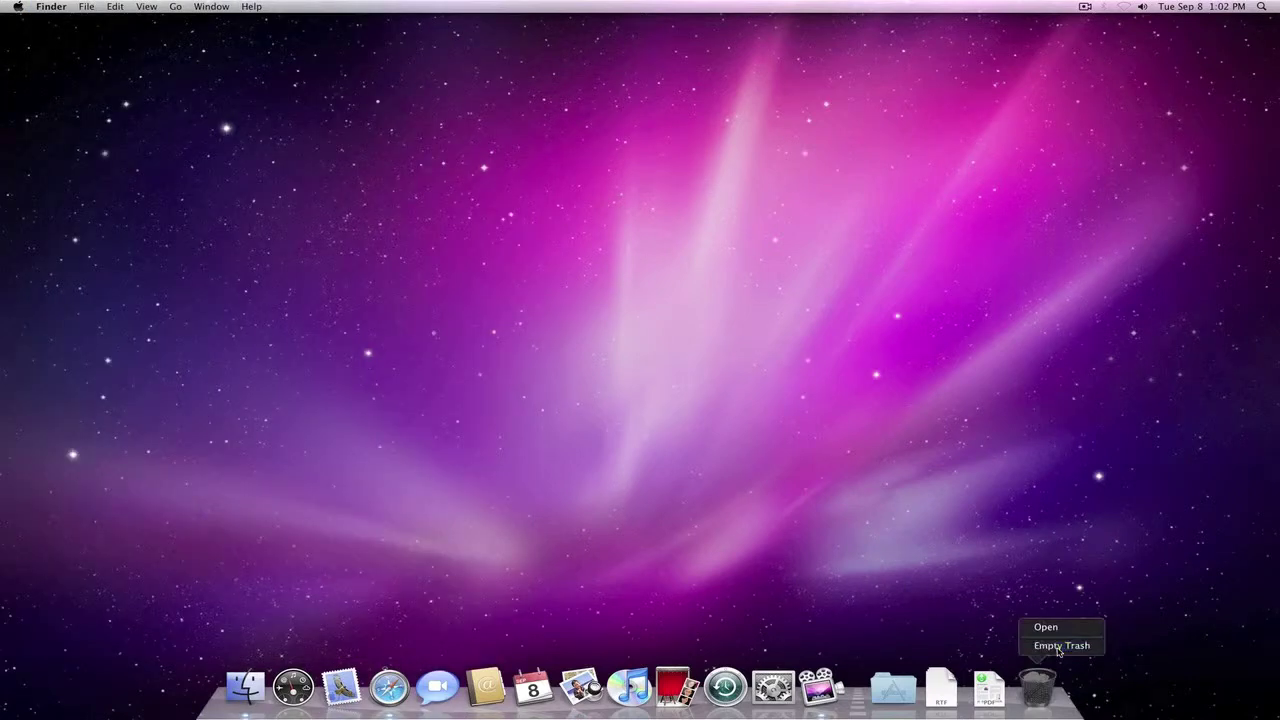
{"action": "left_click", "coordinate": [1055, 646]}
{"action": "left_click", "coordinate": [708, 229]}
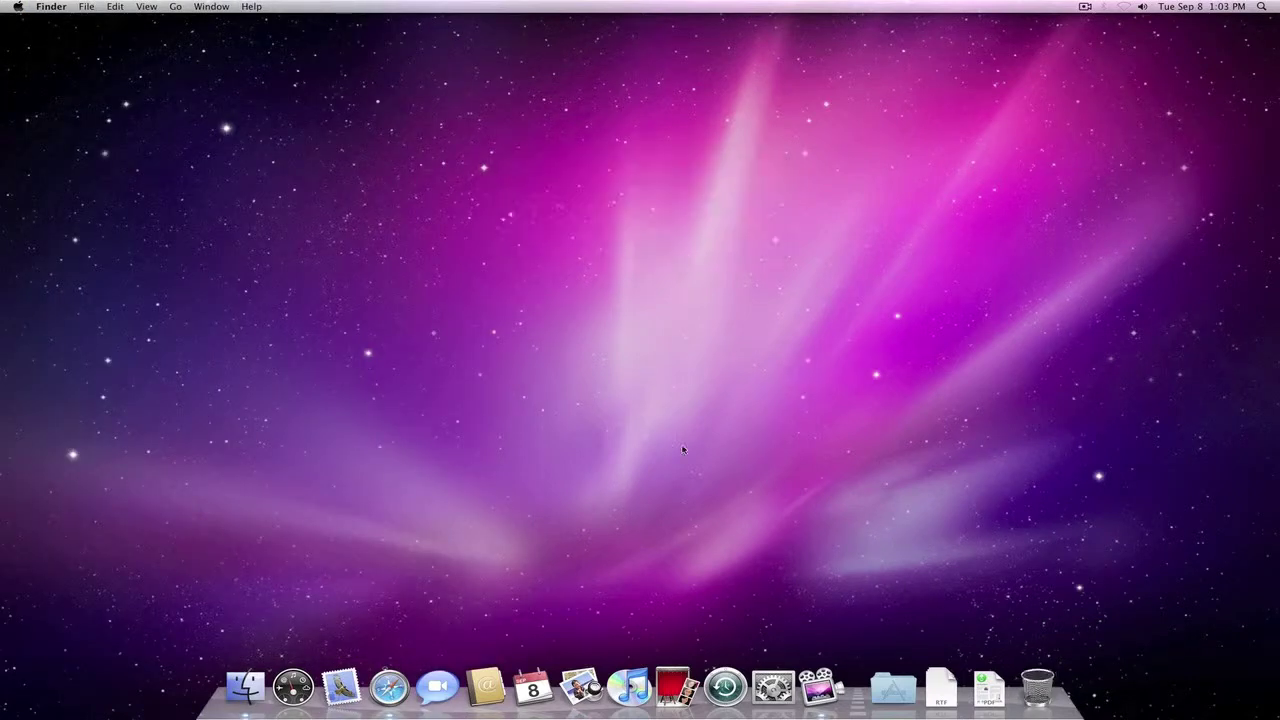
{"action": "left_click", "coordinate": [245, 688]}
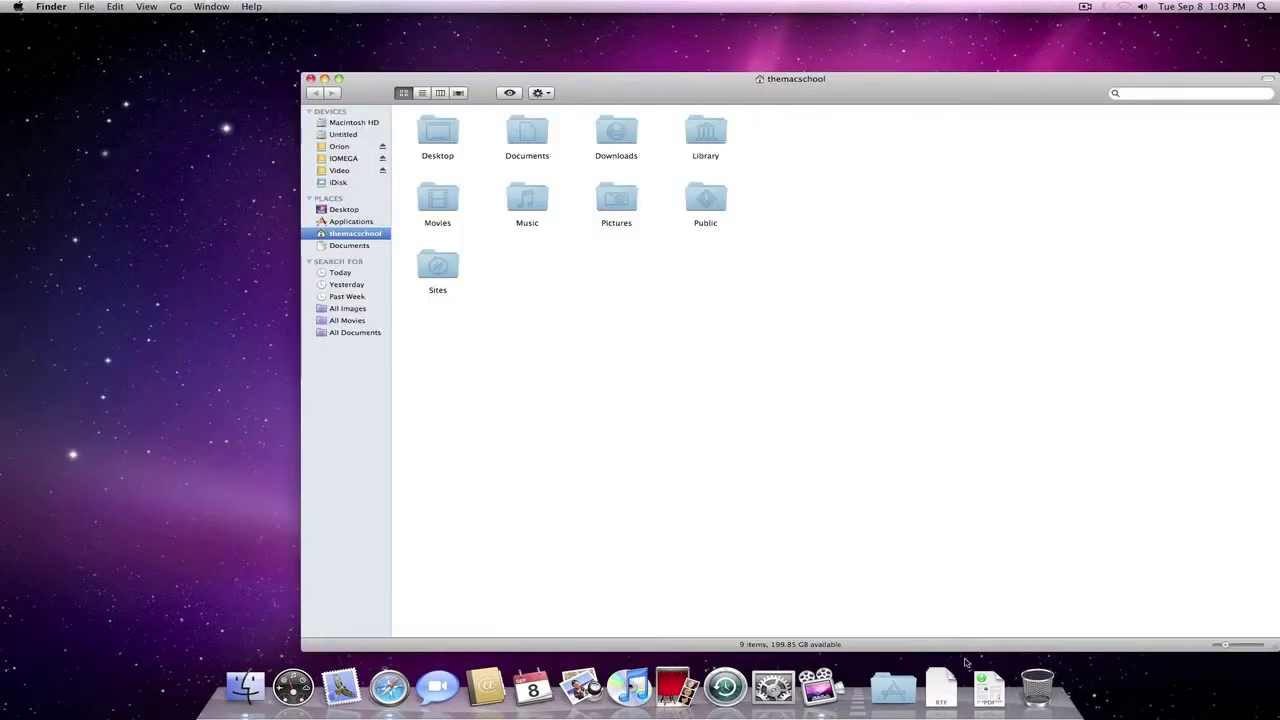
Add the Sites folder to the Dock as a stack and close the Finder window
{"action": "left_click_drag", "start_coordinate": [877, 100], "coordinate": [754, 55]}
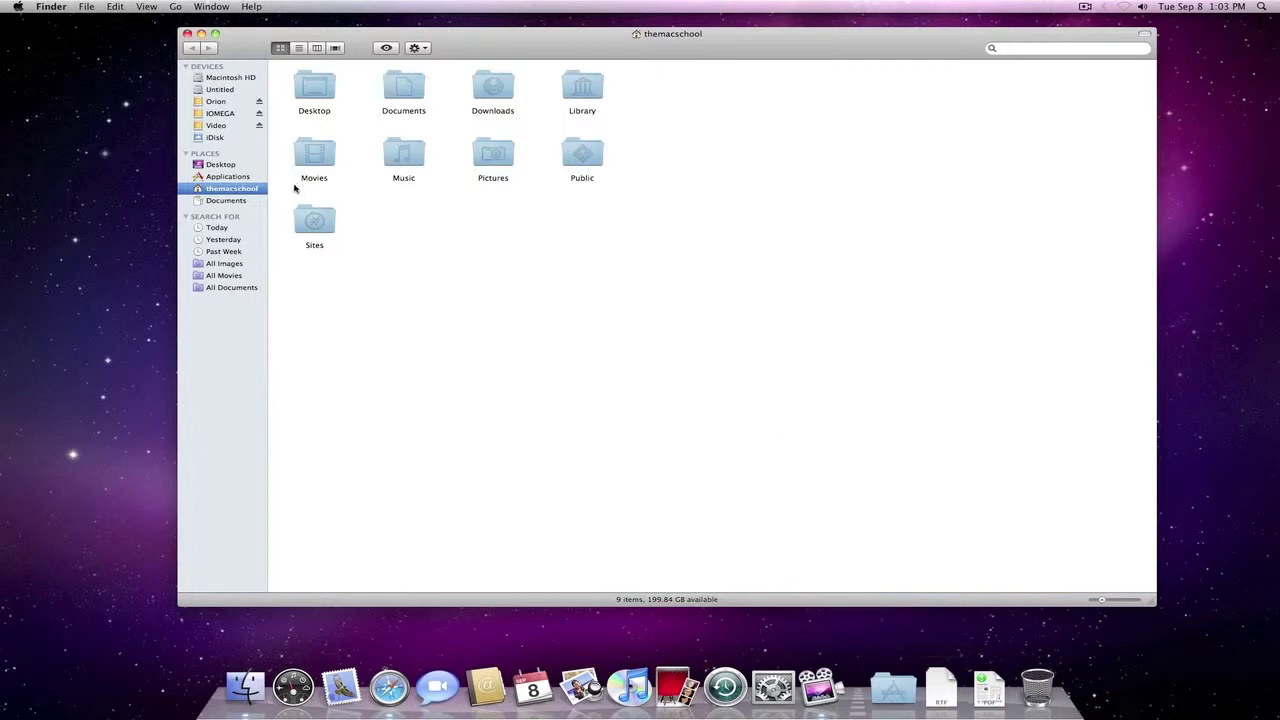
{"action": "left_click_drag", "start_coordinate": [316, 225], "coordinate": [928, 702]}
{"action": "left_click", "coordinate": [343, 197]}
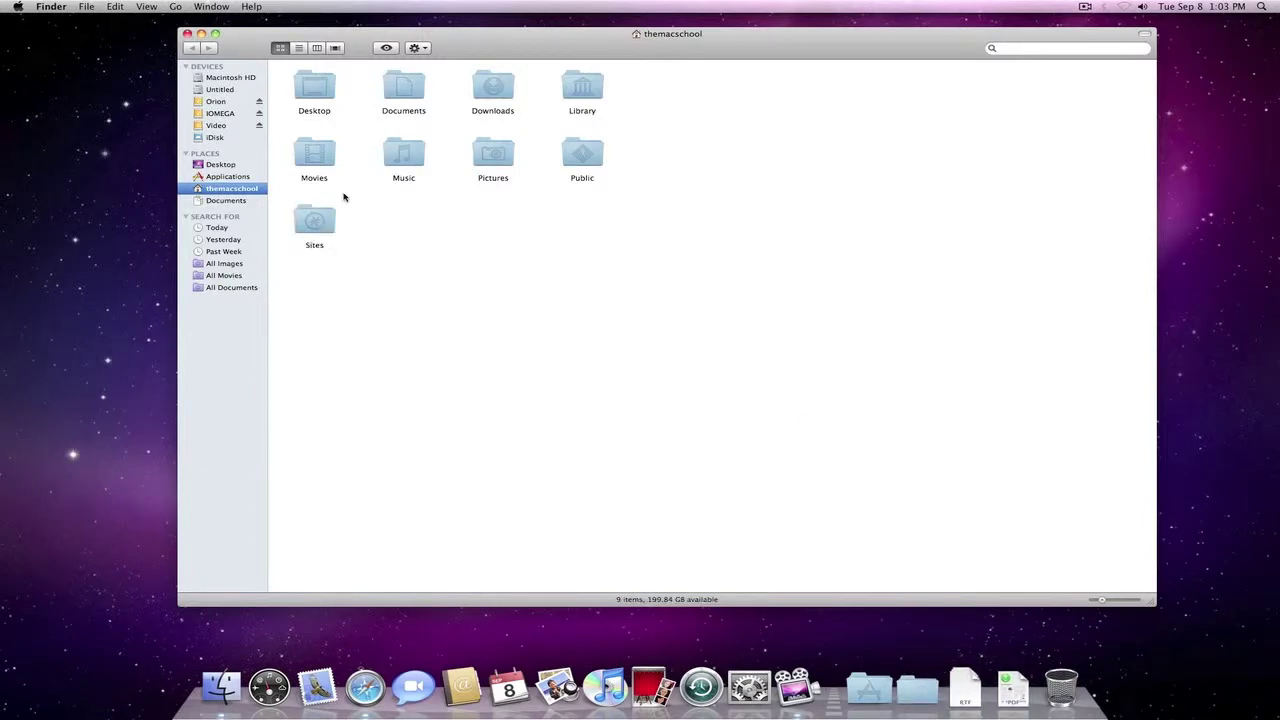
{"action": "left_click", "coordinate": [187, 33]}
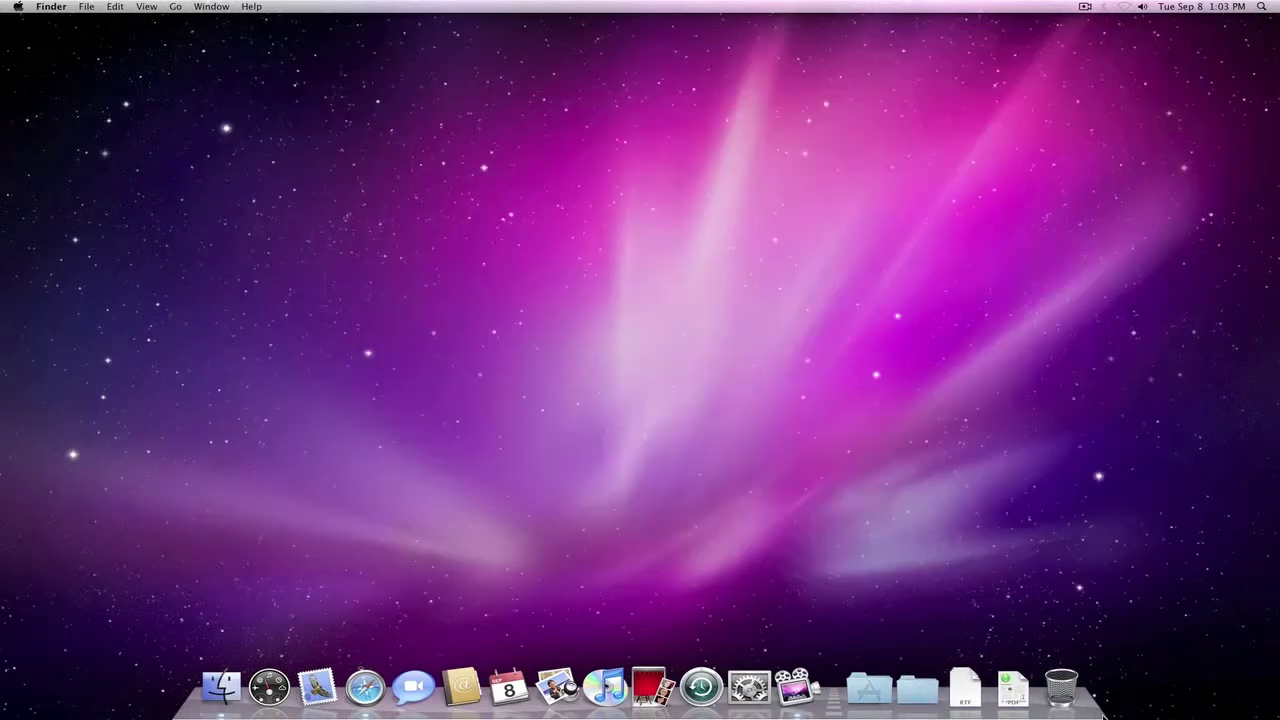
Open and close the new Sites stack twice, then drag it out of the Dock
{"action": "left_click", "coordinate": [912, 687]}
{"action": "left_click", "coordinate": [914, 688]}
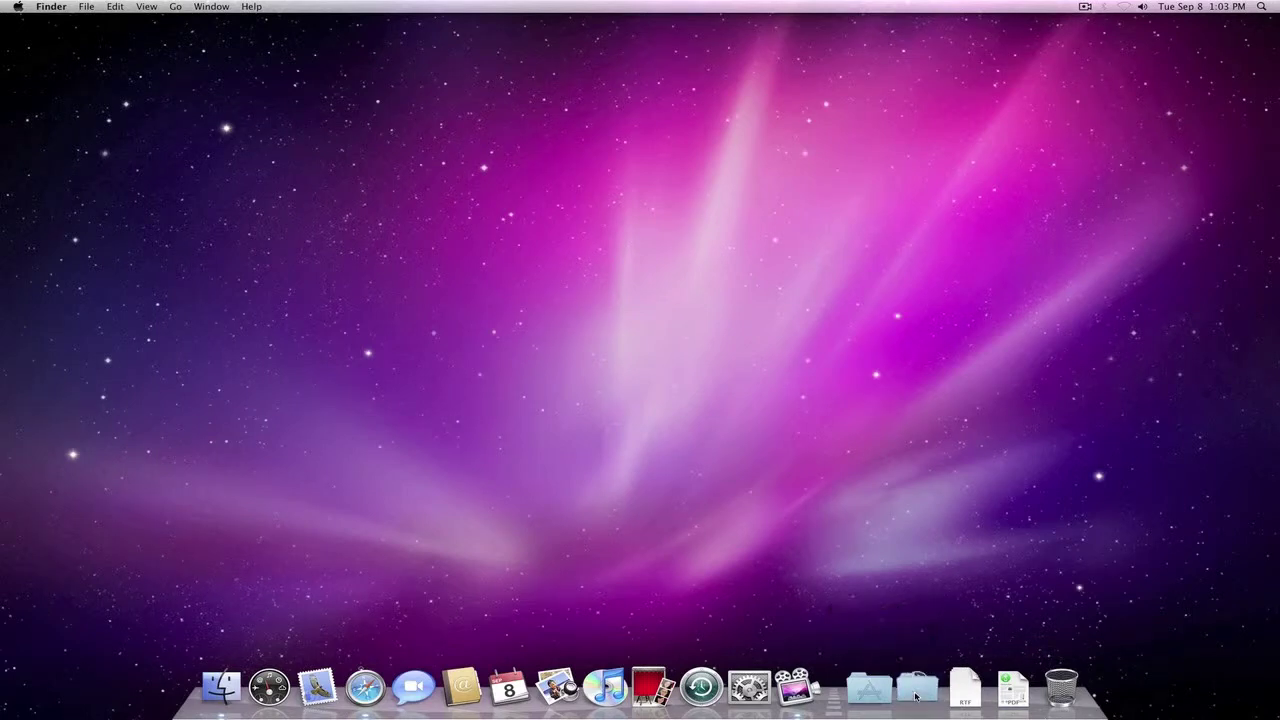
{"action": "left_click", "coordinate": [915, 690]}
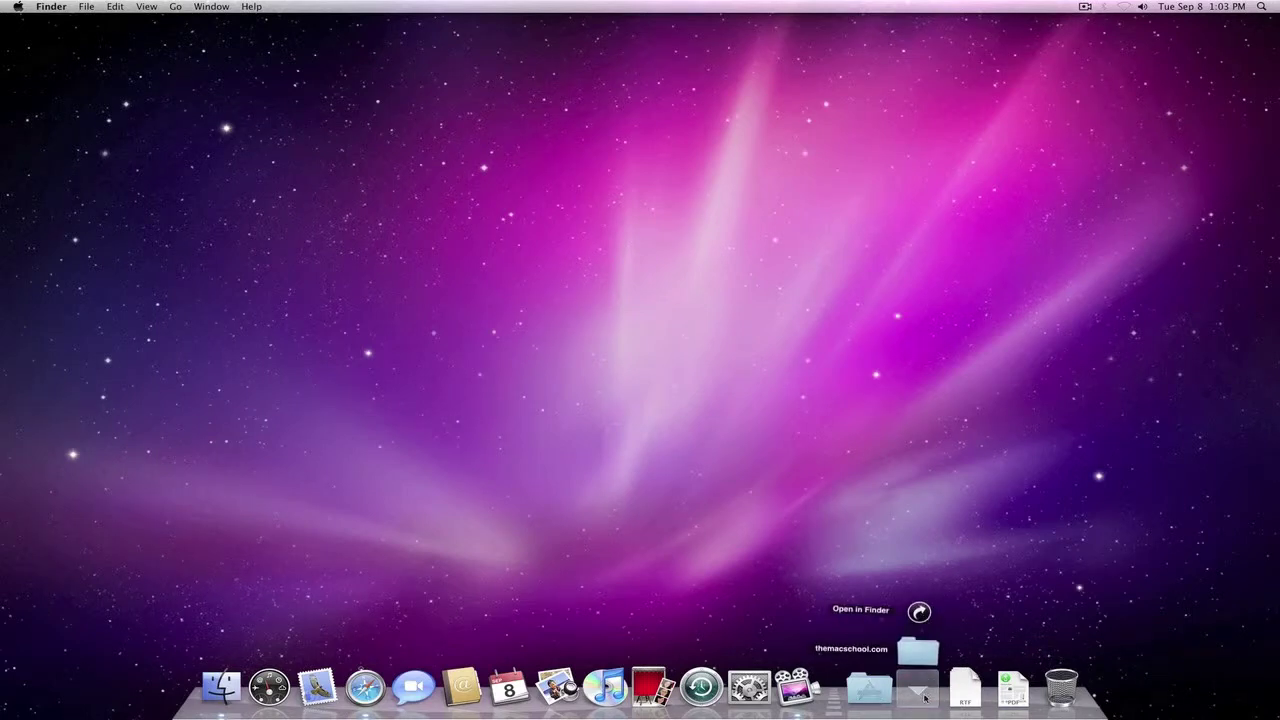
{"action": "left_click", "coordinate": [912, 690]}
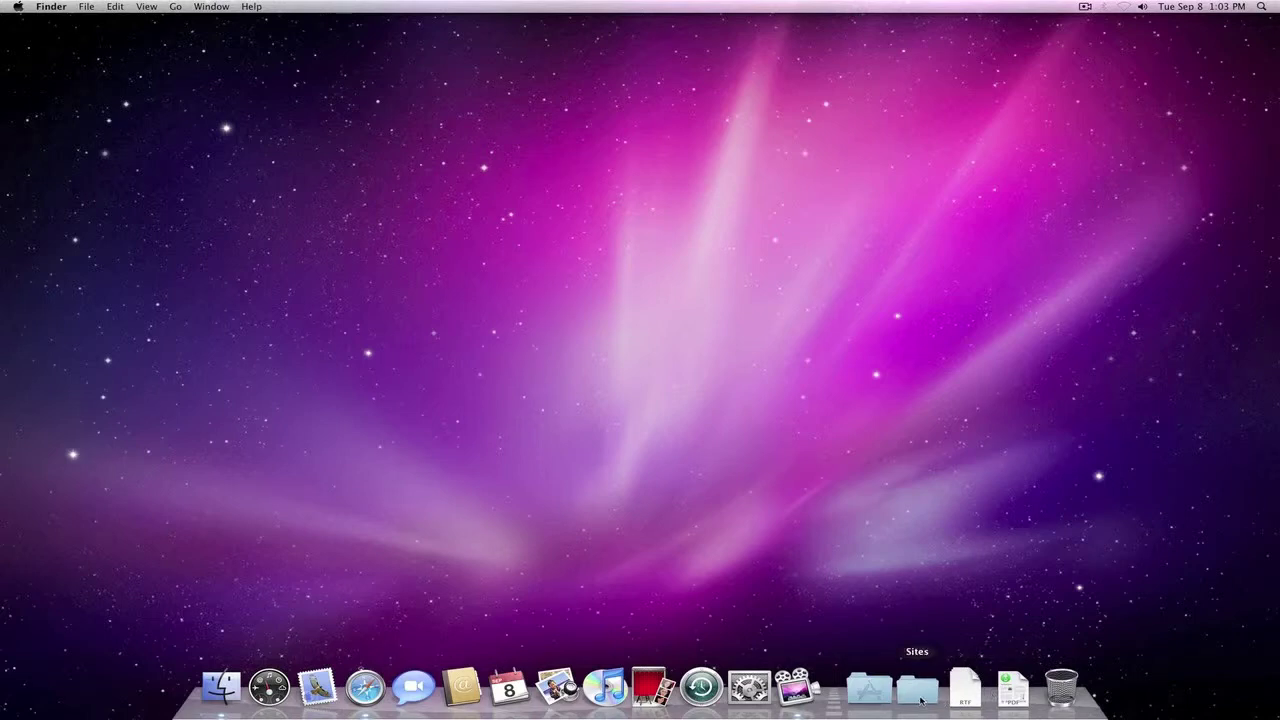
{"action": "left_click_drag", "start_coordinate": [918, 692], "coordinate": [932, 583]}
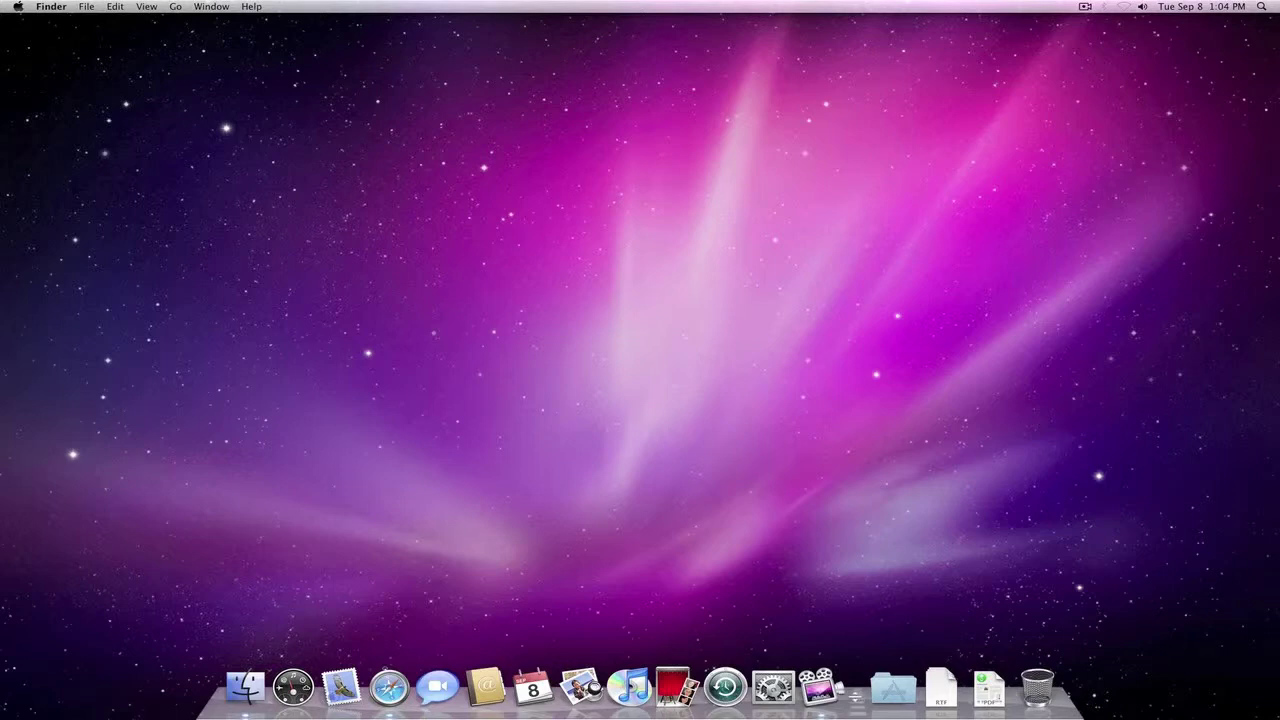
{"action": "mouse_move", "coordinate": [857, 697]}
{"action": "left_mouse_down"}
{"action": "mouse_move", "coordinate": [913, 676]}
{"action": "mouse_move", "coordinate": [757, 703]}
{"action": "mouse_move", "coordinate": [951, 674]}
{"action": "mouse_move", "coordinate": [835, 690]}
{"action": "mouse_move", "coordinate": [845, 686]}
{"action": "left_mouse_up"}
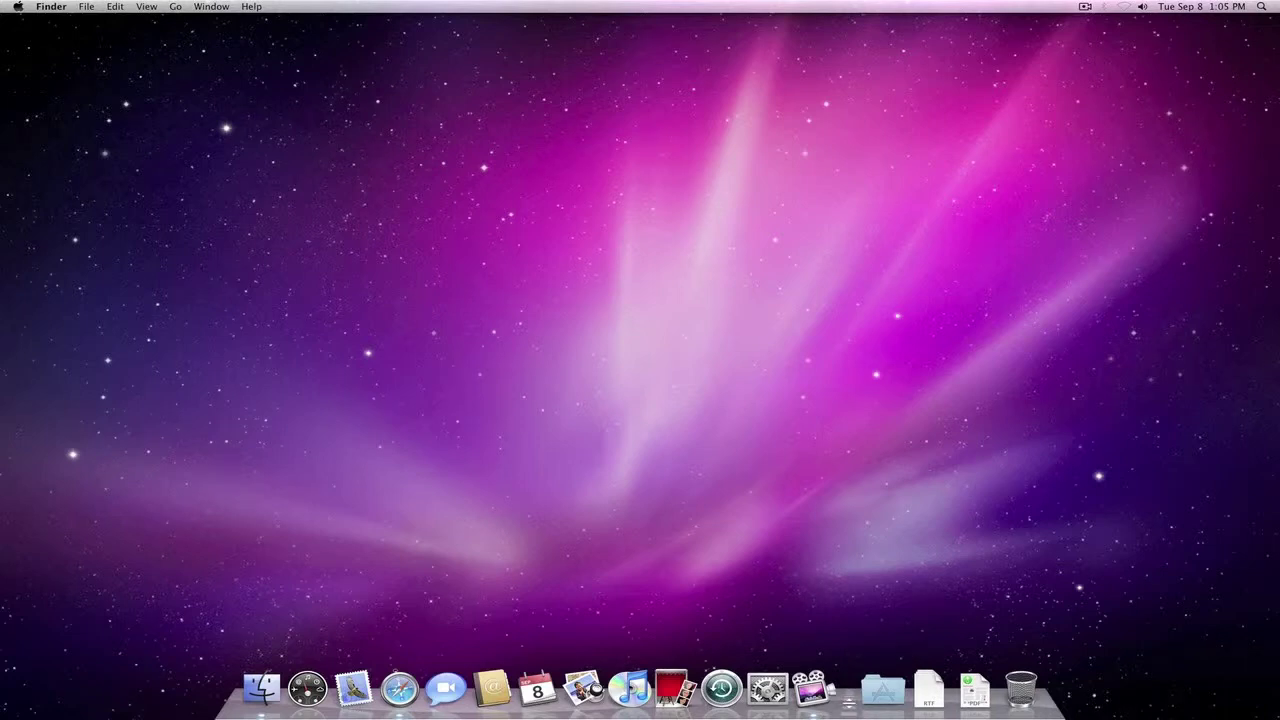
Turn Dock hiding on from the separator menu, then reveal the Dock at the bottom edge
{"action": "right_click", "coordinate": [848, 701]}
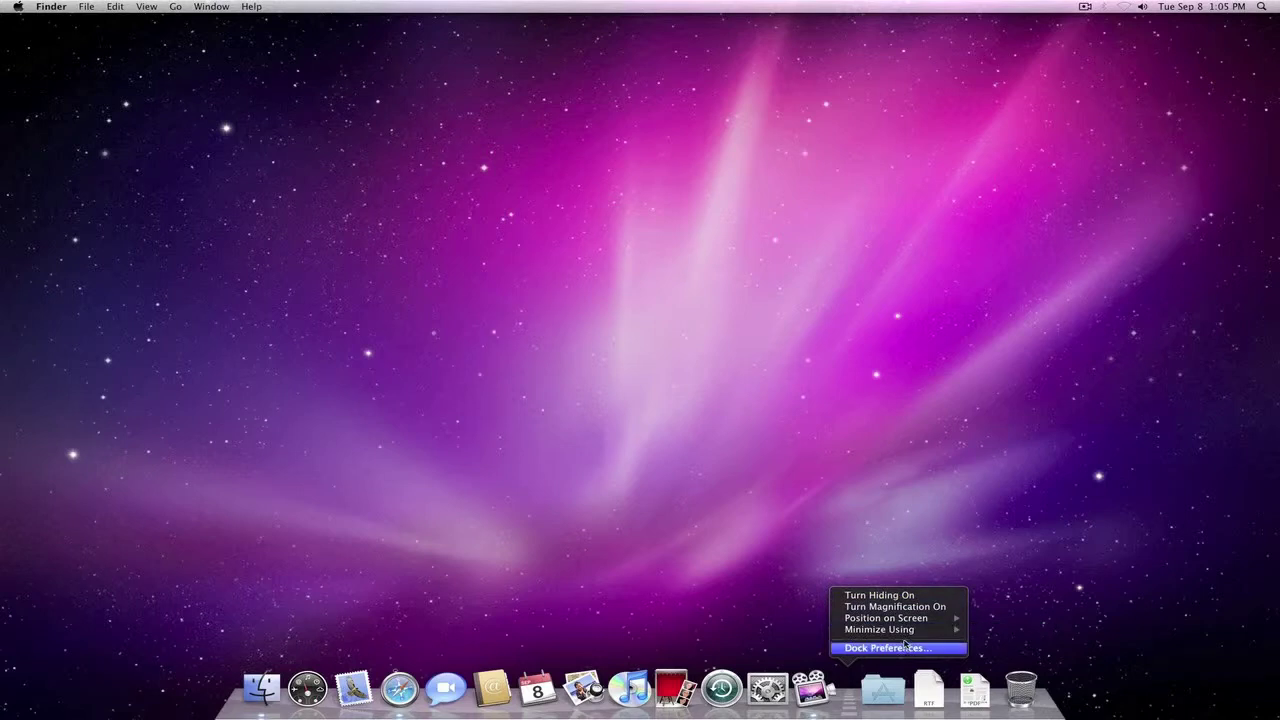
{"action": "mouse_move", "coordinate": [908, 633]}
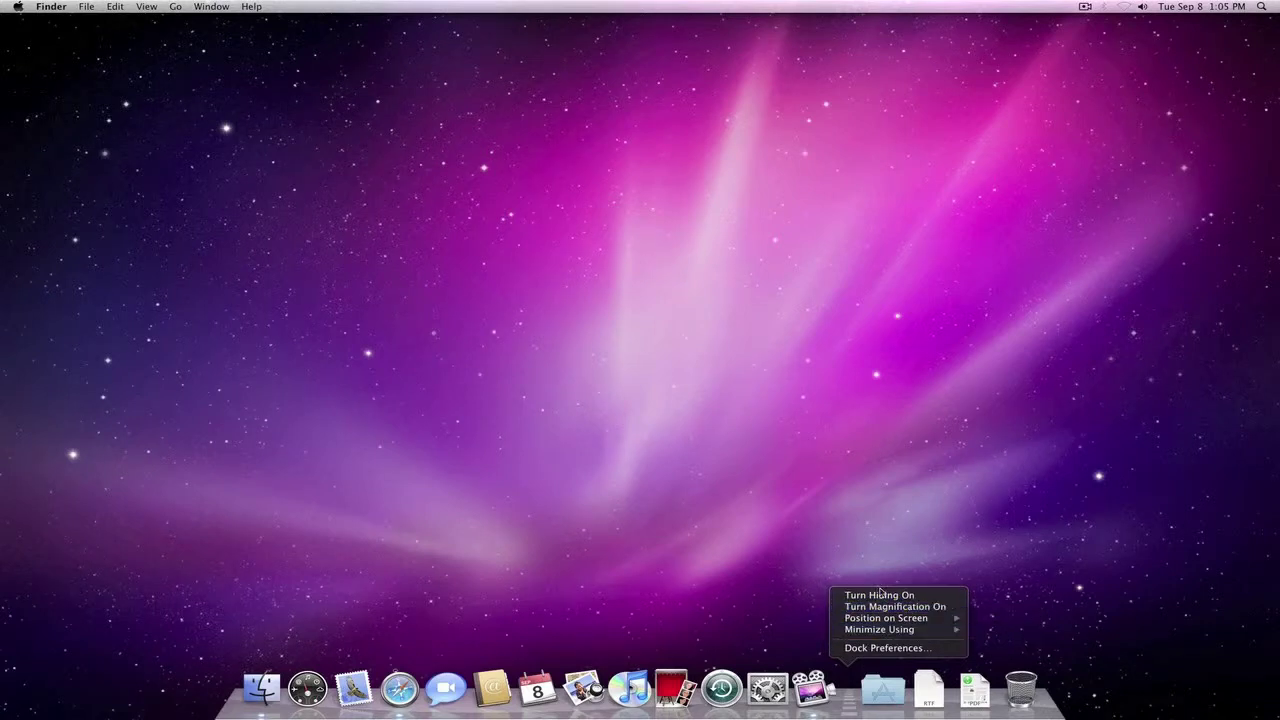
{"action": "left_click", "coordinate": [882, 597]}
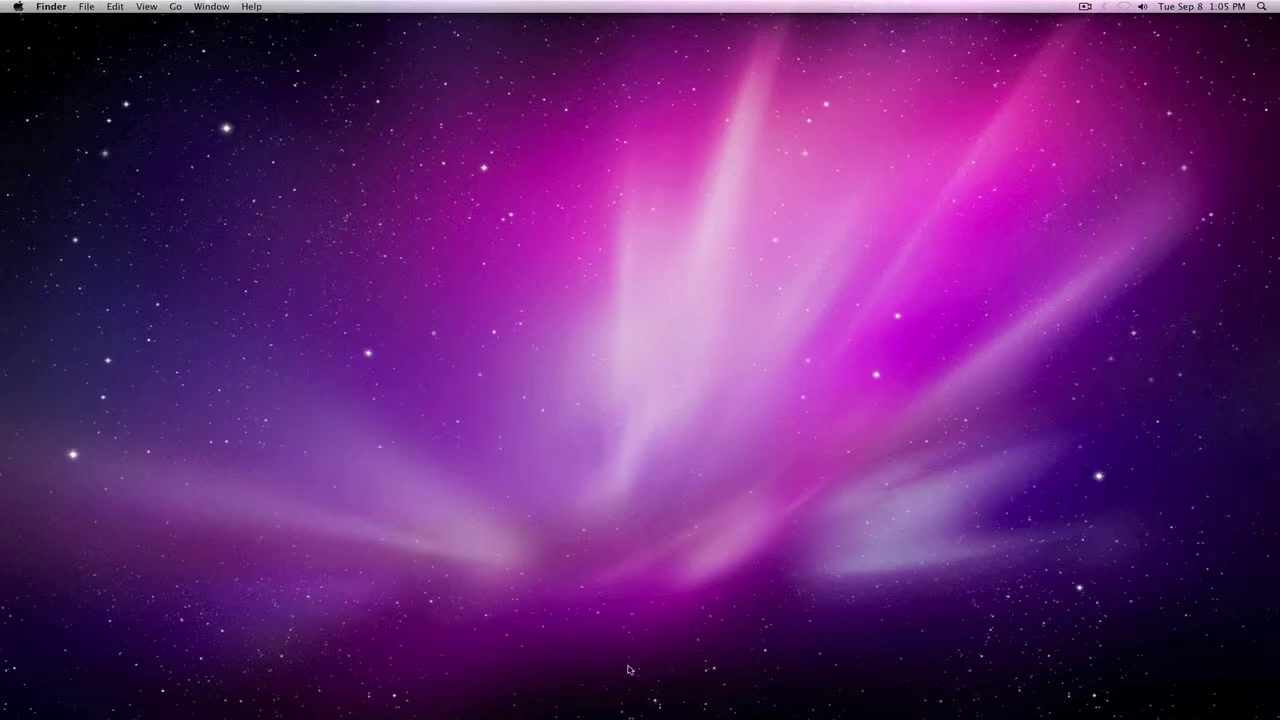
{"action": "mouse_move", "coordinate": [632, 716]}
Turn Dock hiding off from the separator's context menu
{"action": "mouse_move", "coordinate": [875, 712]}
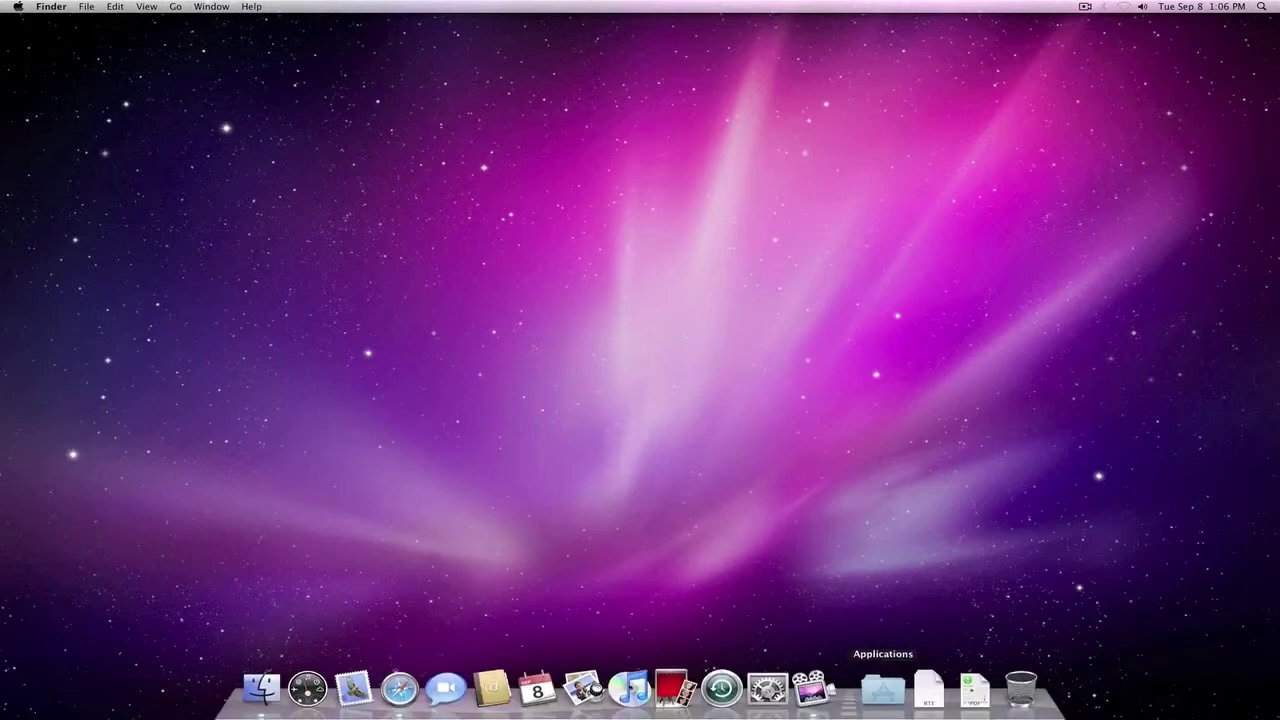
{"action": "right_click", "coordinate": [843, 705]}
{"action": "left_click", "coordinate": [876, 597]}
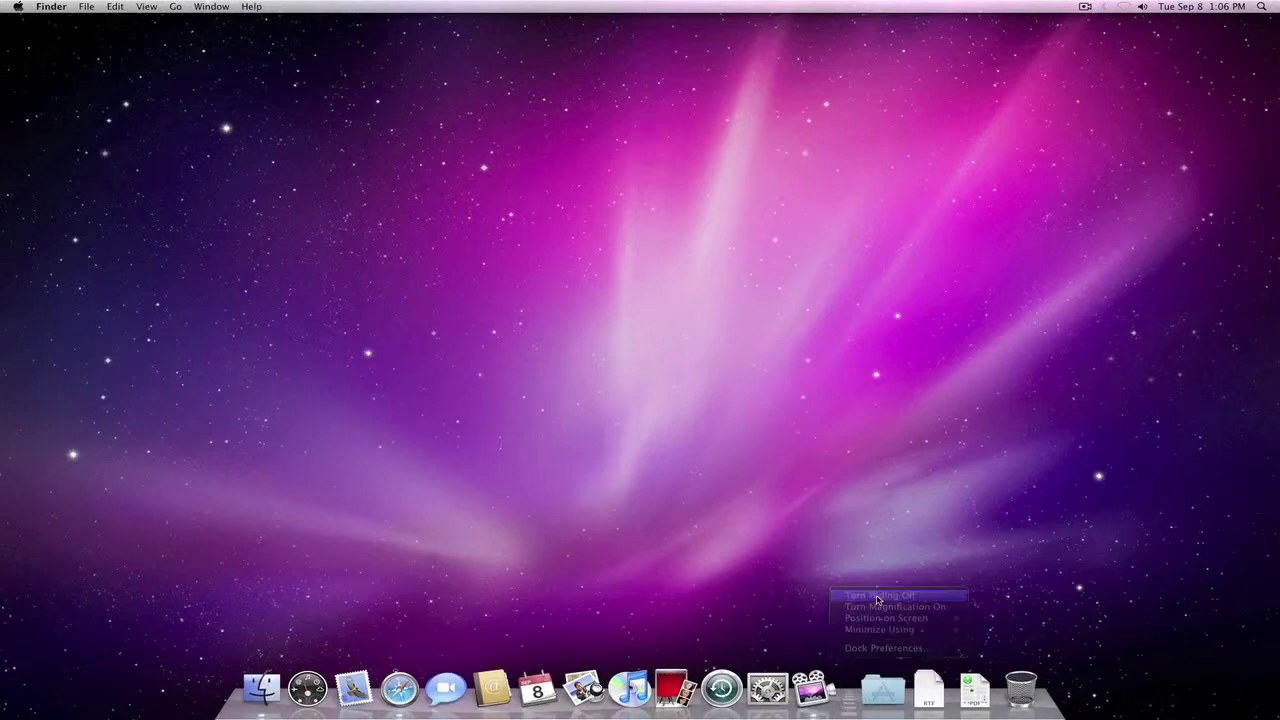
Turn Dock magnification on, try it, then turn magnification off again
{"action": "right_click", "coordinate": [851, 699]}
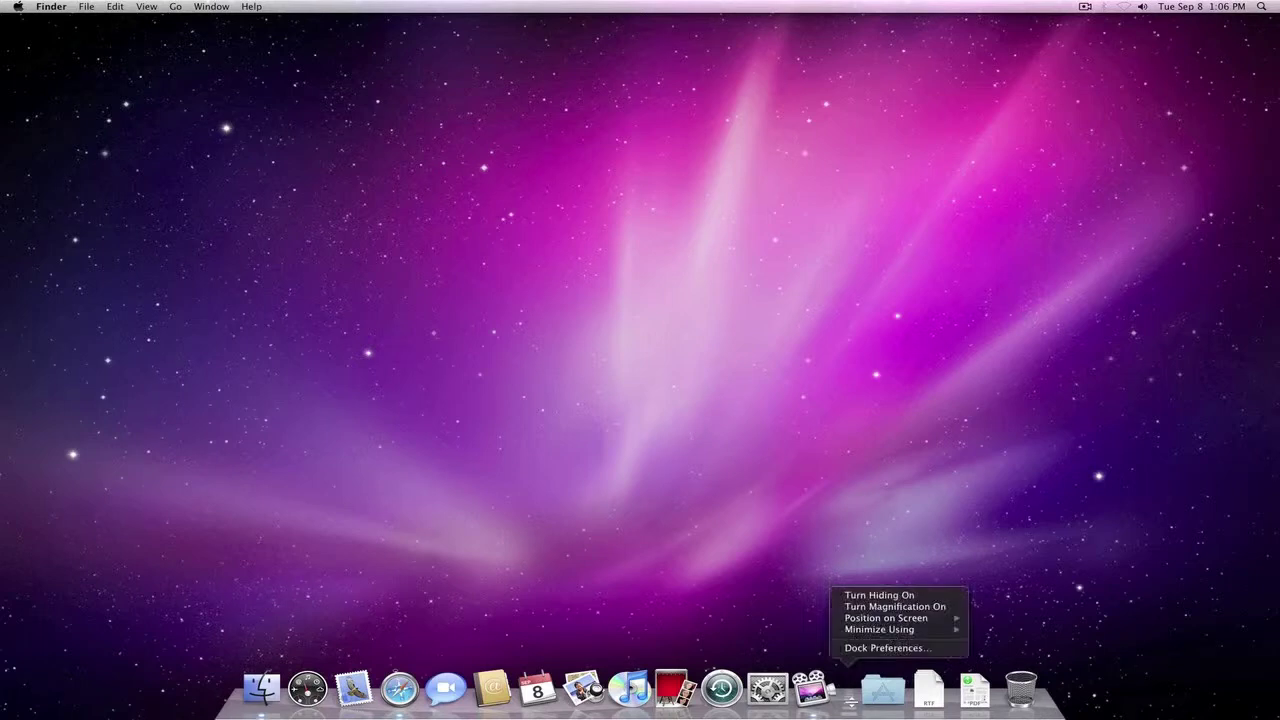
{"action": "left_click", "coordinate": [903, 607]}
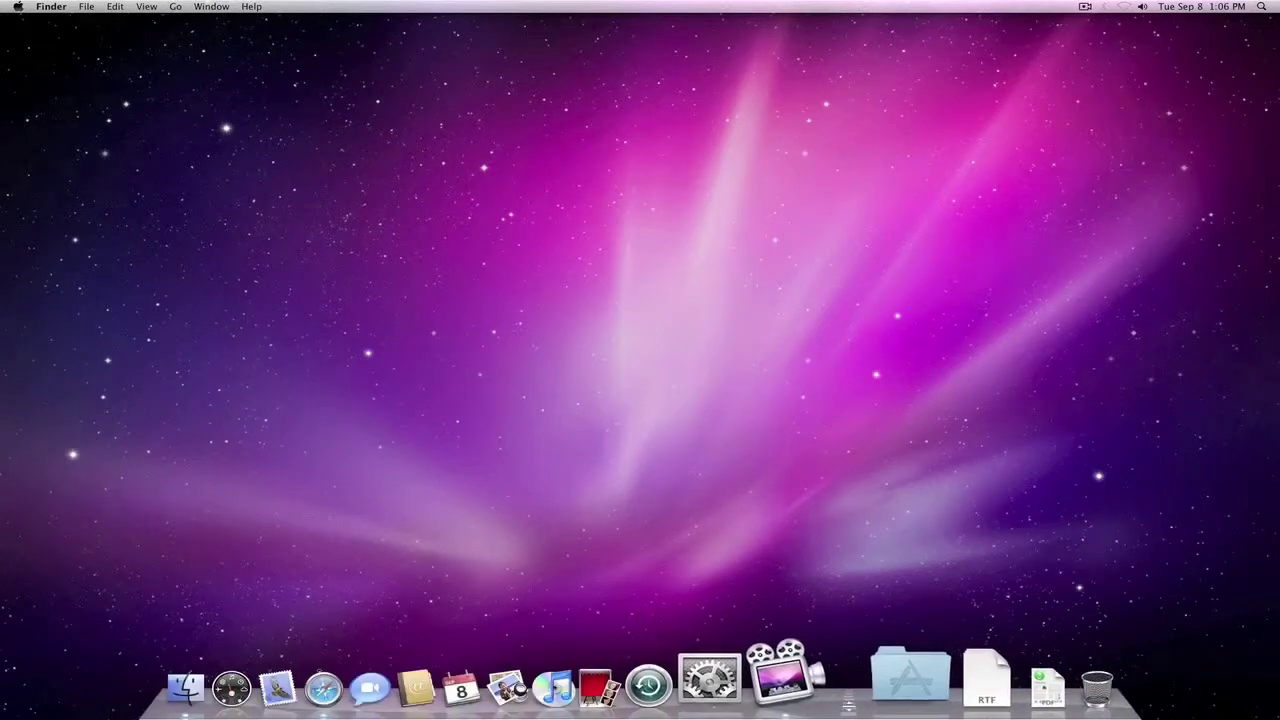
{"action": "right_click", "coordinate": [848, 705]}
{"action": "left_click", "coordinate": [860, 568]}
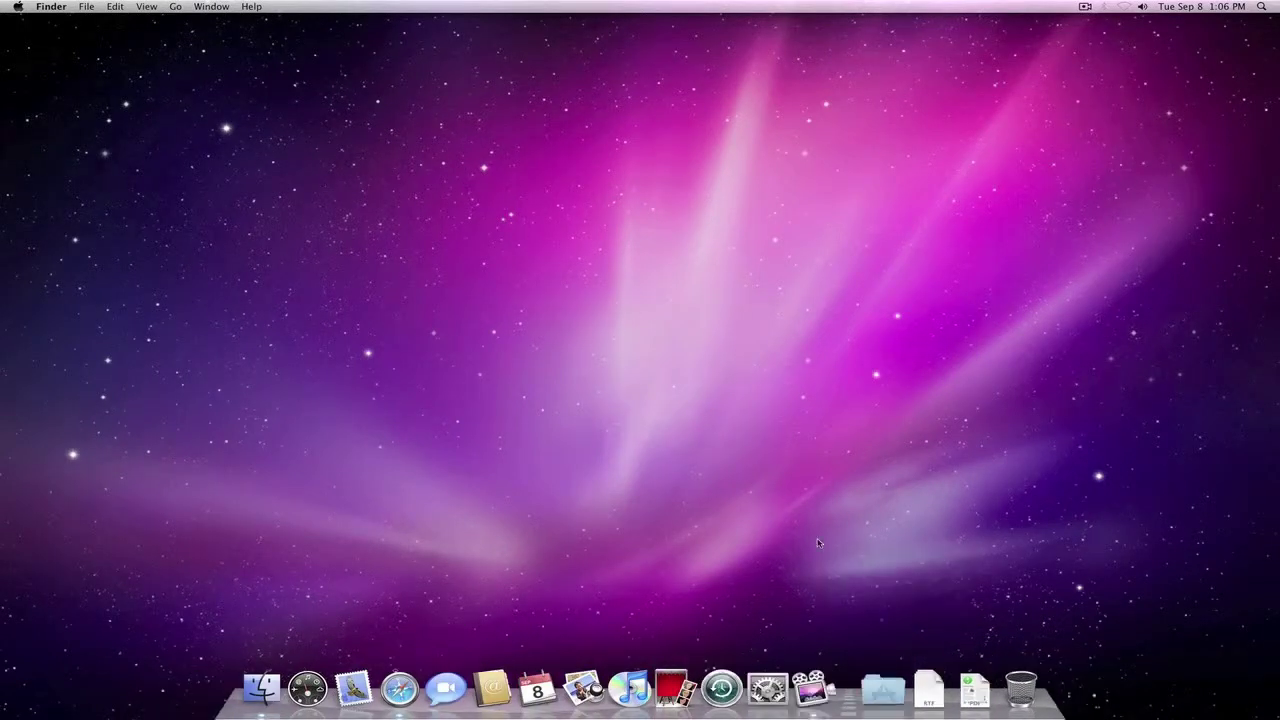
Position the Dock on the left edge, then the right edge, then drag it back to the bottom
{"action": "right_click", "coordinate": [848, 705]}
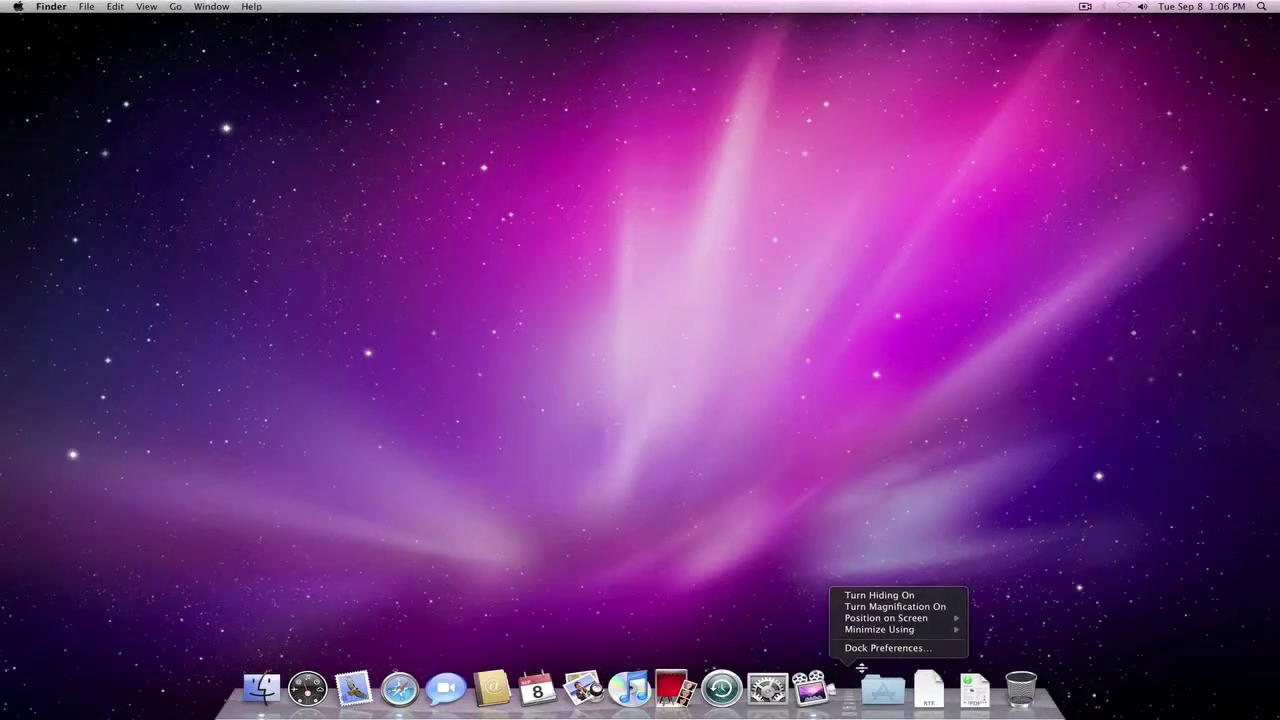
{"action": "mouse_move", "coordinate": [860, 620]}
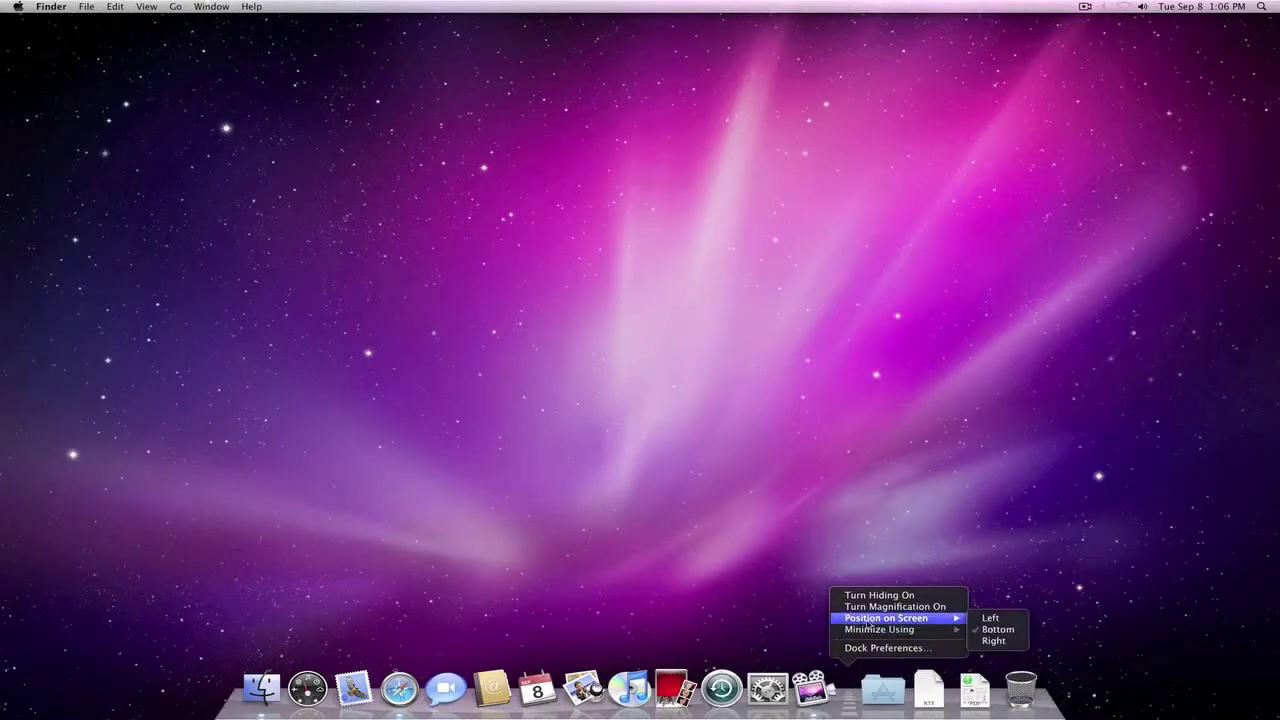
{"action": "left_click", "coordinate": [995, 619]}
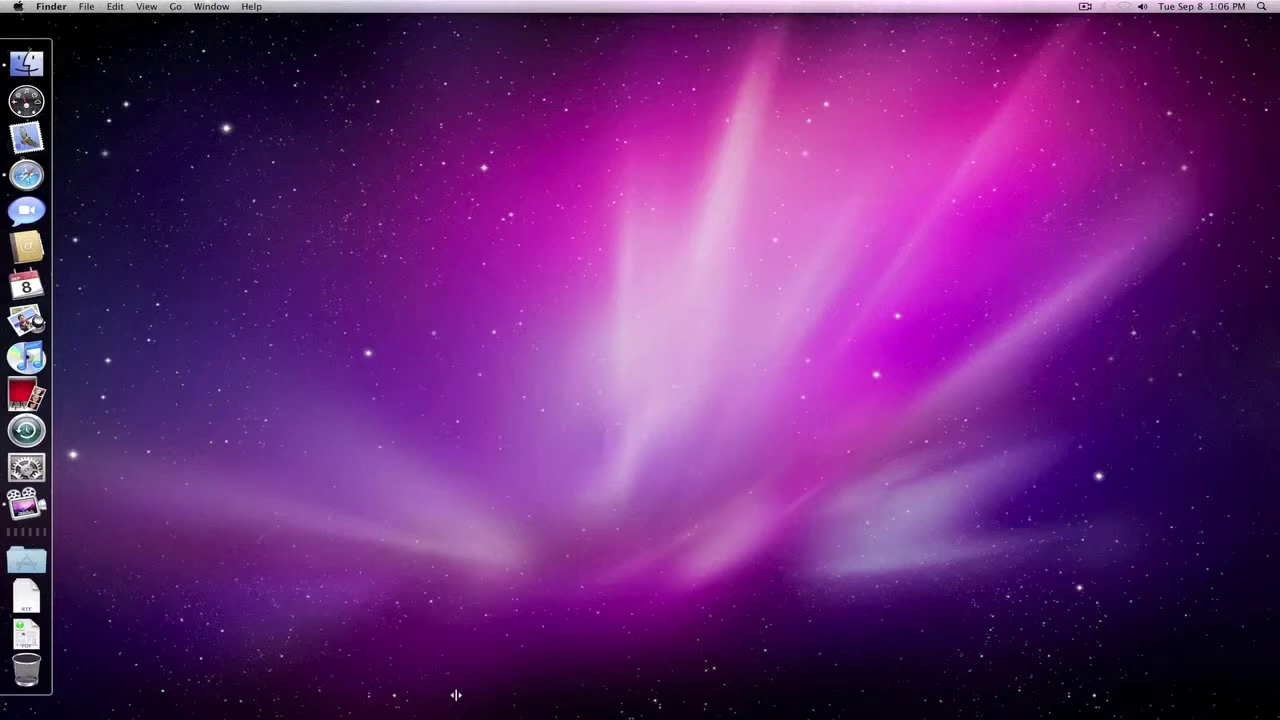
{"action": "right_click", "coordinate": [27, 524]}
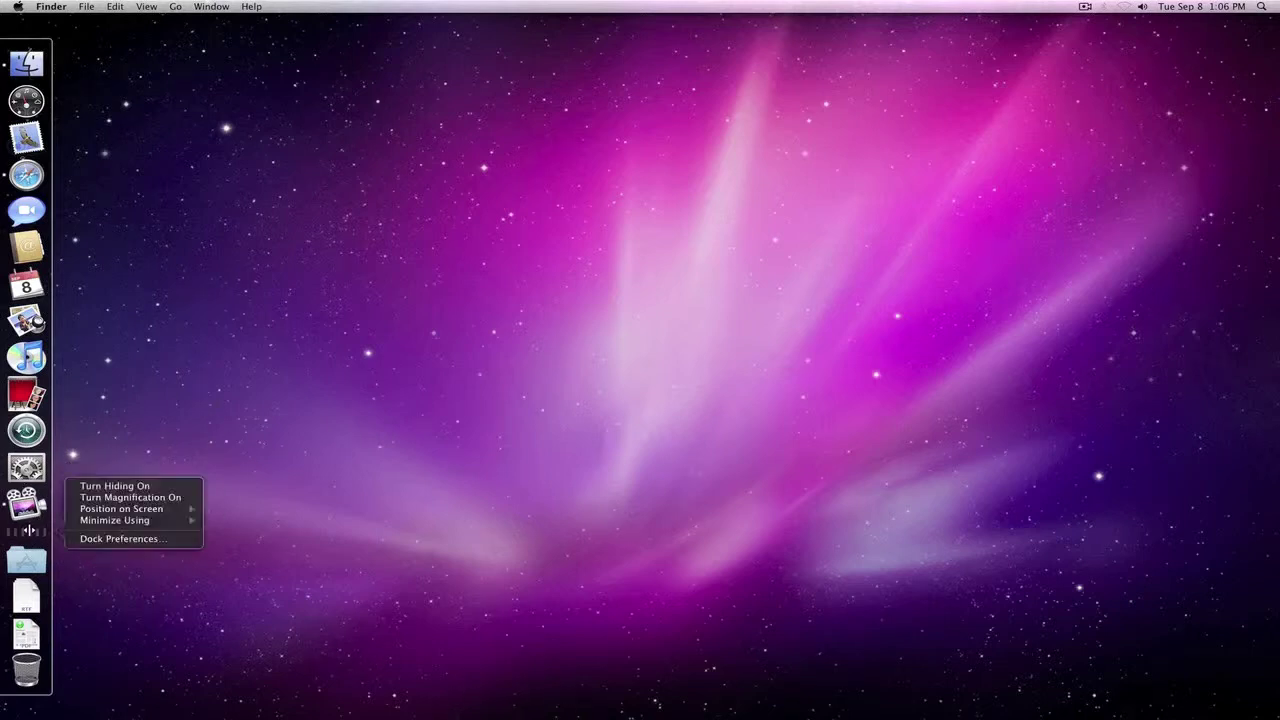
{"action": "mouse_move", "coordinate": [140, 510]}
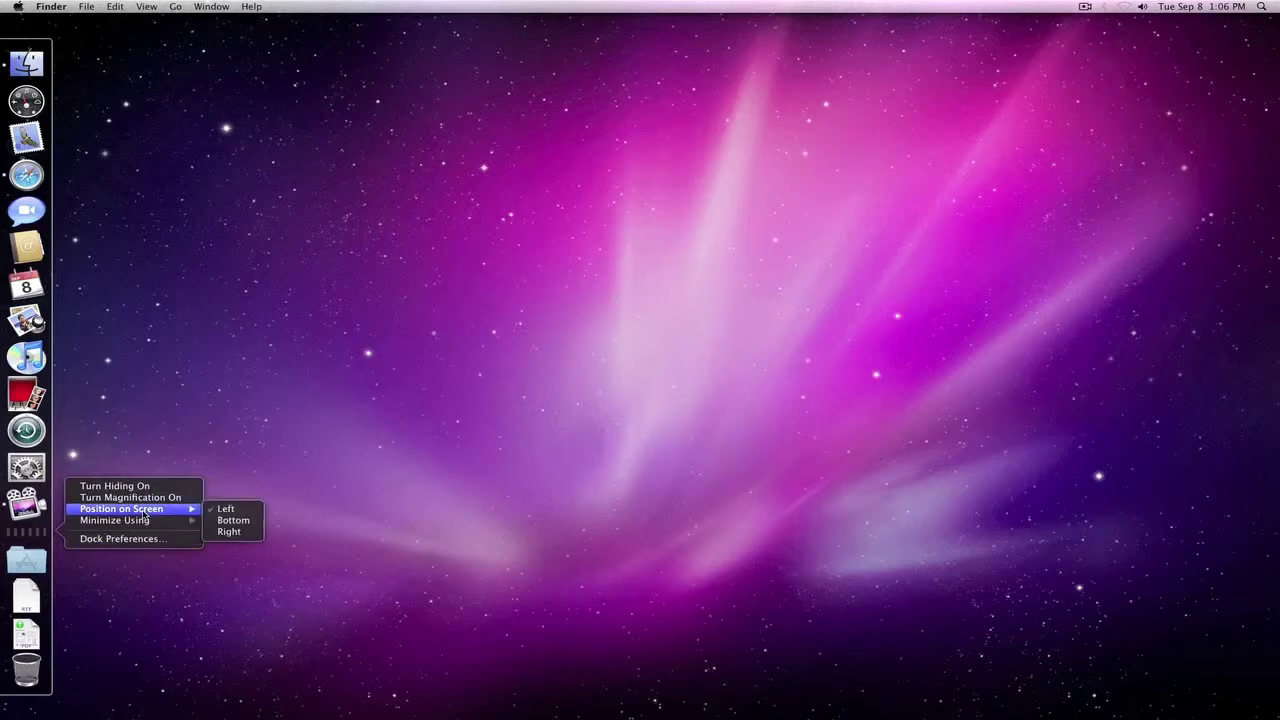
{"action": "left_click", "coordinate": [229, 532]}
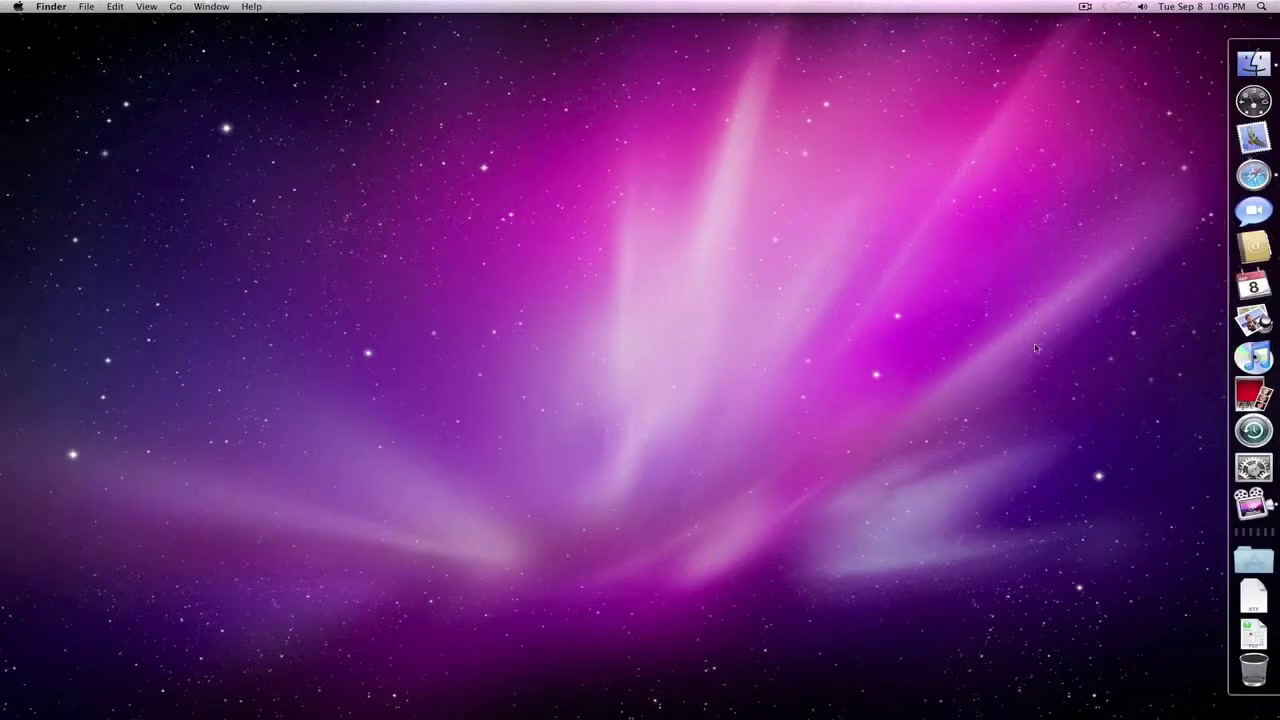
{"action": "left_click_drag", "start_coordinate": [1250, 534], "coordinate": [857, 650]}
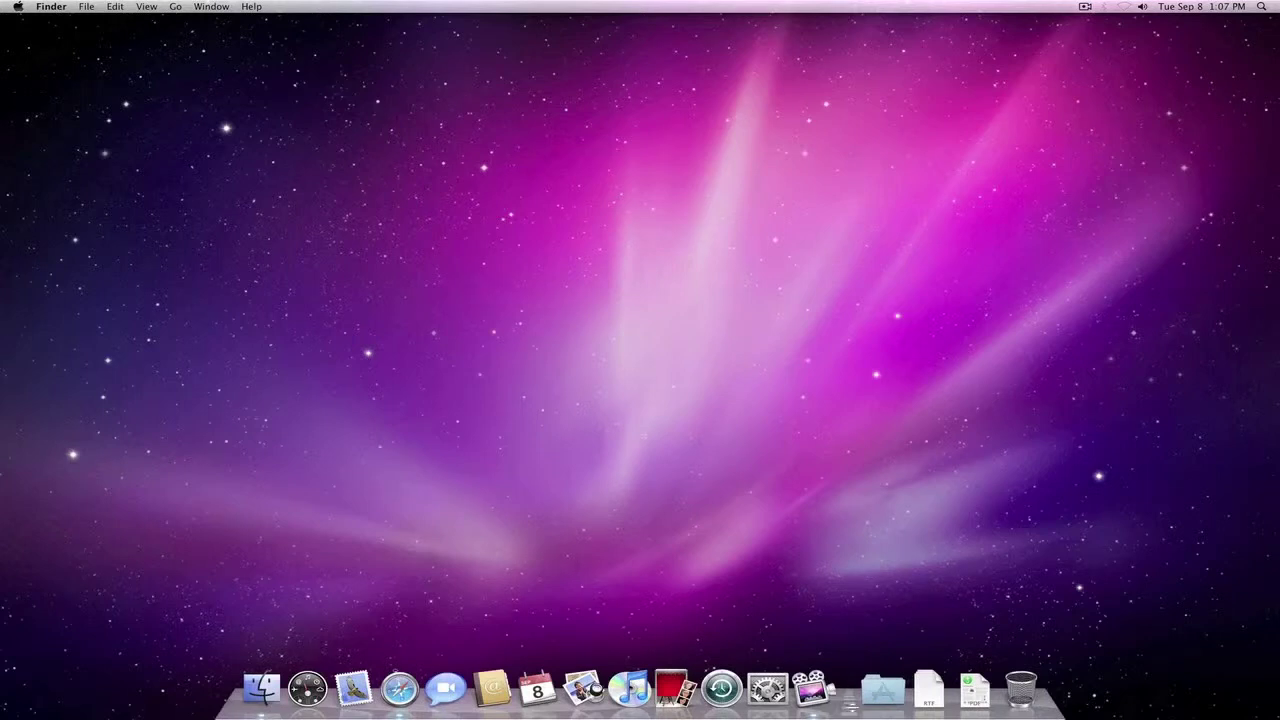
Launch Safari, minimize its window with the current effect, and restore it
{"action": "right_click", "coordinate": [848, 690]}
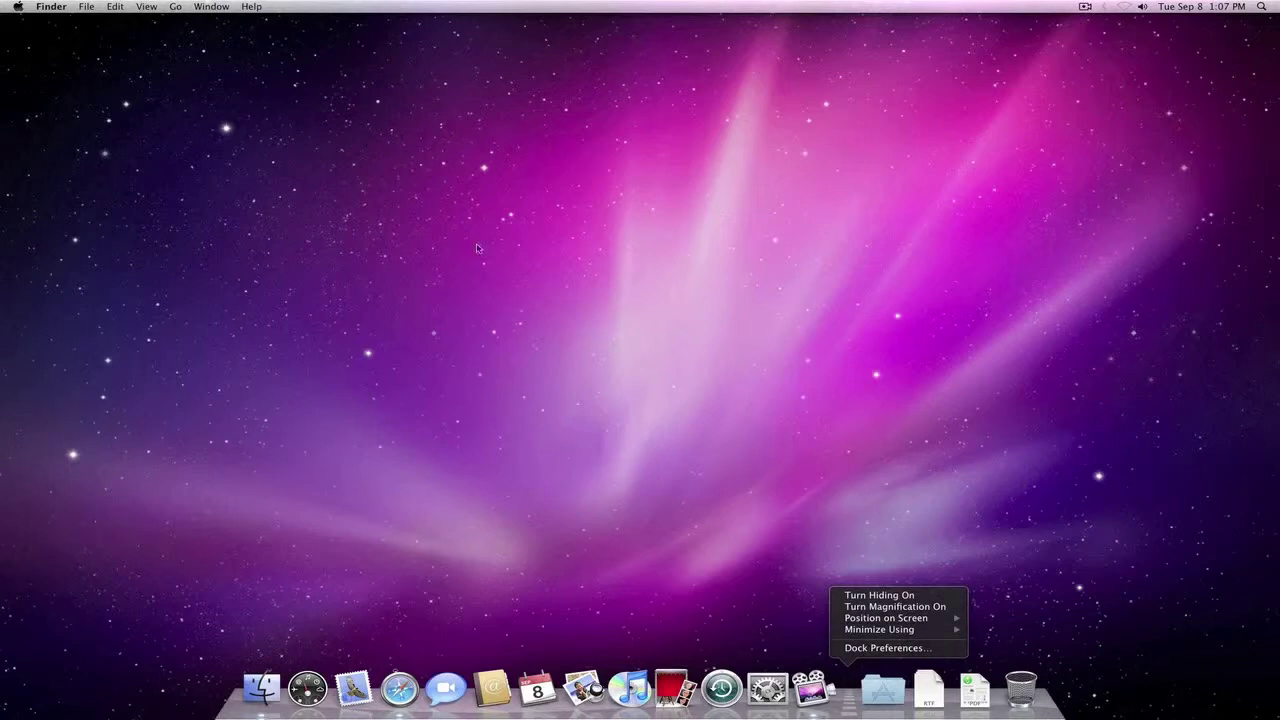
{"action": "left_click", "coordinate": [507, 545]}
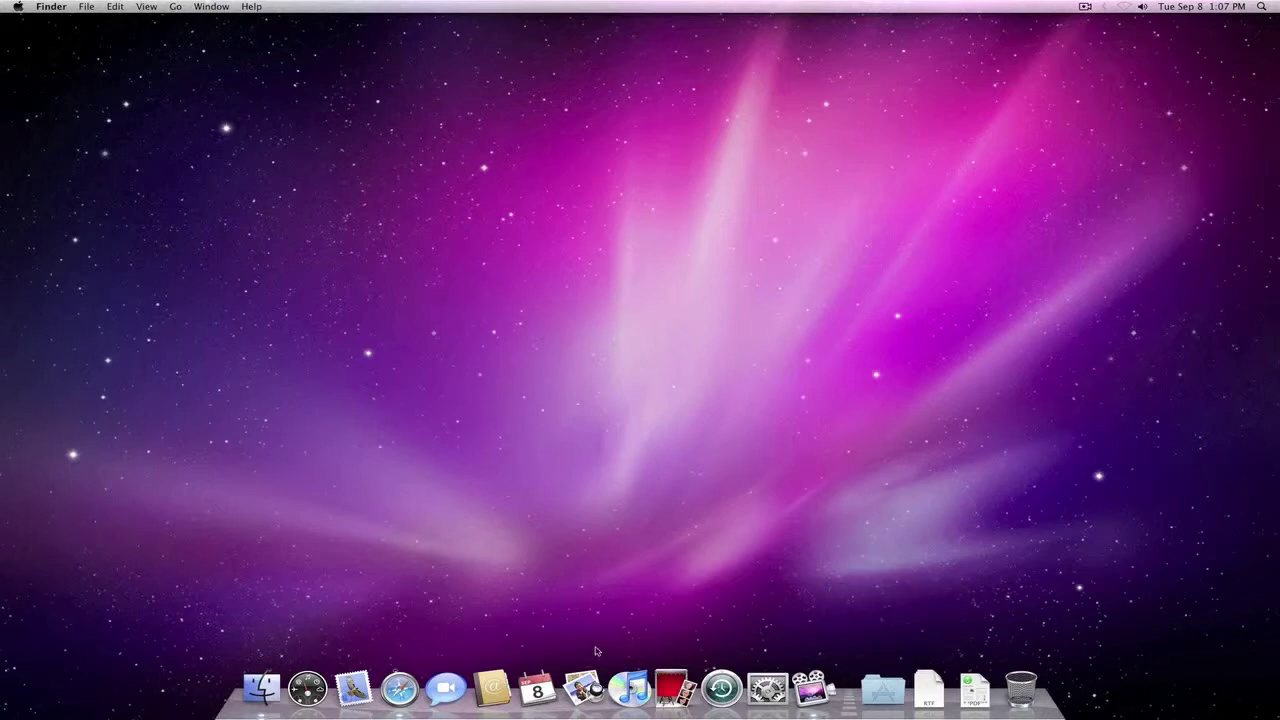
{"action": "left_click", "coordinate": [399, 688]}
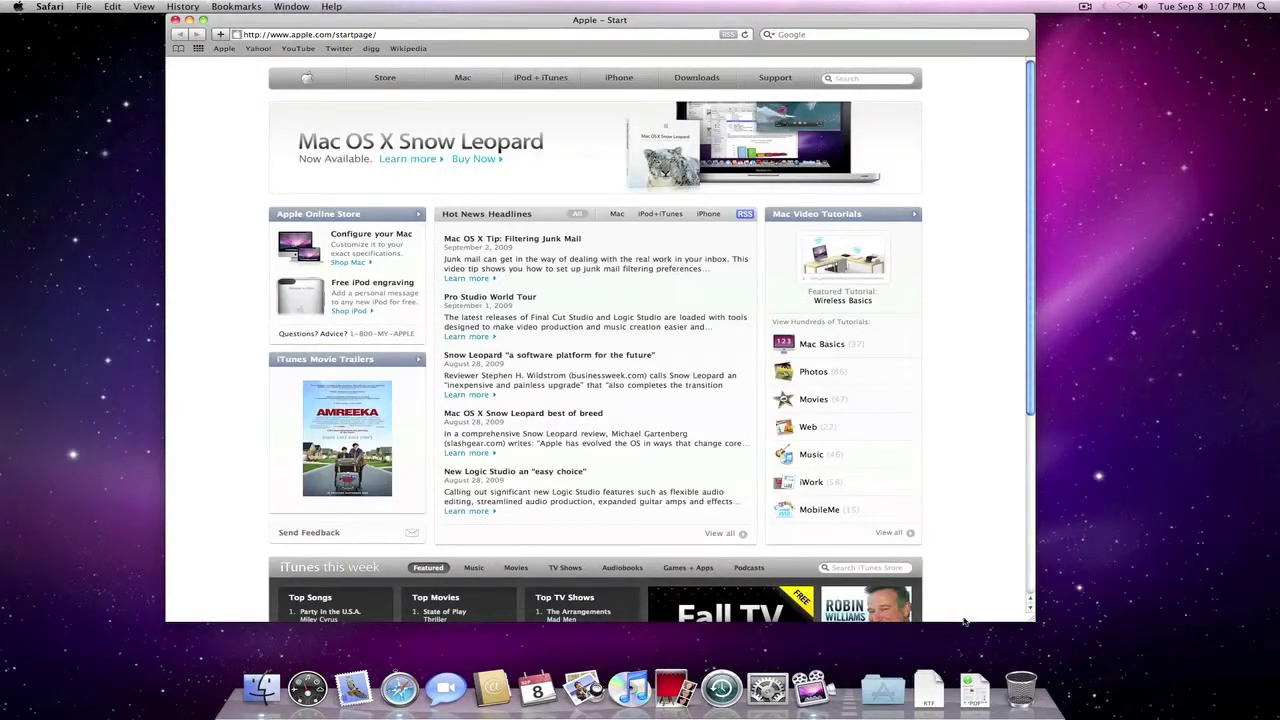
{"action": "right_click", "coordinate": [848, 703]}
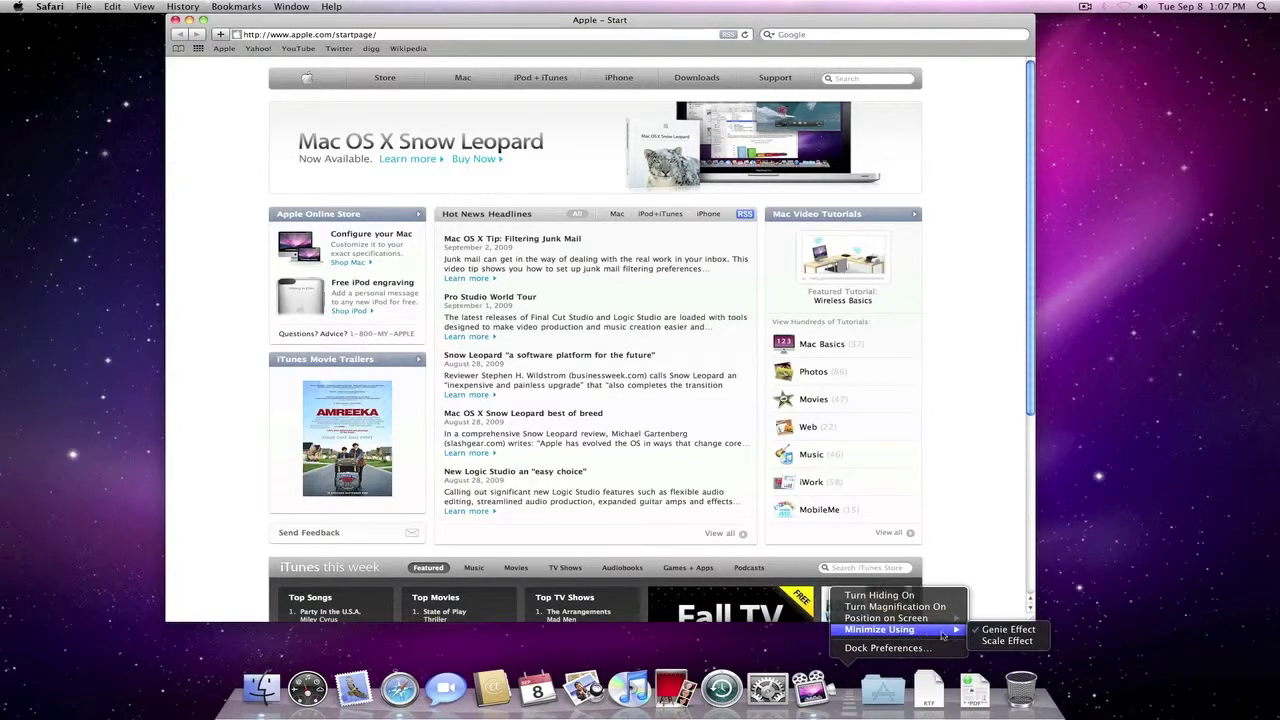
{"action": "left_click", "coordinate": [1007, 641]}
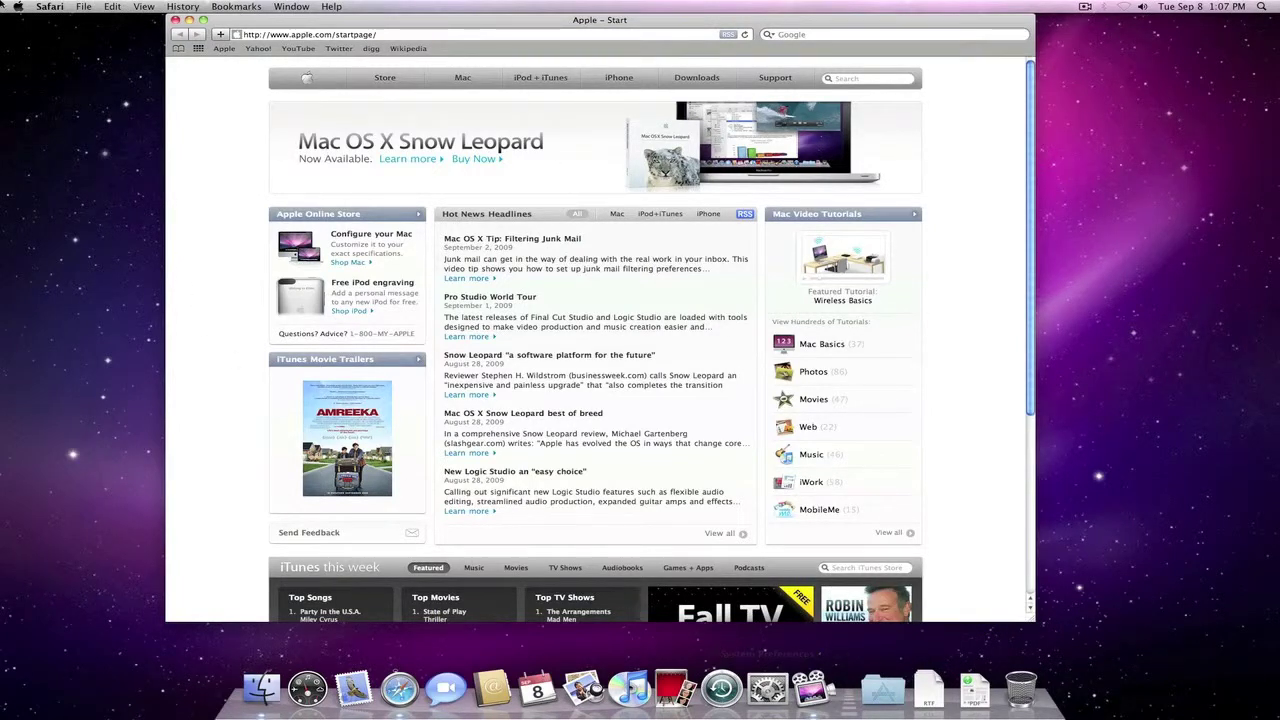
{"action": "left_click", "coordinate": [189, 20]}
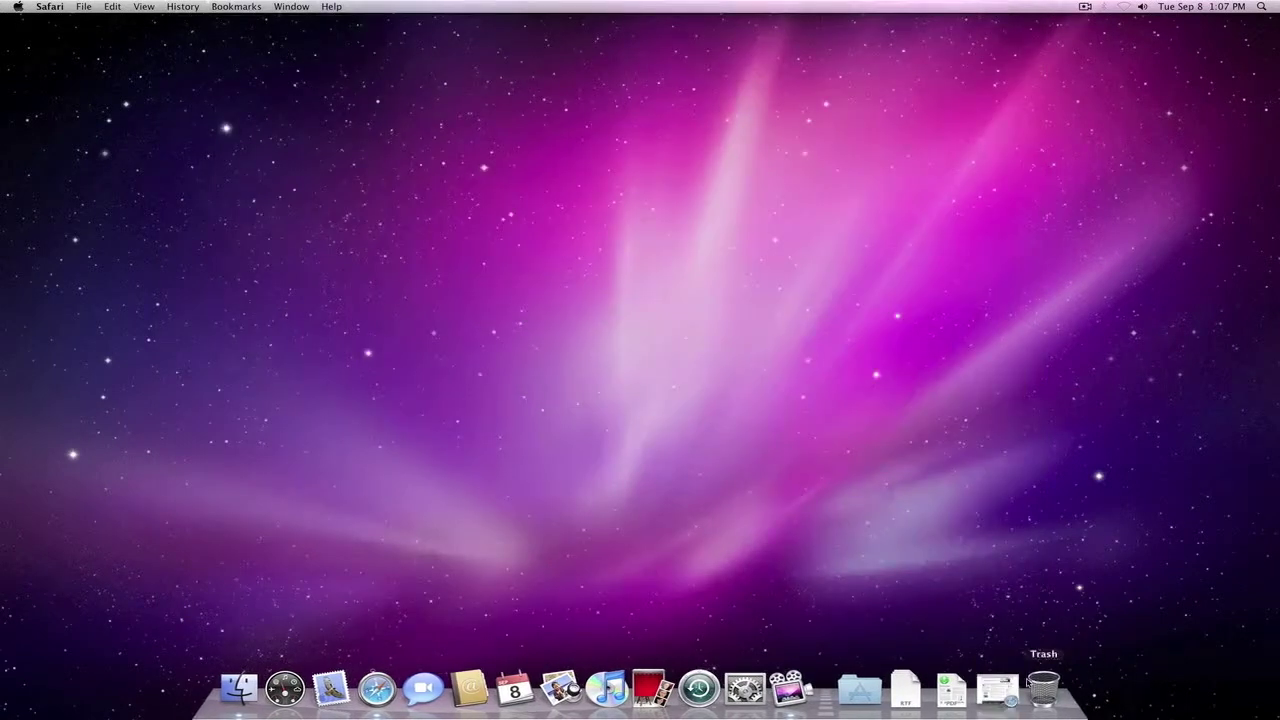
{"action": "left_click", "coordinate": [1012, 688]}
Switch minimizing to Scale Effect and test it by minimizing and restoring Safari twice
{"action": "right_click", "coordinate": [851, 706]}
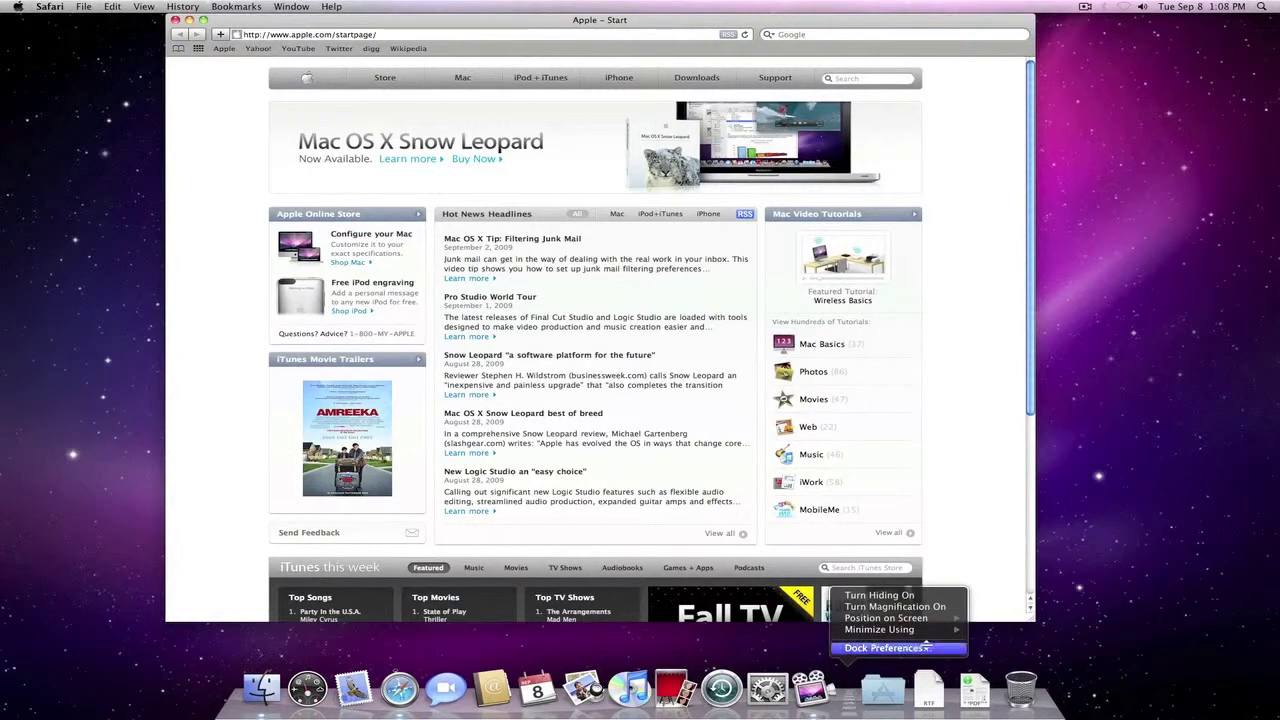
{"action": "mouse_move", "coordinate": [900, 629]}
{"action": "left_click", "coordinate": [1005, 640]}
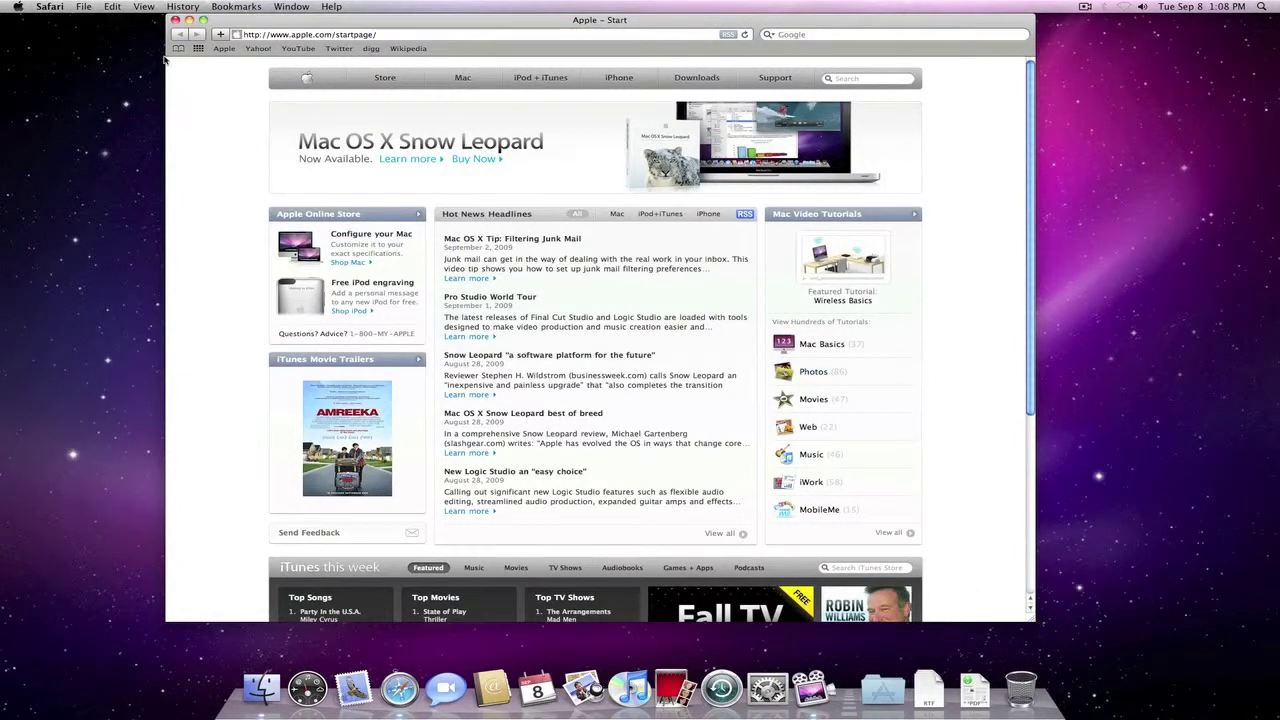
{"action": "left_click", "coordinate": [190, 21]}
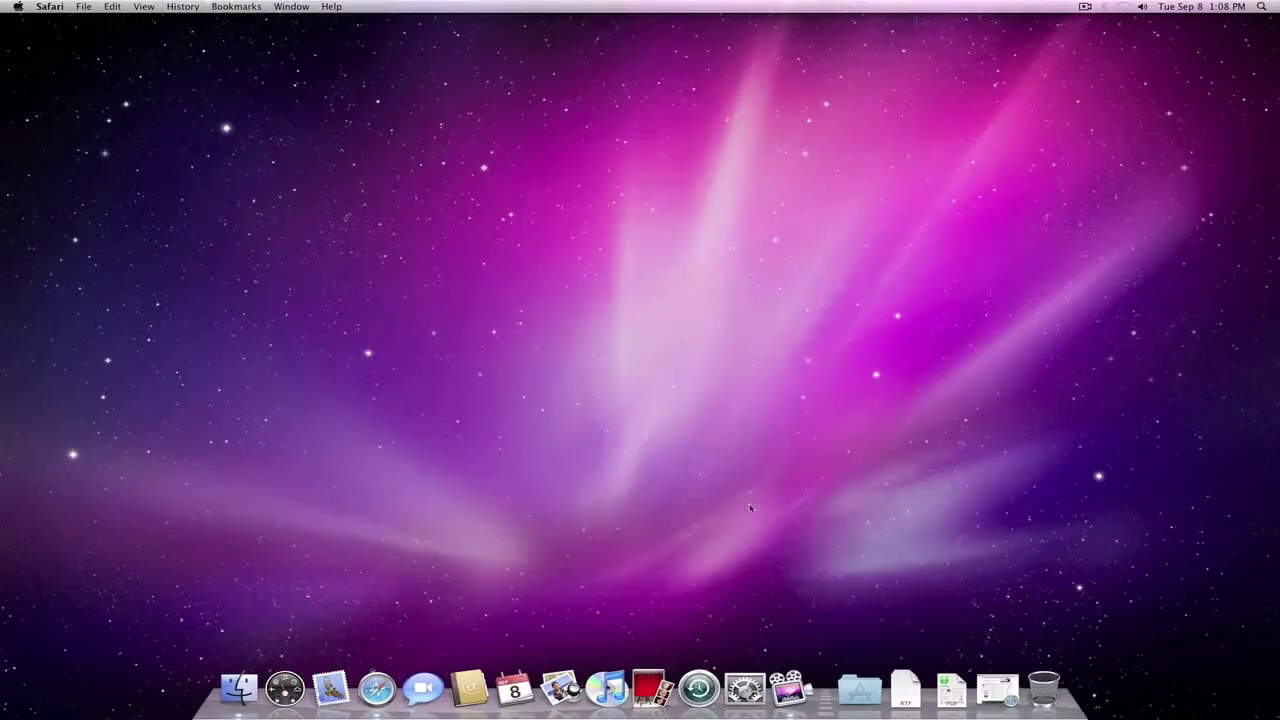
{"action": "left_click", "coordinate": [996, 688]}
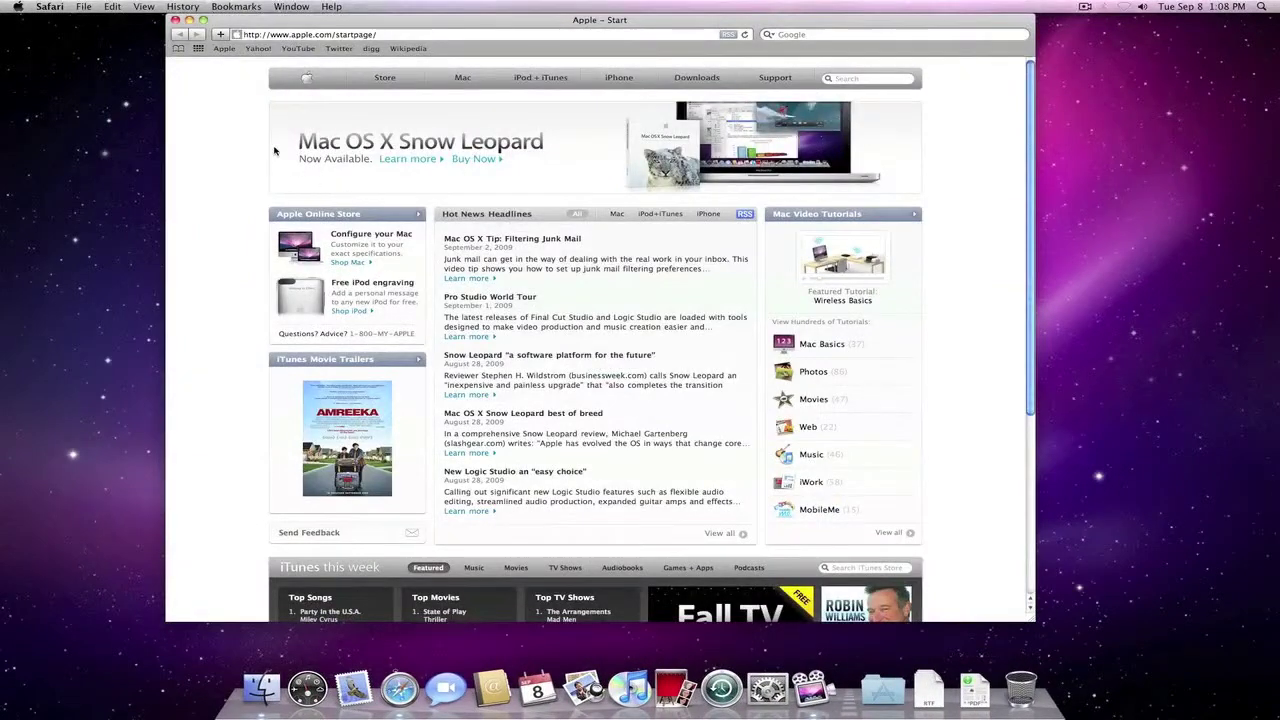
{"action": "left_click", "coordinate": [190, 21]}
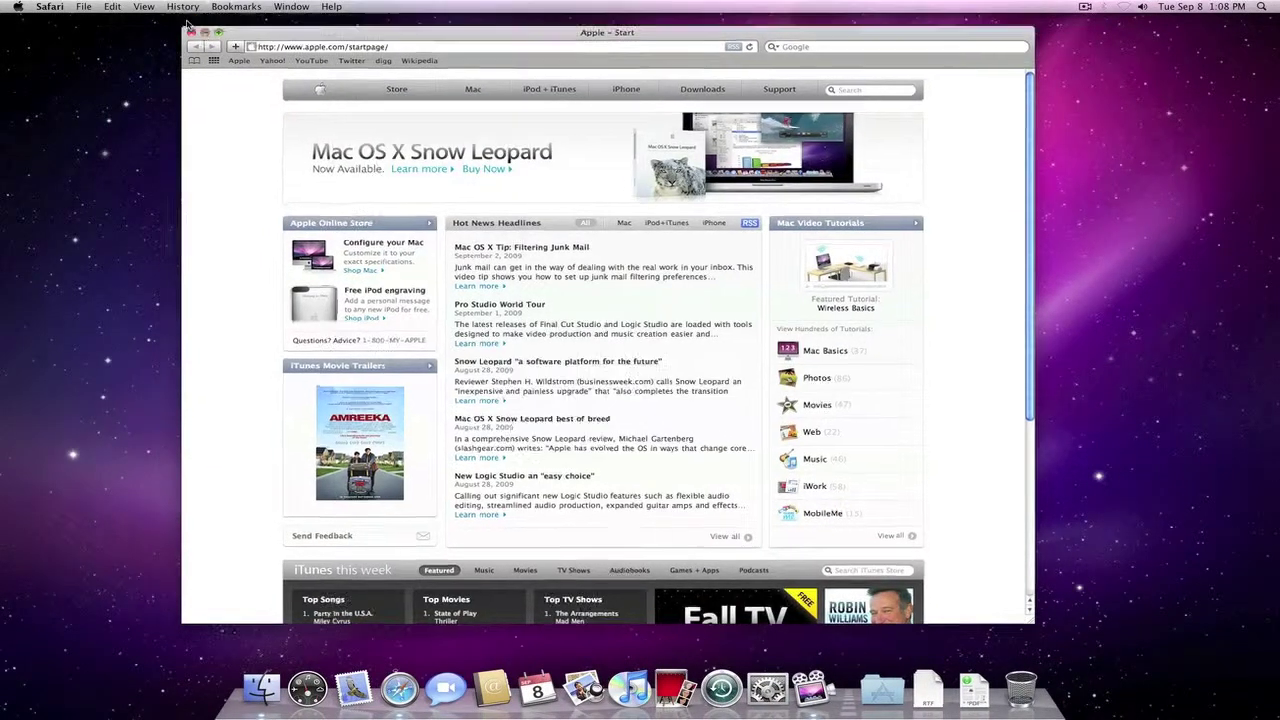
{"action": "left_click", "coordinate": [996, 688]}
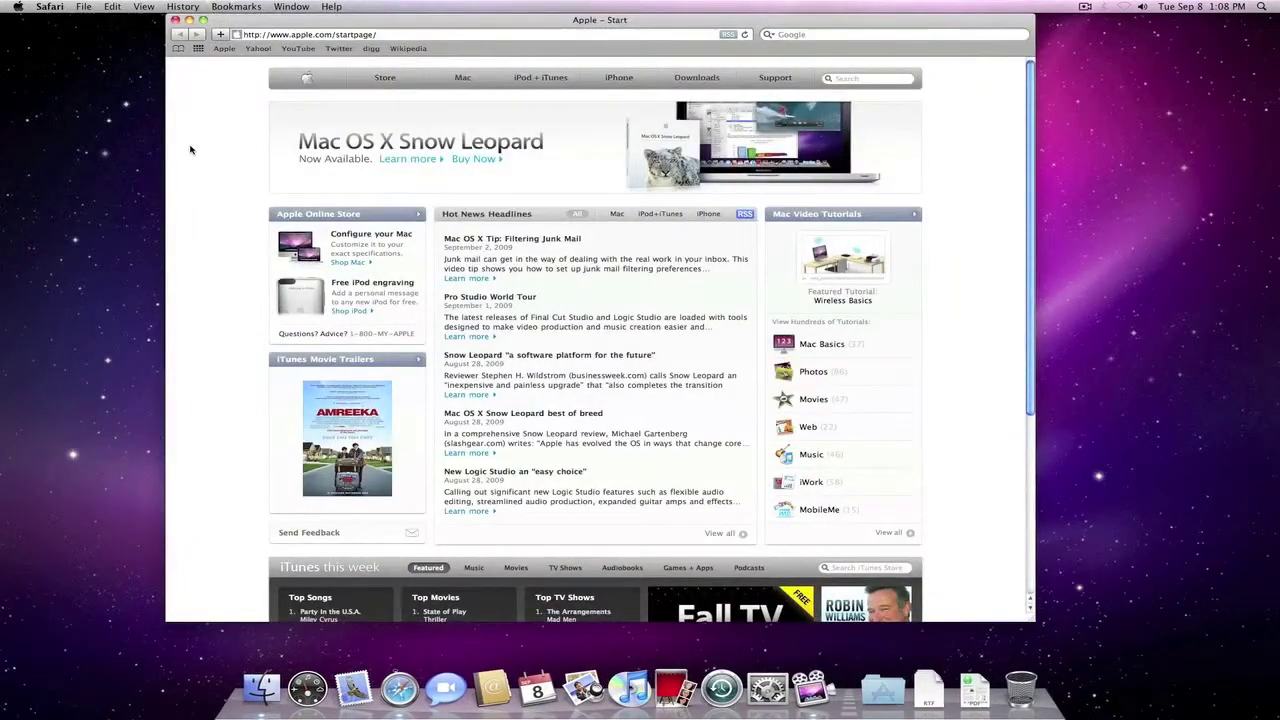
Quit Safari and bring up the Dock's context menu
{"action": "left_click", "coordinate": [49, 6]}
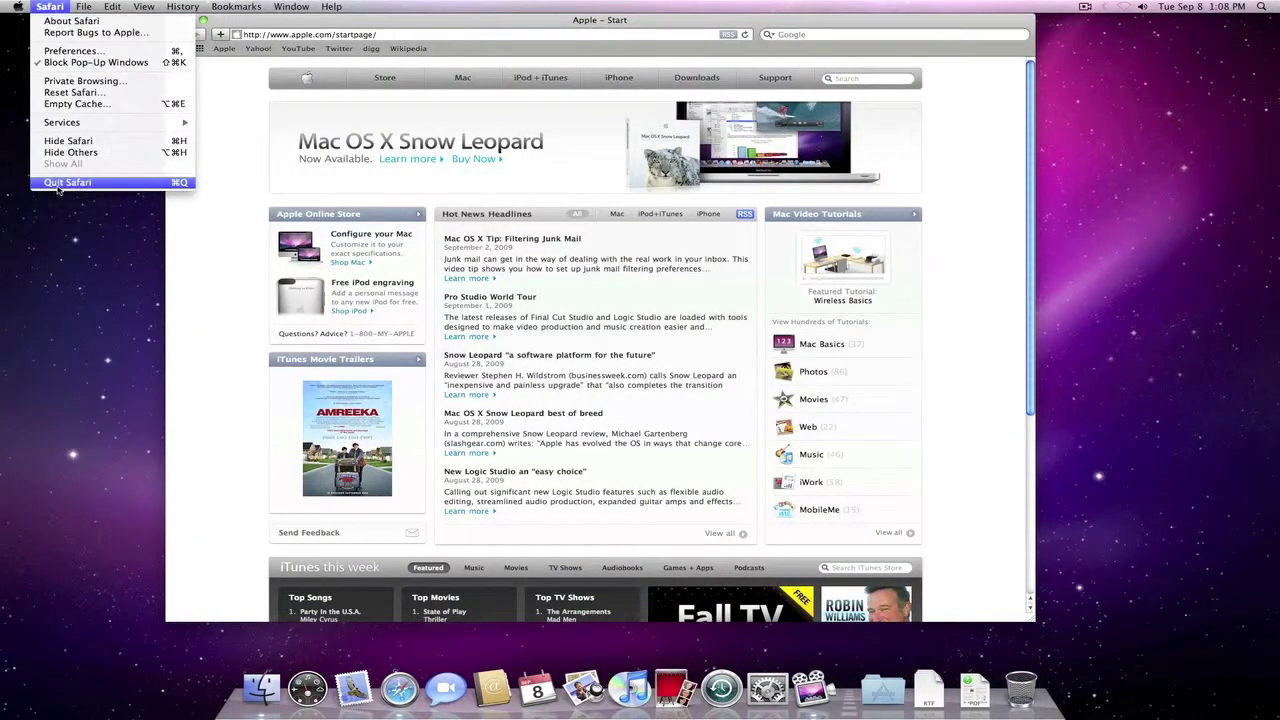
{"action": "left_click", "coordinate": [67, 182]}
{"action": "right_click", "coordinate": [845, 704]}
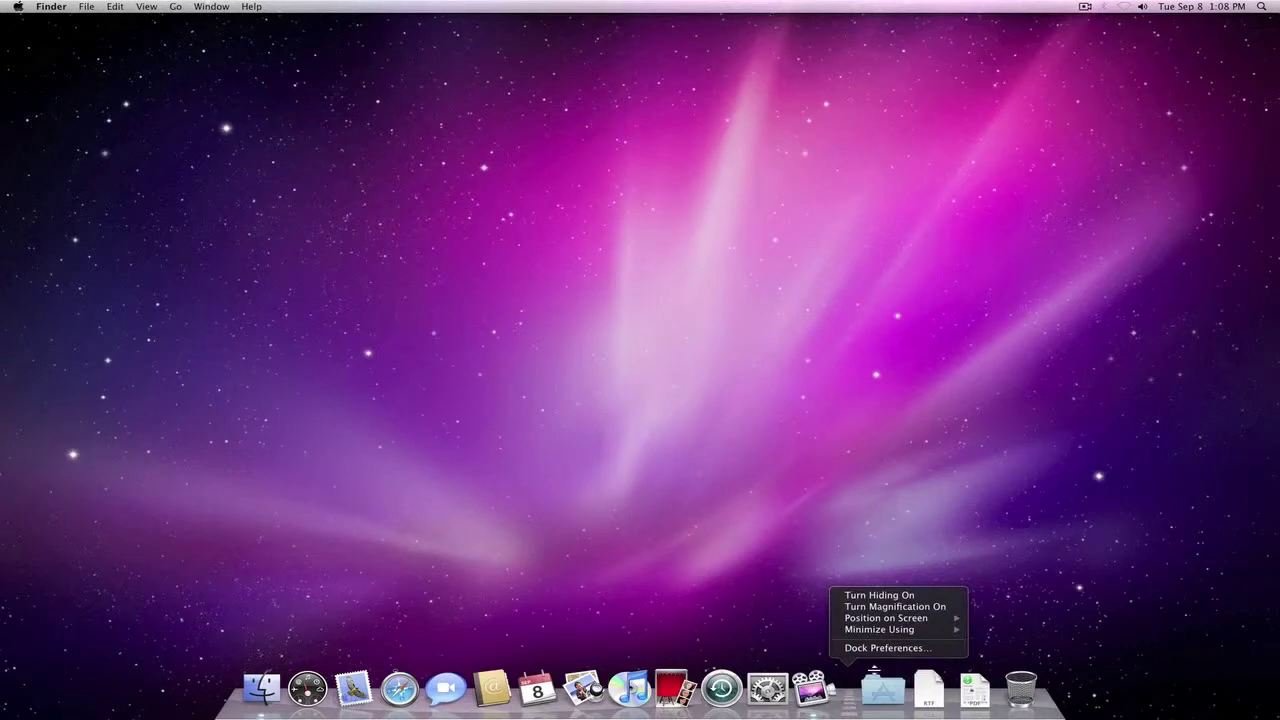
In Dock Preferences, shrink then enlarge the Dock size slider and tick Magnification
{"action": "left_click", "coordinate": [880, 650]}
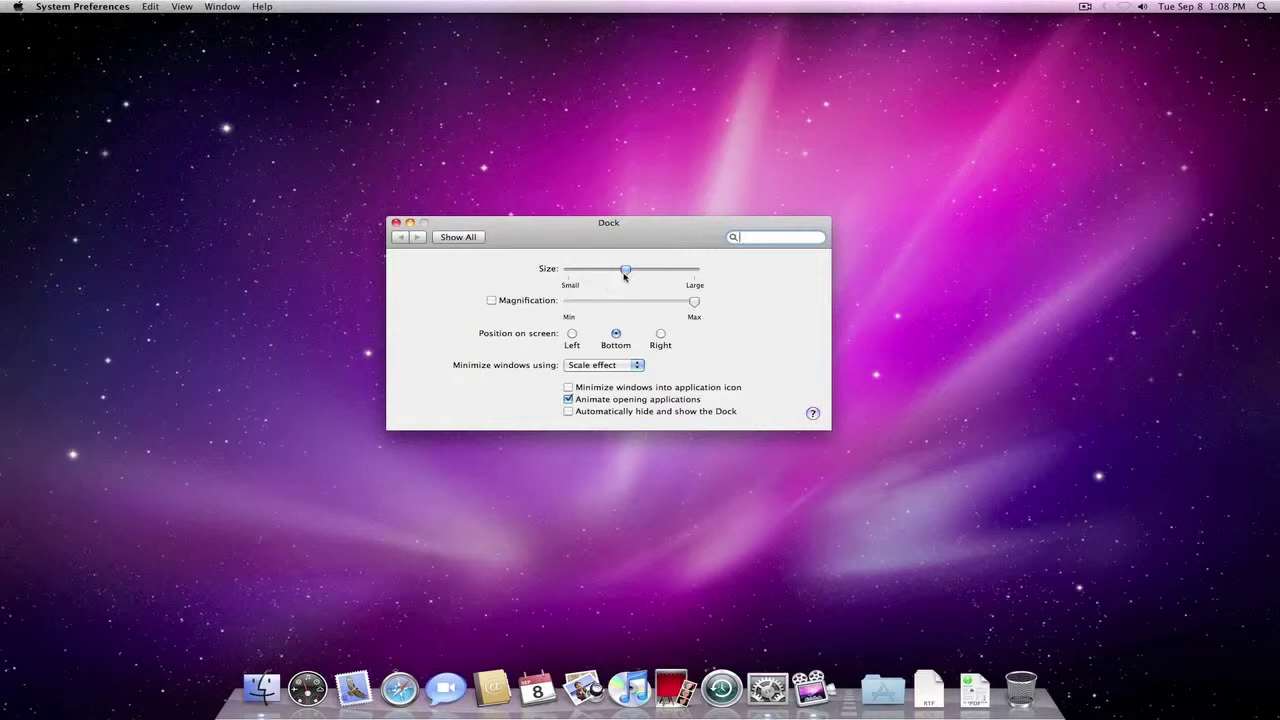
{"action": "left_click_drag", "start_coordinate": [626, 270], "coordinate": [567, 272]}
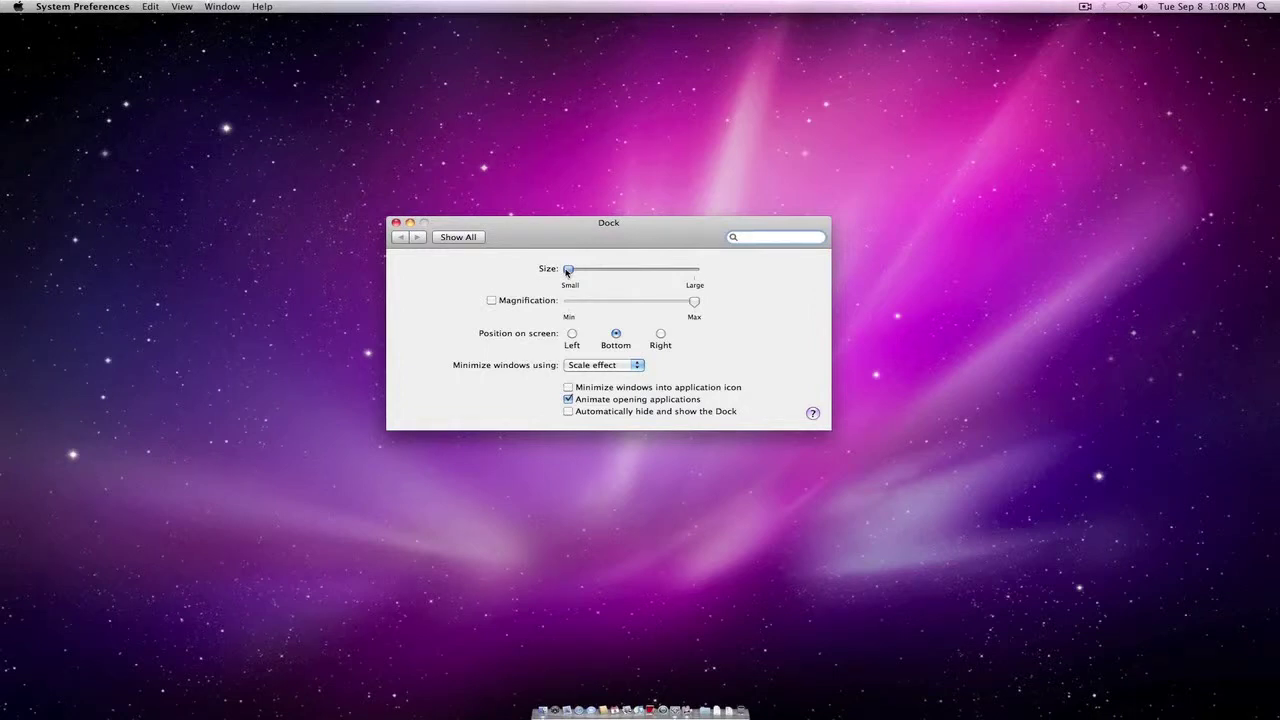
{"action": "left_click_drag", "start_coordinate": [567, 271], "coordinate": [633, 282]}
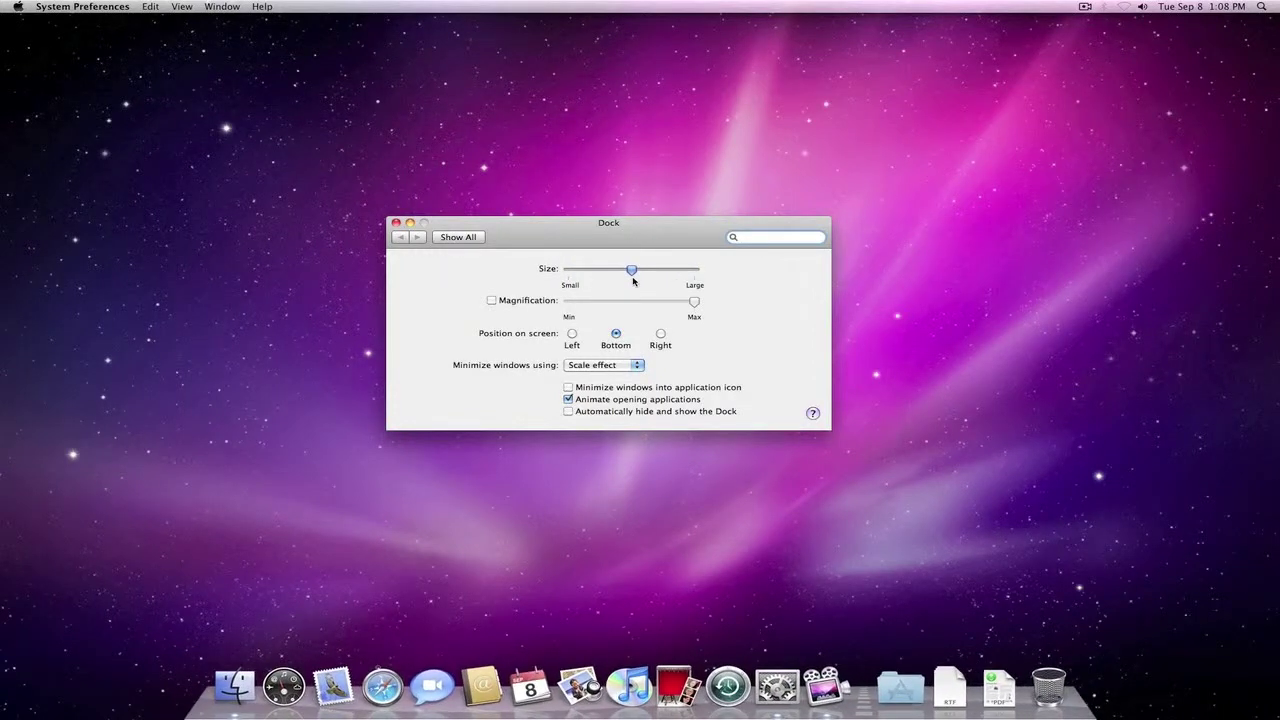
{"action": "left_click", "coordinate": [491, 300]}
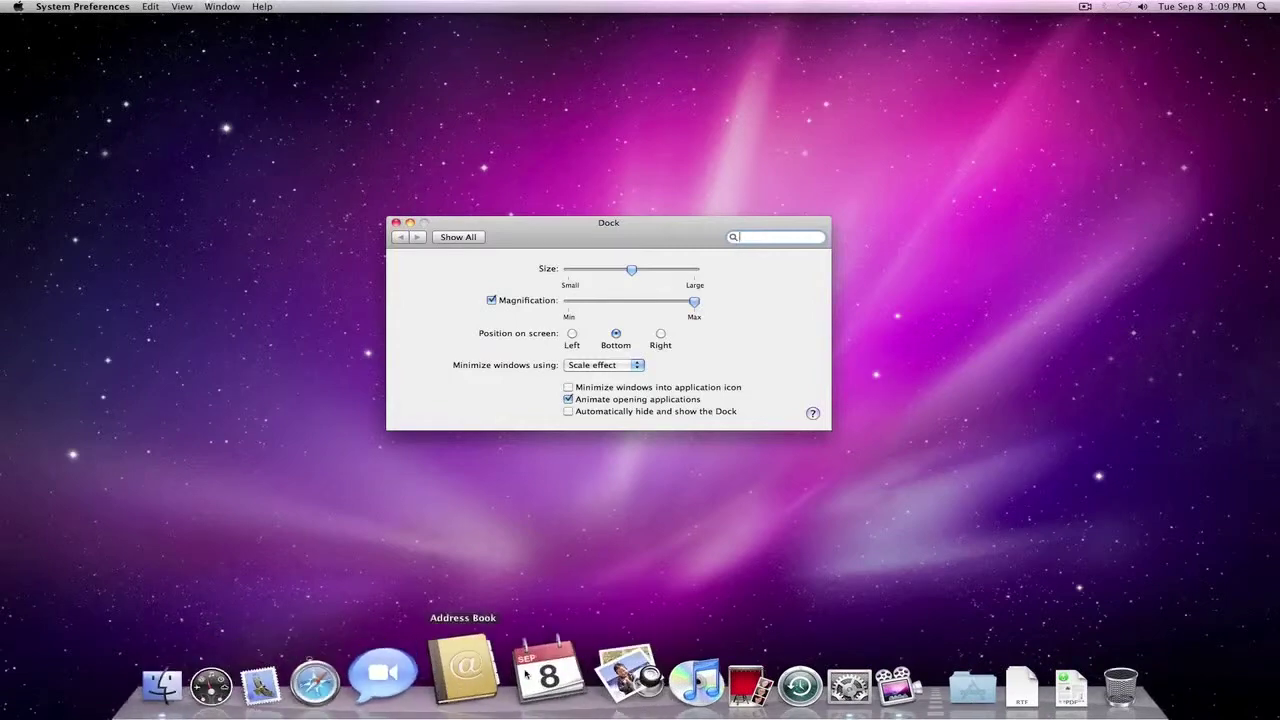
Untick Magnification, cycle position Left, Bottom, Right, back to Bottom, and choose Genie effect
{"action": "left_click", "coordinate": [491, 300]}
{"action": "left_click", "coordinate": [572, 334]}
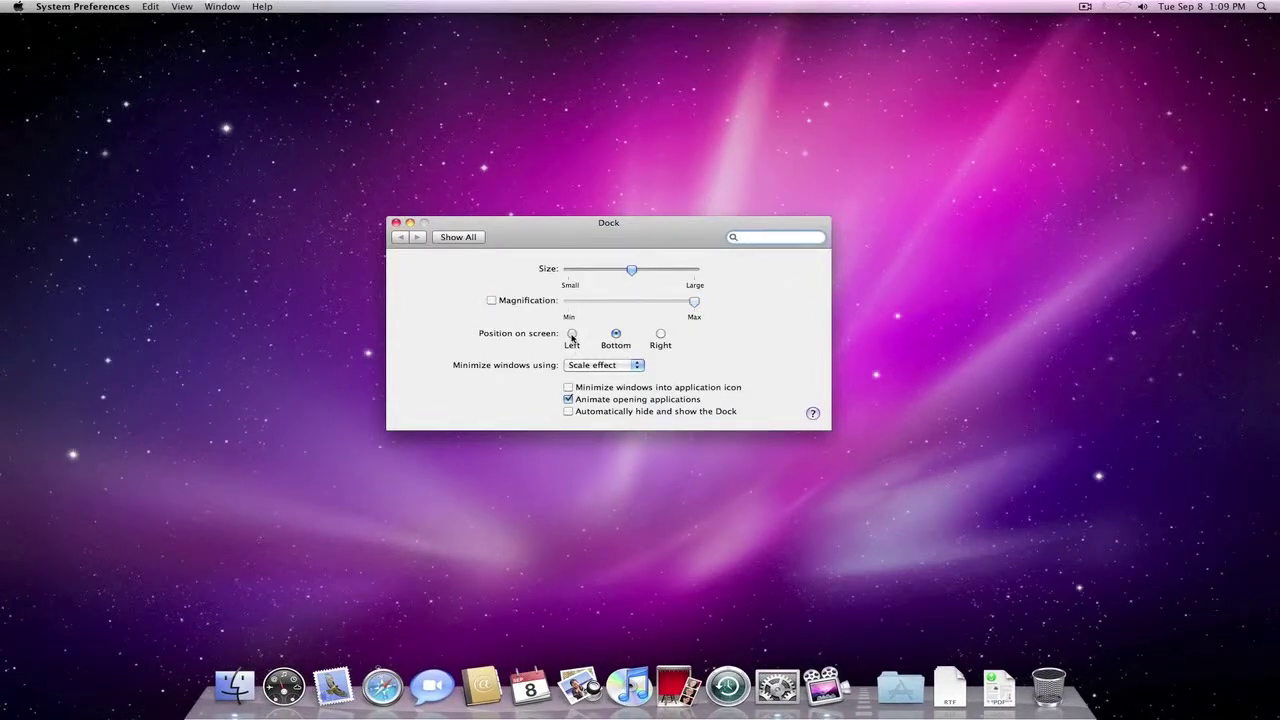
{"action": "left_click", "coordinate": [616, 334]}
{"action": "left_click", "coordinate": [660, 334]}
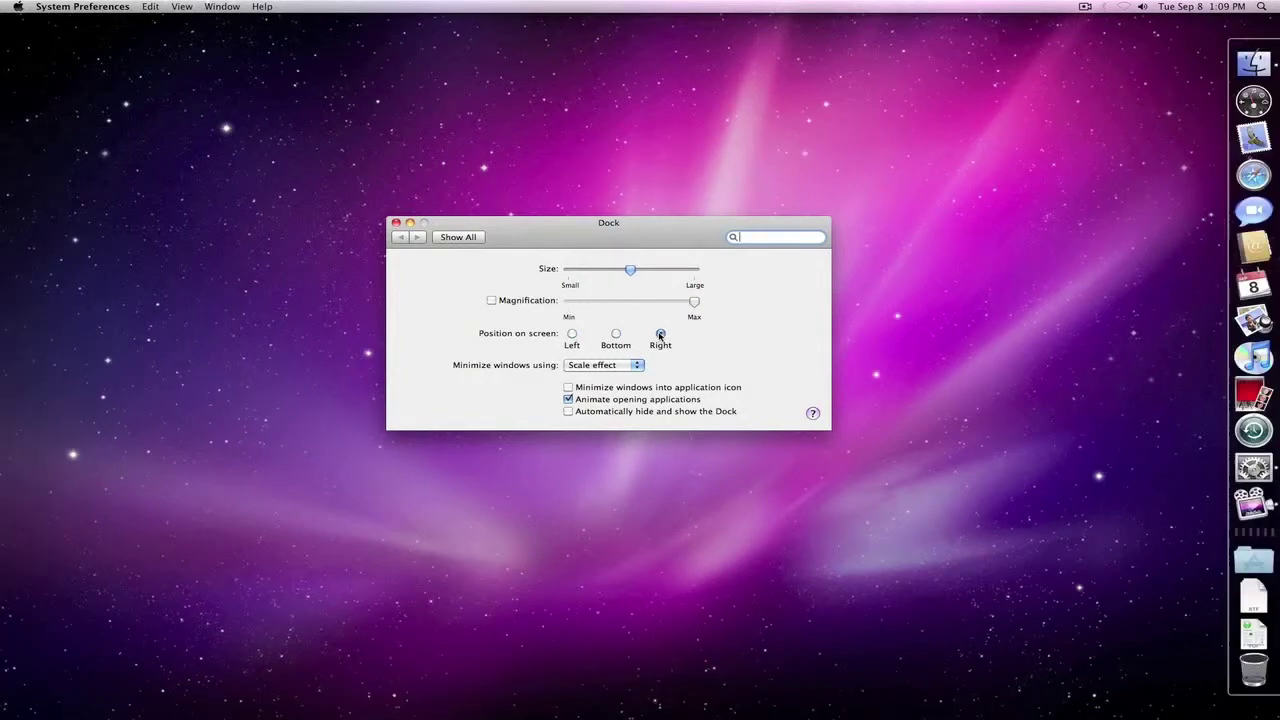
{"action": "left_click", "coordinate": [616, 334]}
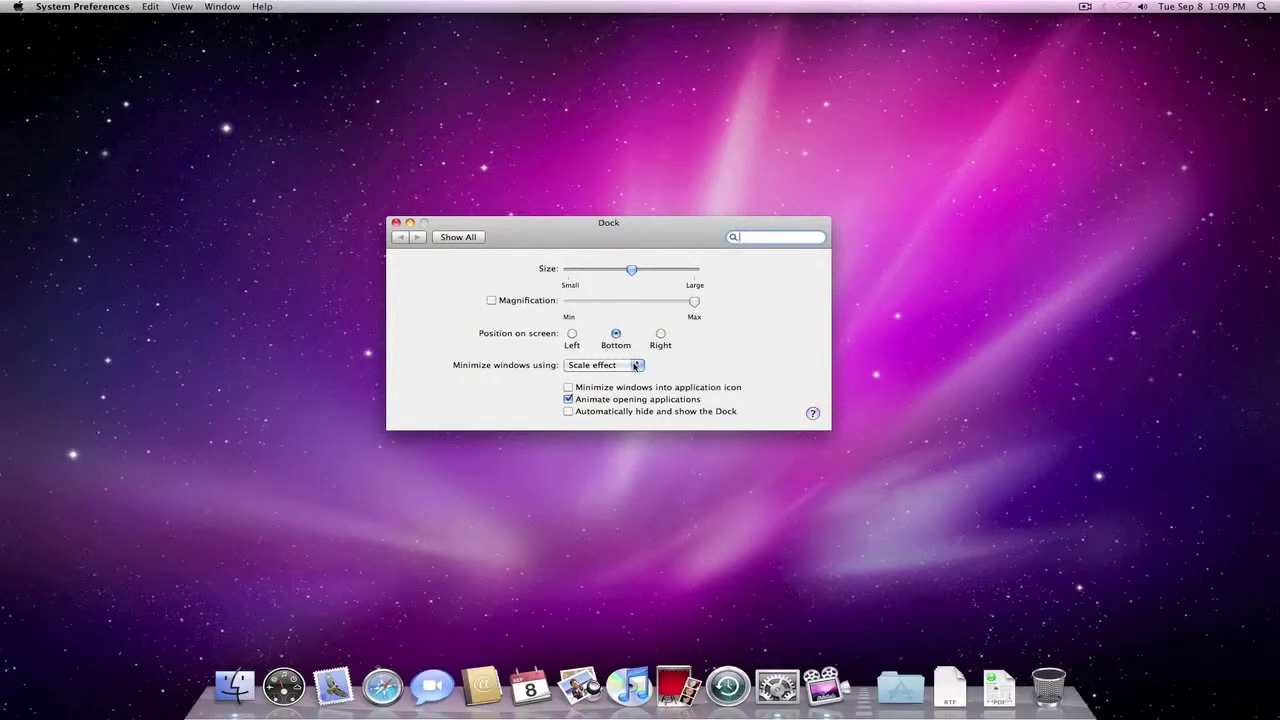
{"action": "left_click", "coordinate": [634, 366]}
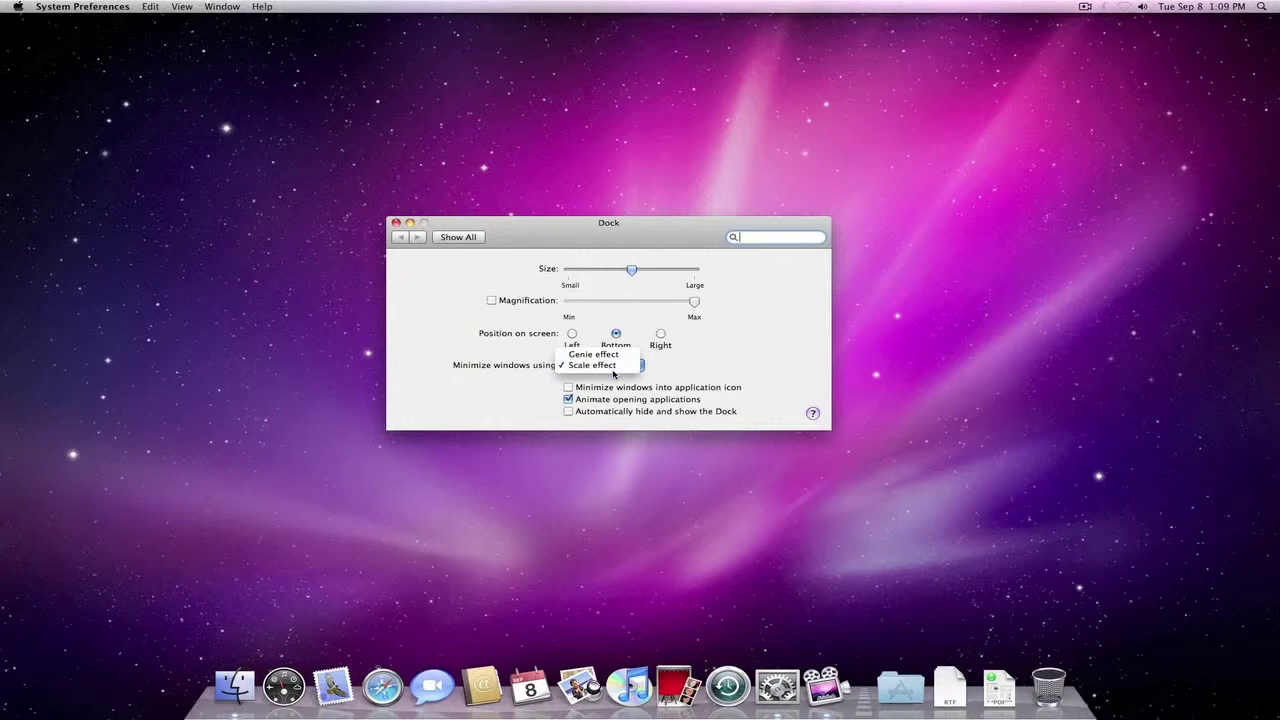
{"action": "left_click", "coordinate": [598, 354]}
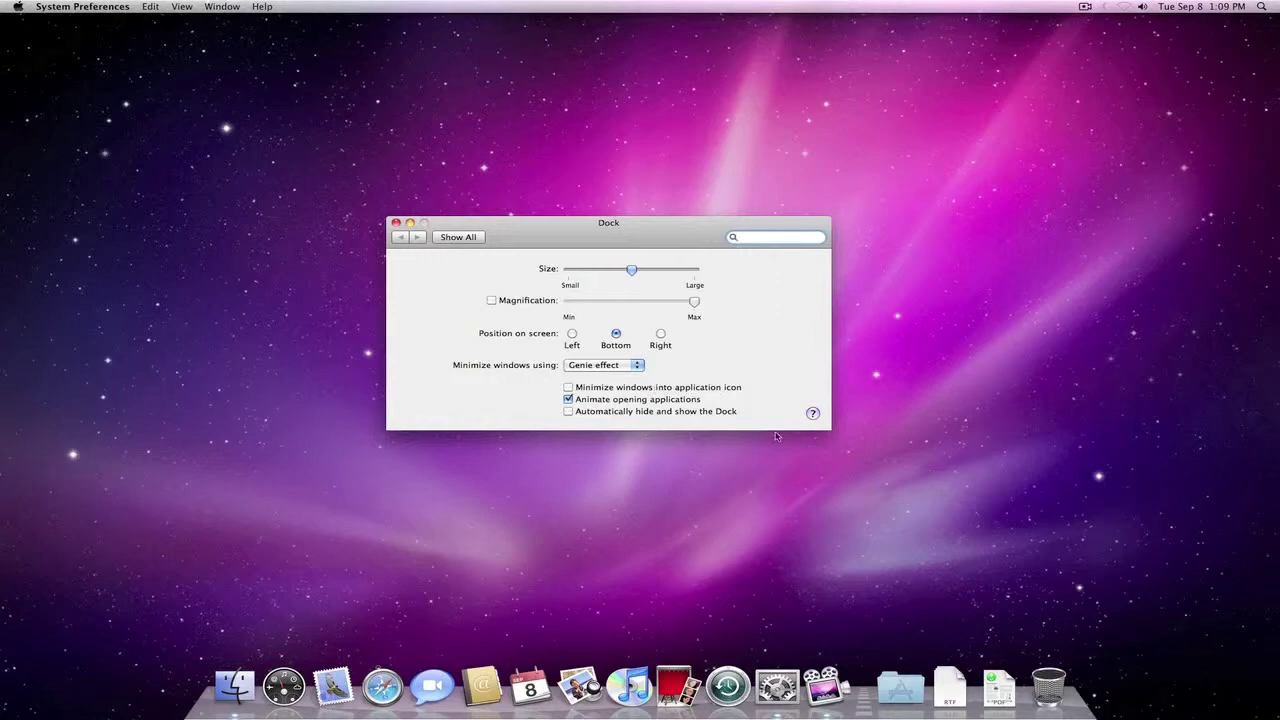
Launch Safari, minimize and restore its window, then move it to the left
{"action": "left_click", "coordinate": [380, 686]}
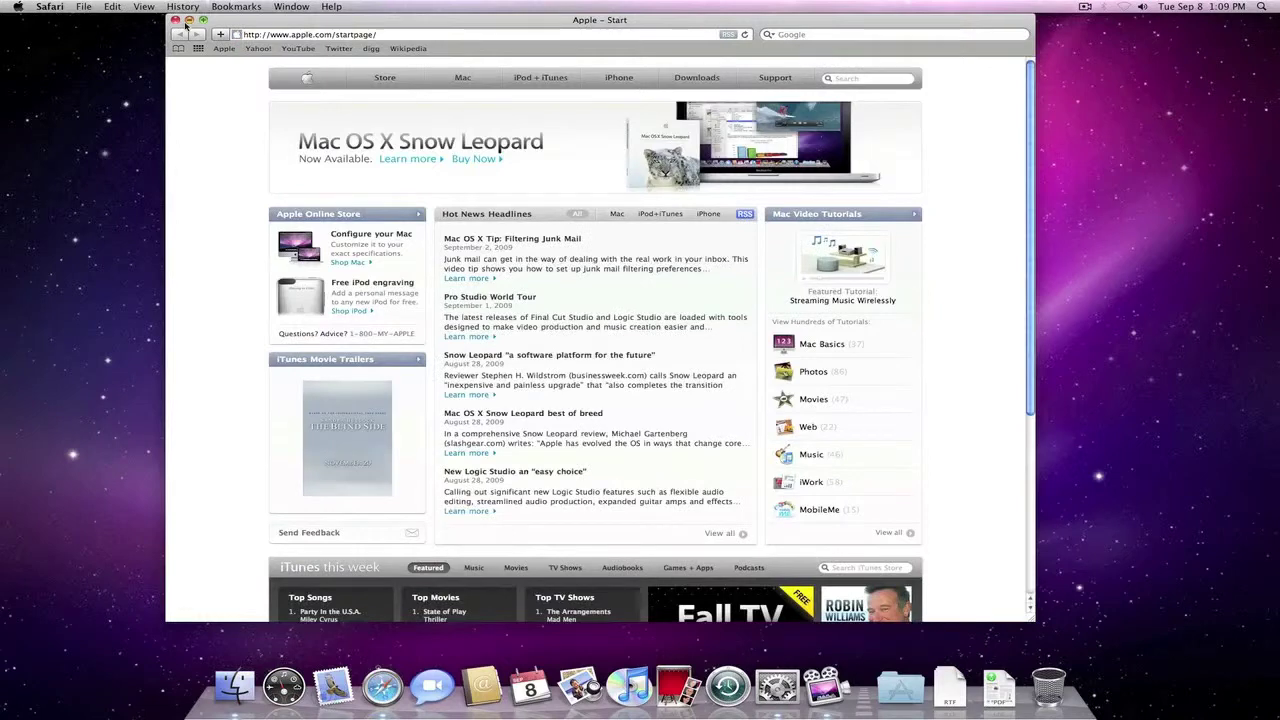
{"action": "left_click", "coordinate": [189, 20]}
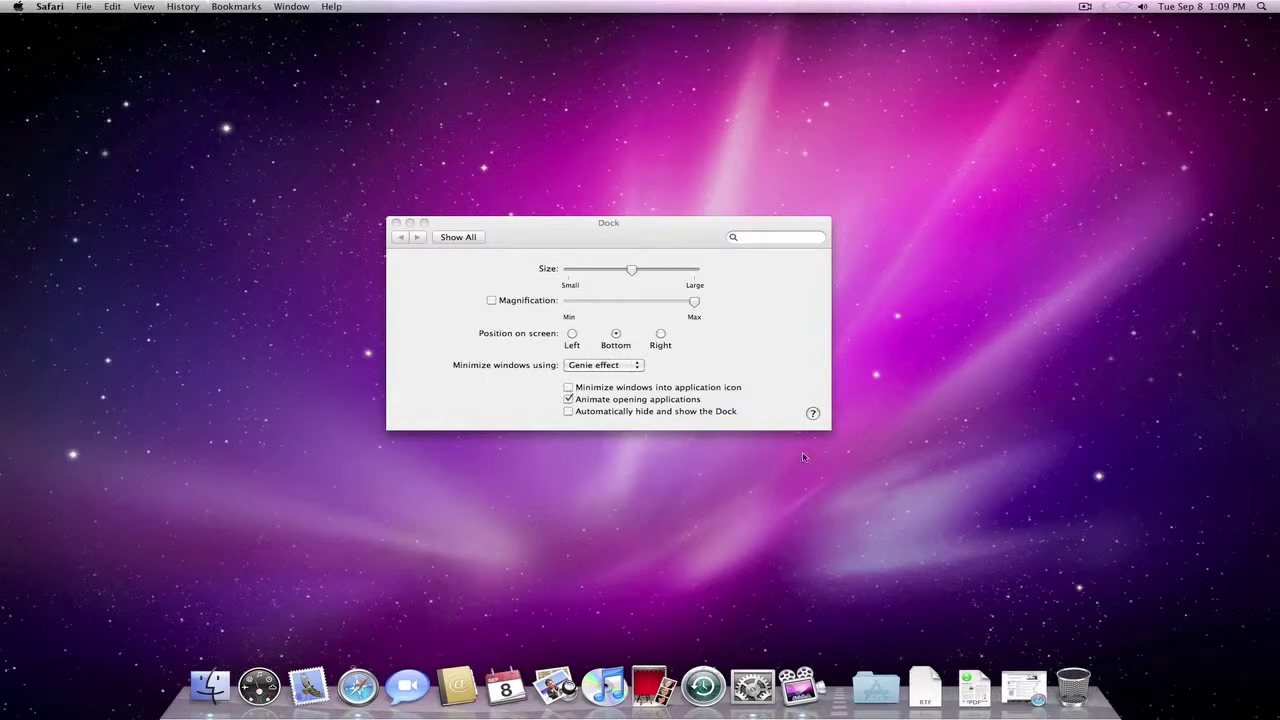
{"action": "left_click", "coordinate": [1024, 680]}
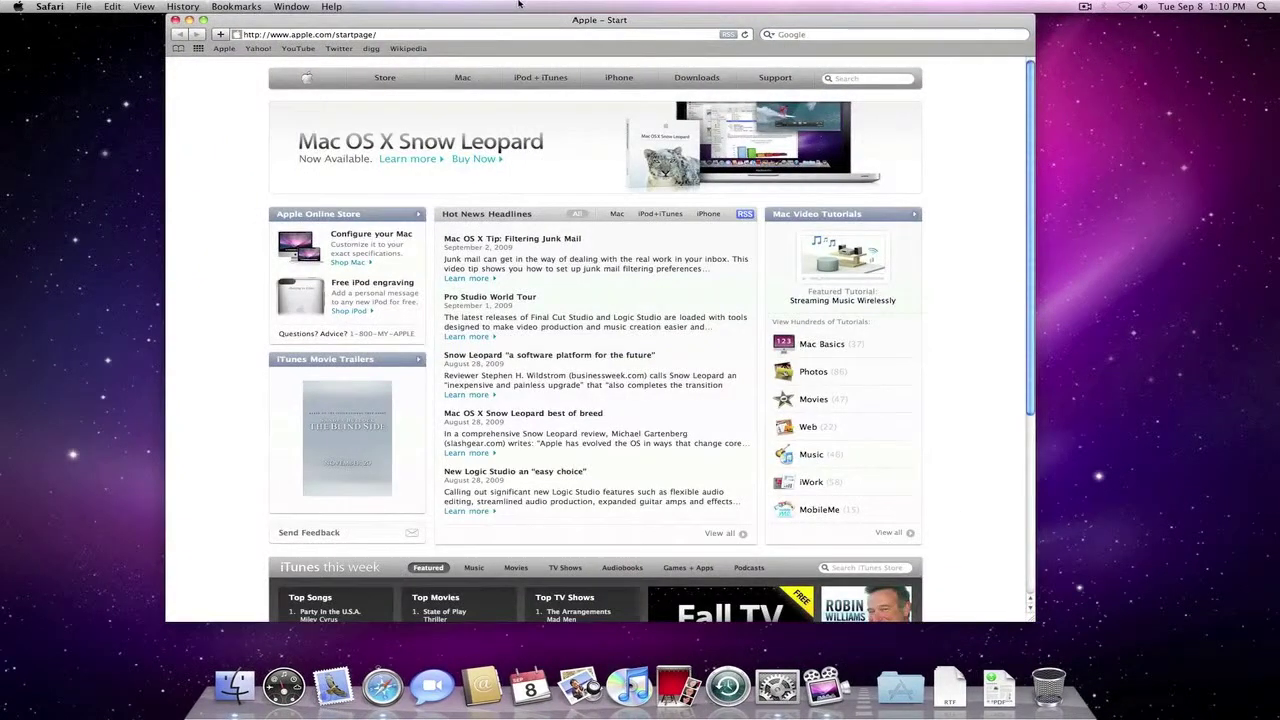
{"action": "left_click_drag", "start_coordinate": [509, 22], "coordinate": [224, 22]}
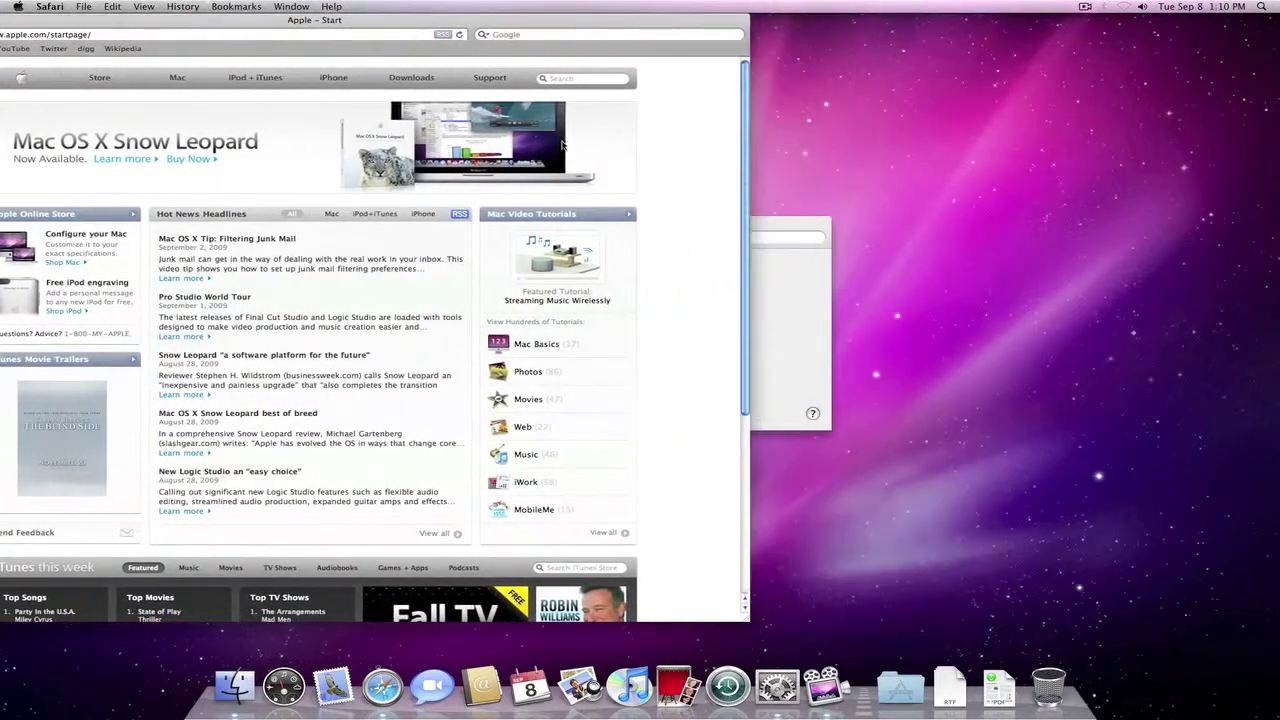
Place the Dock preferences window at the upper right, with Safari back in front
{"action": "left_click", "coordinate": [755, 228]}
{"action": "left_click_drag", "start_coordinate": [620, 228], "coordinate": [1006, 92]}
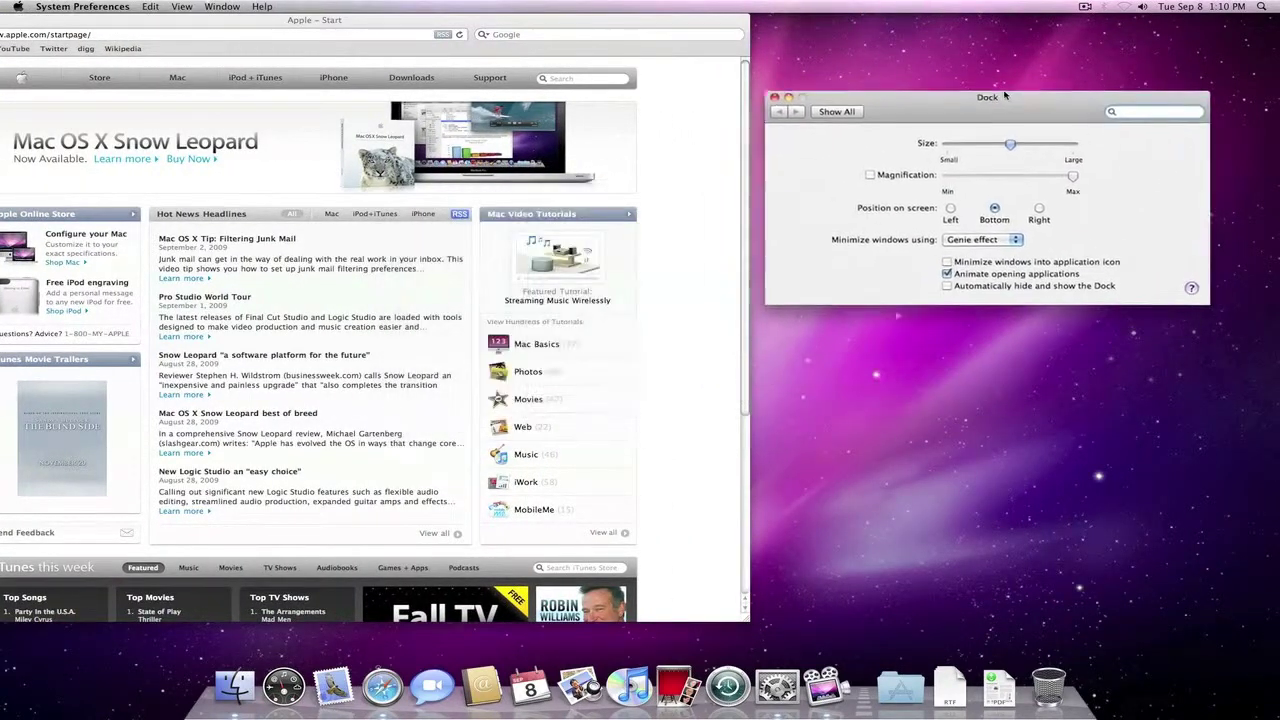
{"action": "left_click_drag", "start_coordinate": [555, 18], "coordinate": [640, 20]}
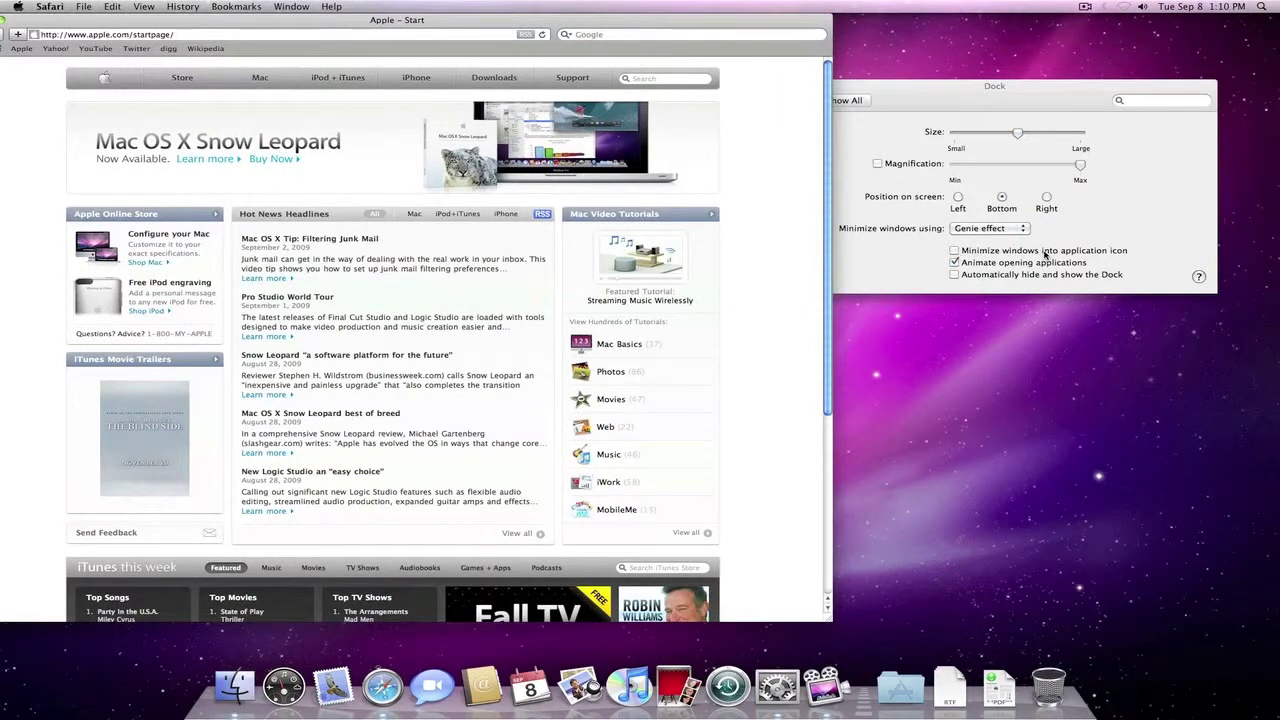
Turn on 'Minimize windows into application icon' and test it by minimizing and restoring Safari
{"action": "left_click", "coordinate": [954, 251]}
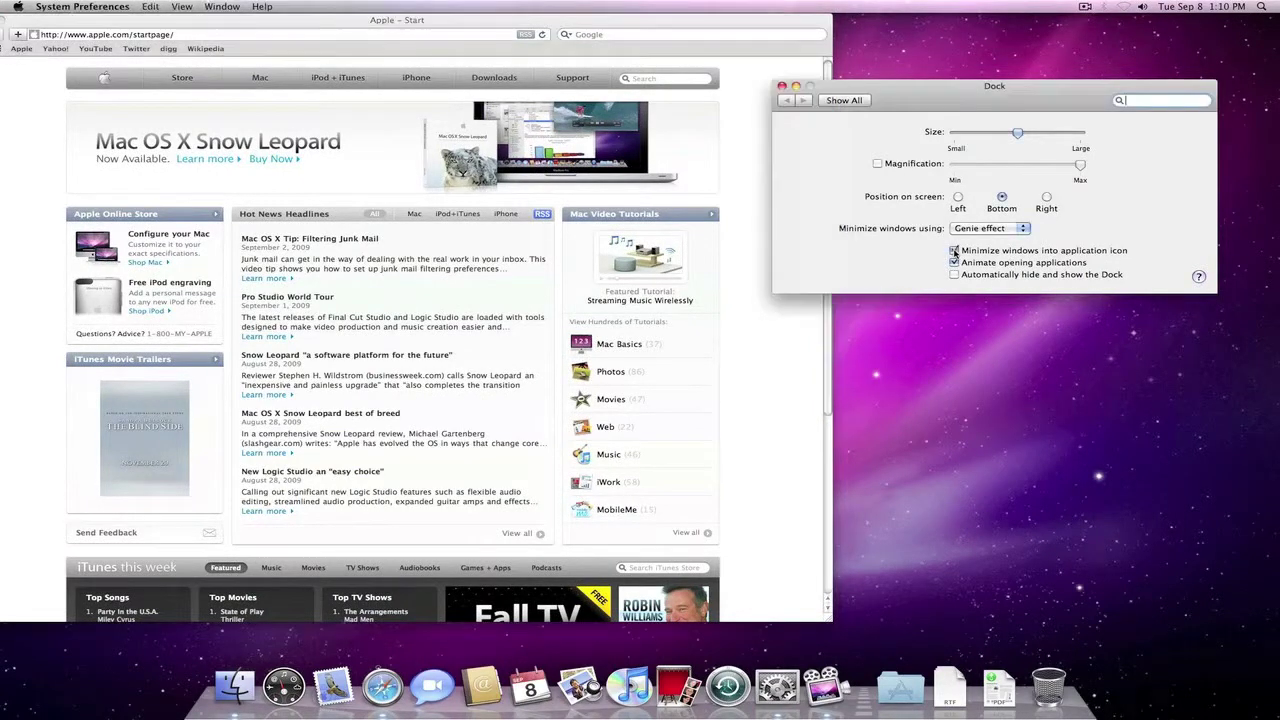
{"action": "left_click", "coordinate": [278, 31]}
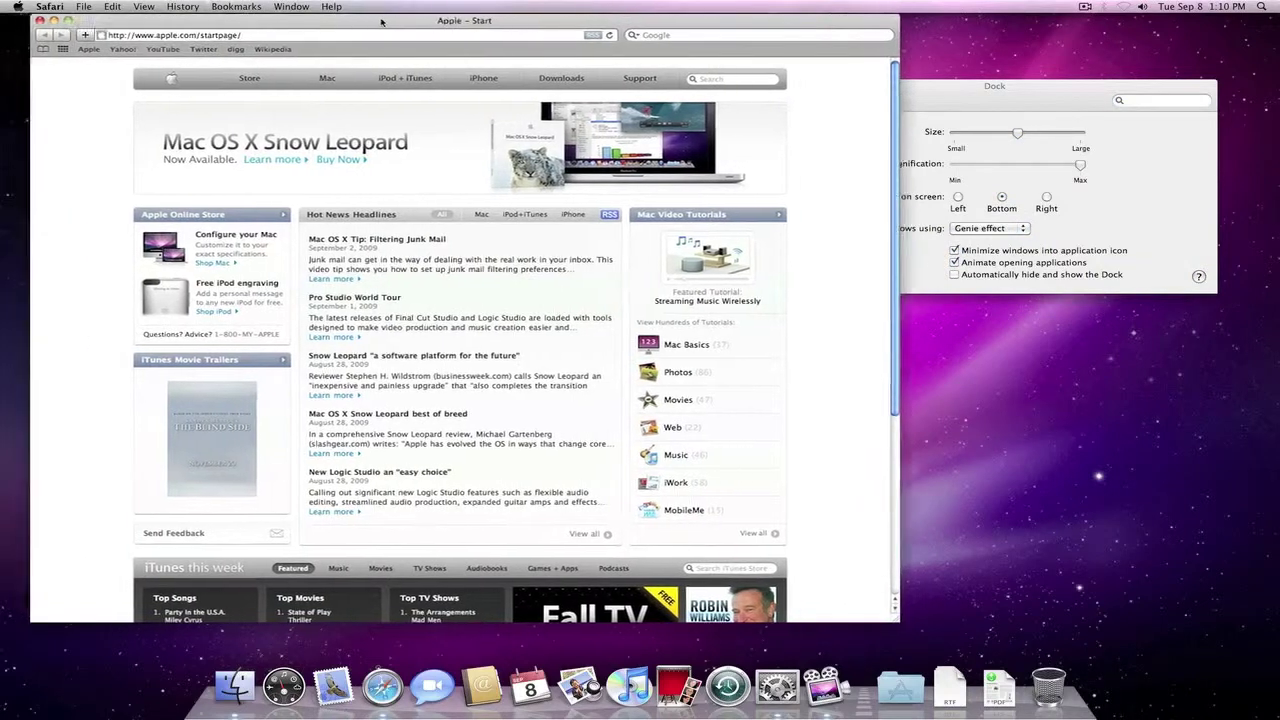
{"action": "left_click", "coordinate": [30, 19]}
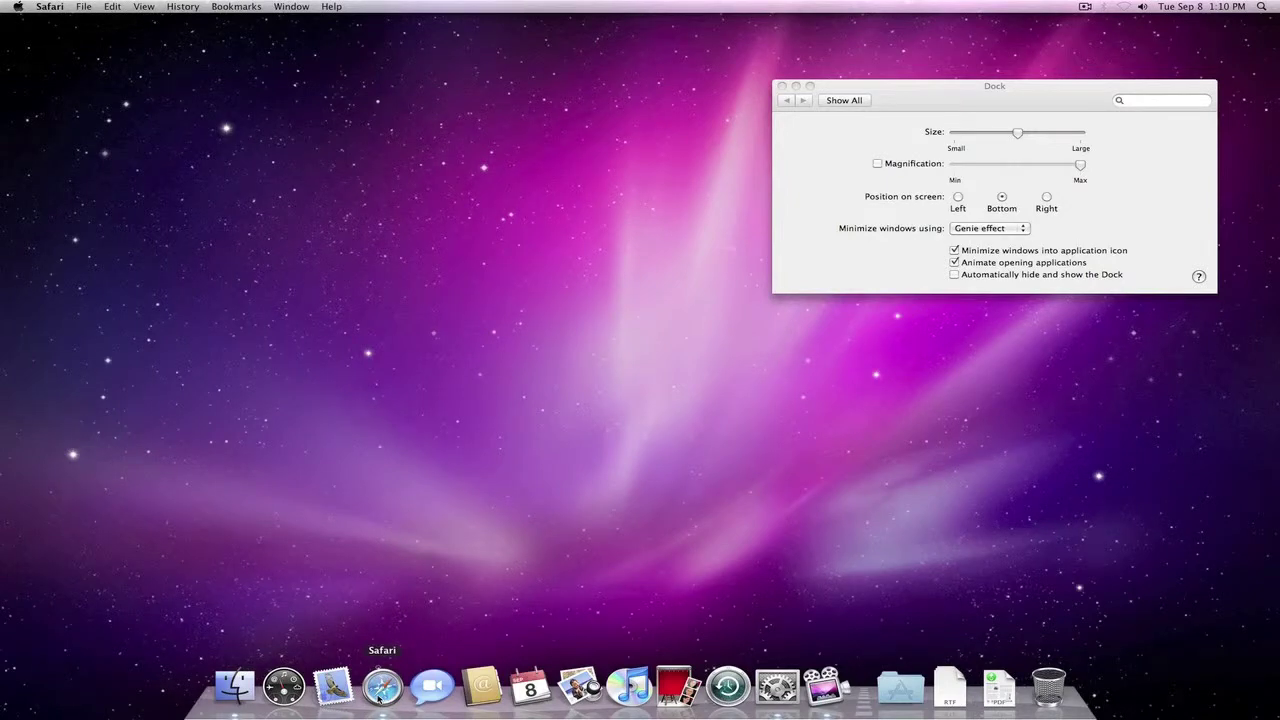
{"action": "left_click", "coordinate": [383, 689]}
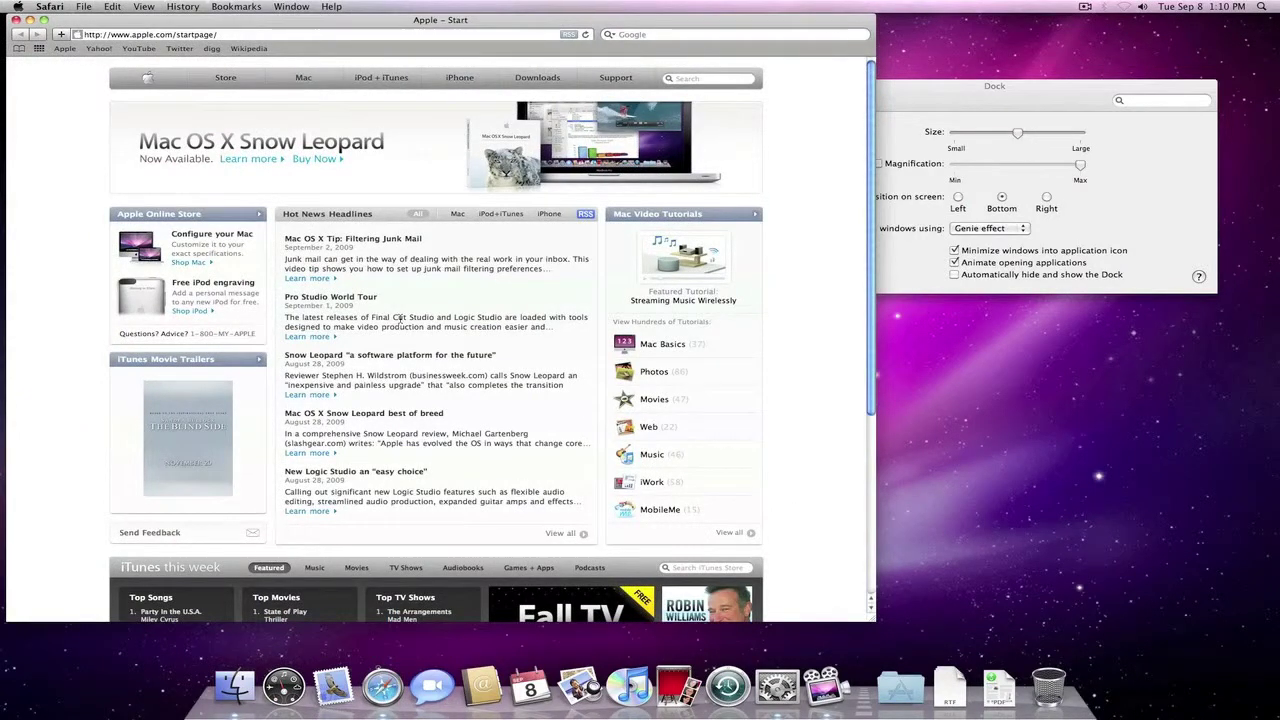
Open the digg bookmark, then minimize and restore that window from Safari's icon
{"action": "left_click", "coordinate": [214, 50]}
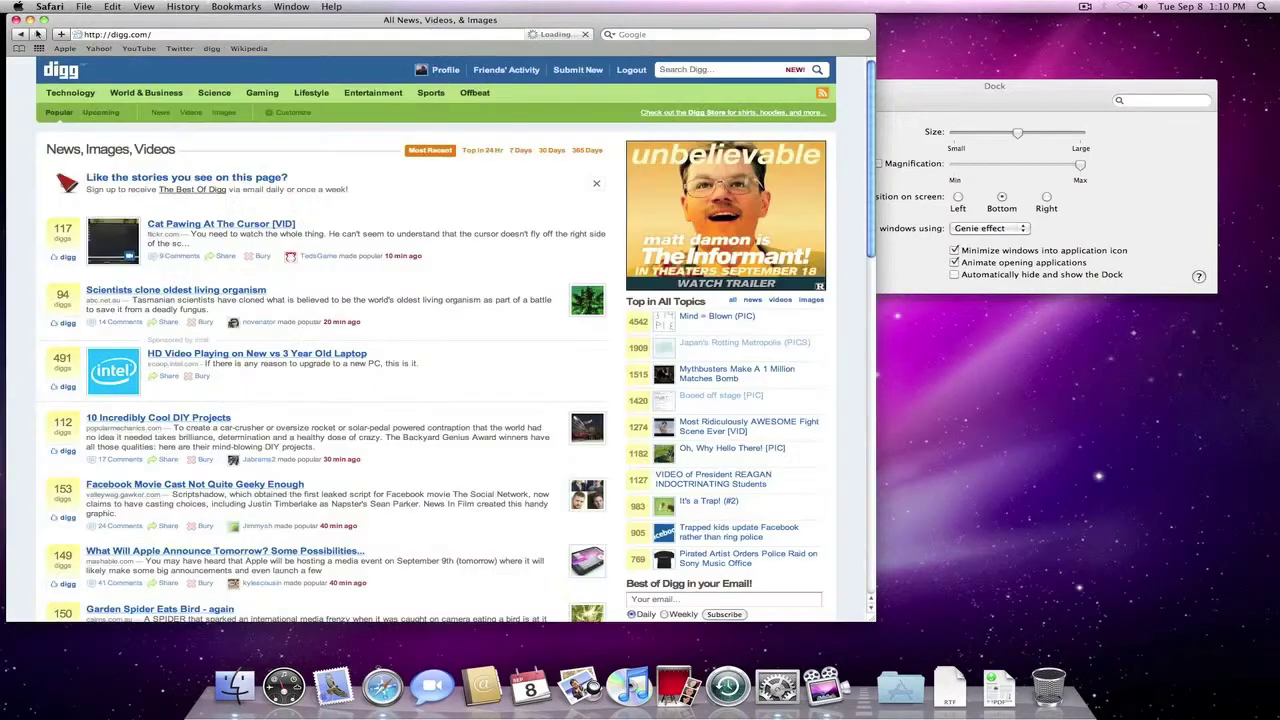
{"action": "left_click", "coordinate": [29, 20]}
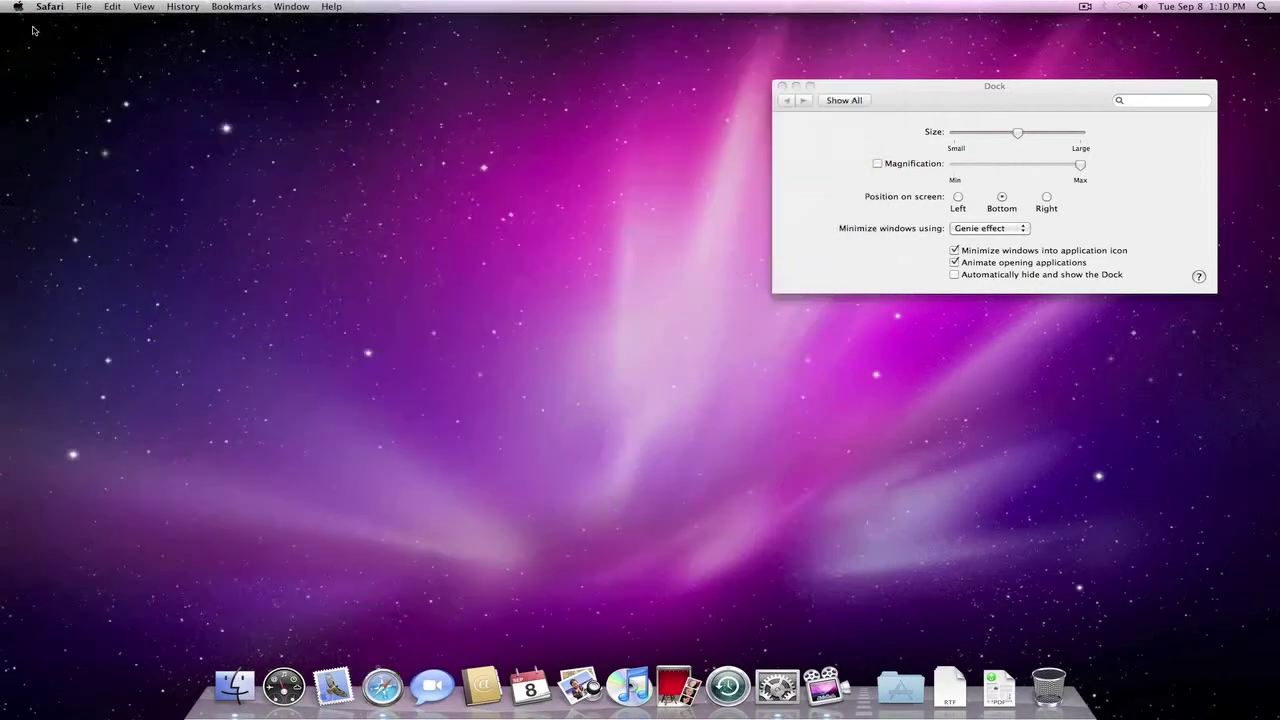
{"action": "left_click", "coordinate": [383, 686]}
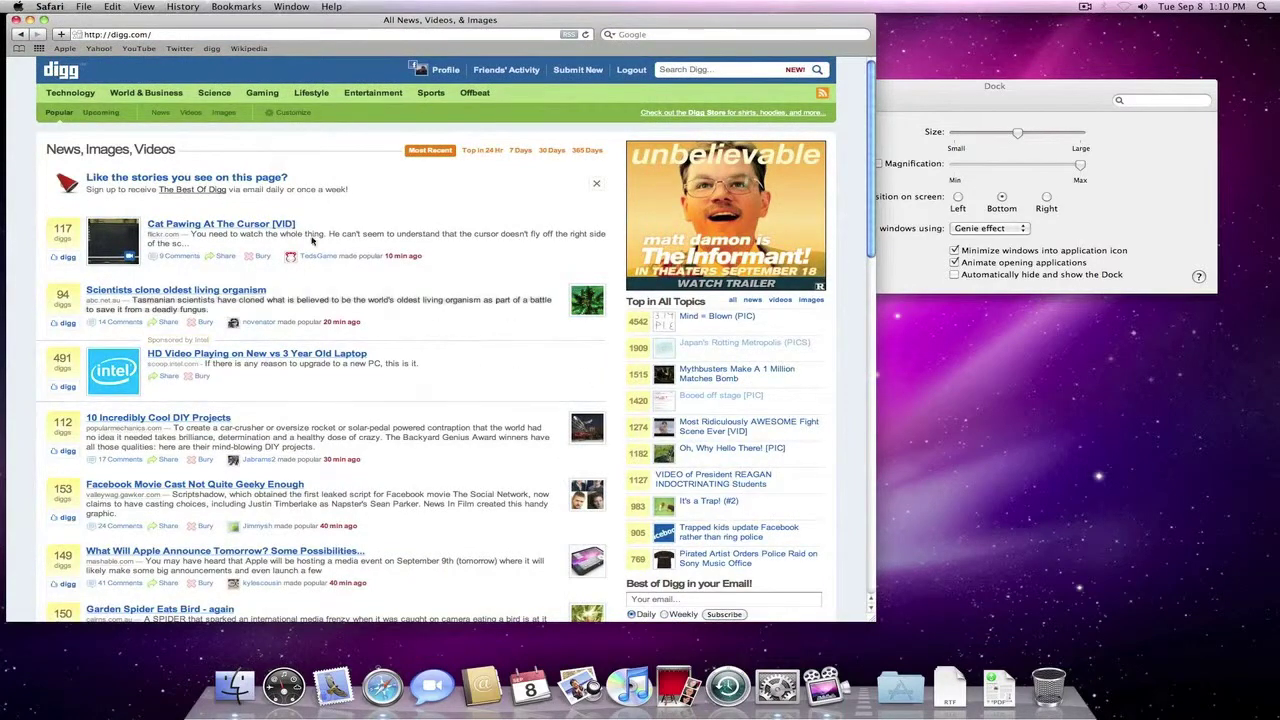
Open four more Safari windows via File > New Window, minimize the front one, and show all windows
{"action": "left_click", "coordinate": [88, 7]}
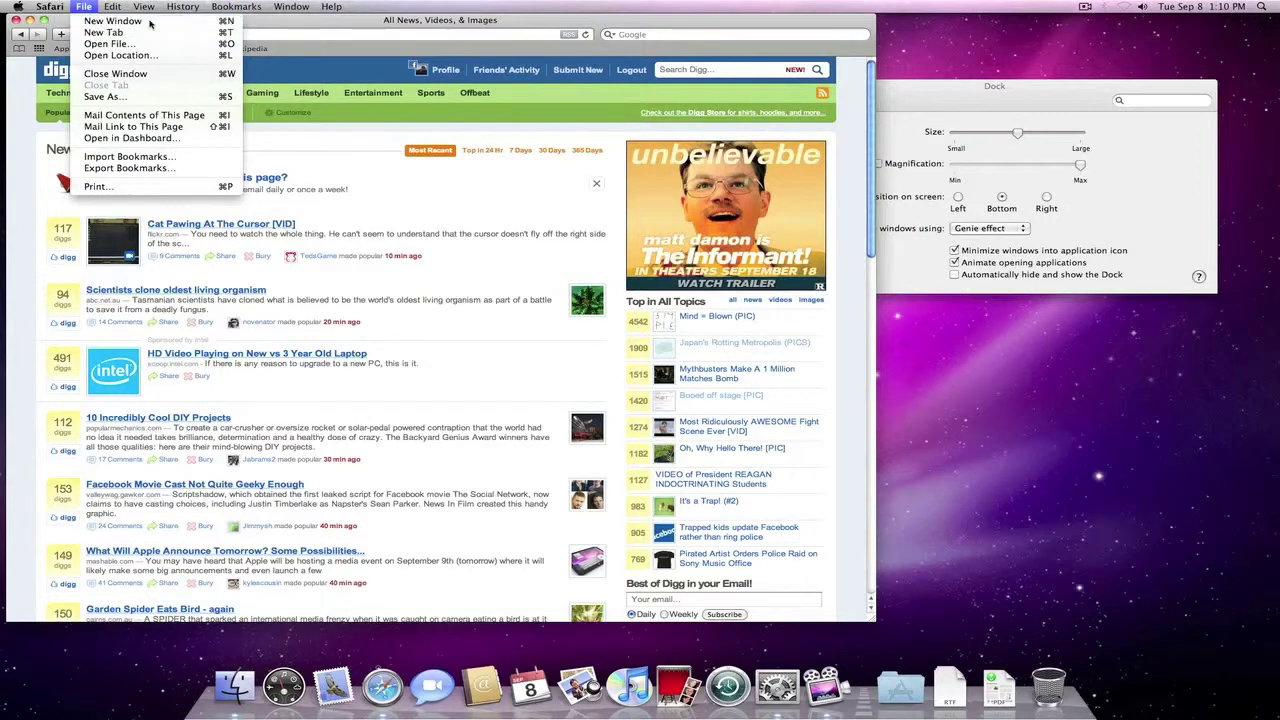
{"action": "left_click", "coordinate": [105, 21]}
{"action": "left_click", "coordinate": [84, 7]}
{"action": "left_click", "coordinate": [100, 22]}
{"action": "left_click", "coordinate": [84, 7]}
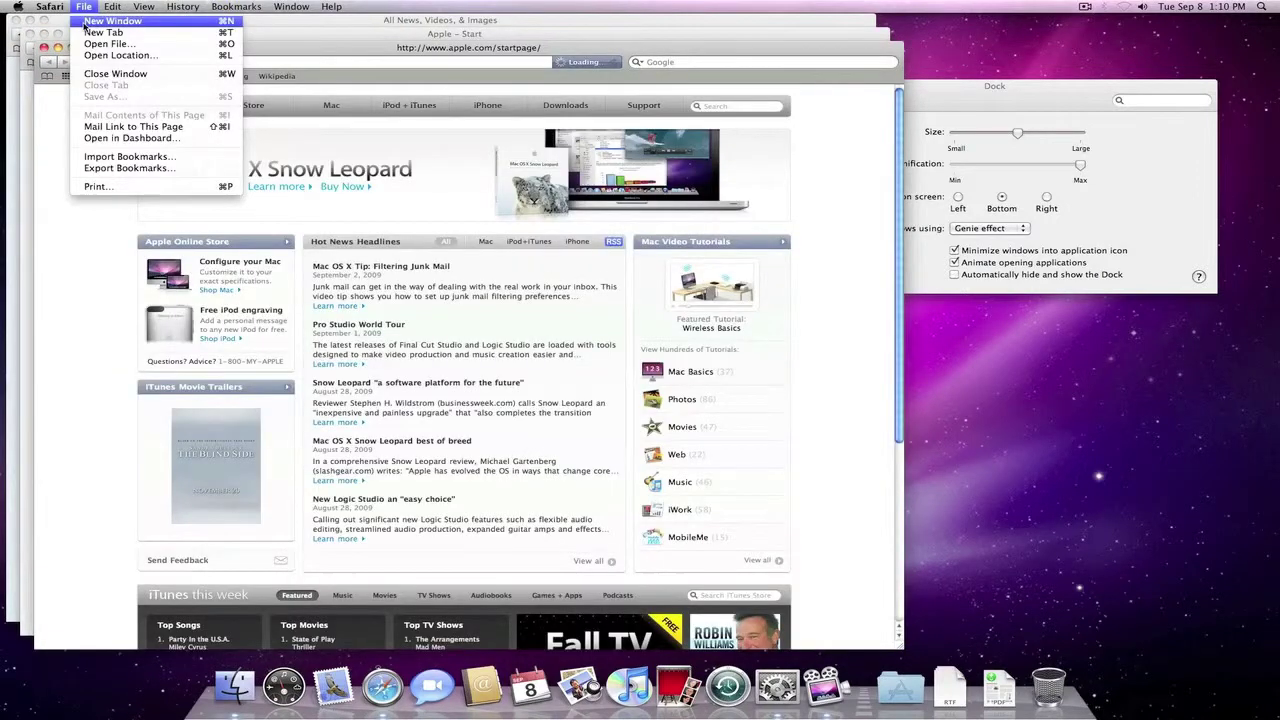
{"action": "left_click", "coordinate": [95, 21]}
{"action": "left_click", "coordinate": [84, 7]}
{"action": "left_click", "coordinate": [88, 22]}
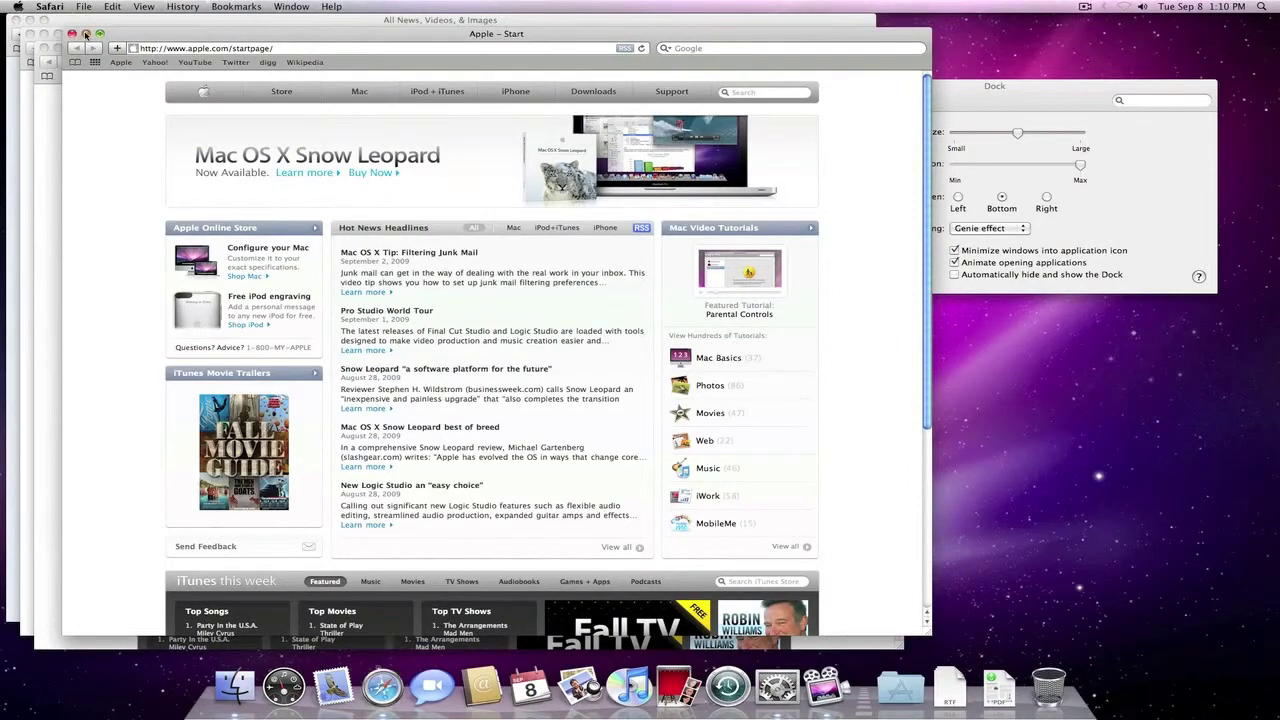
{"action": "left_click", "coordinate": [86, 34]}
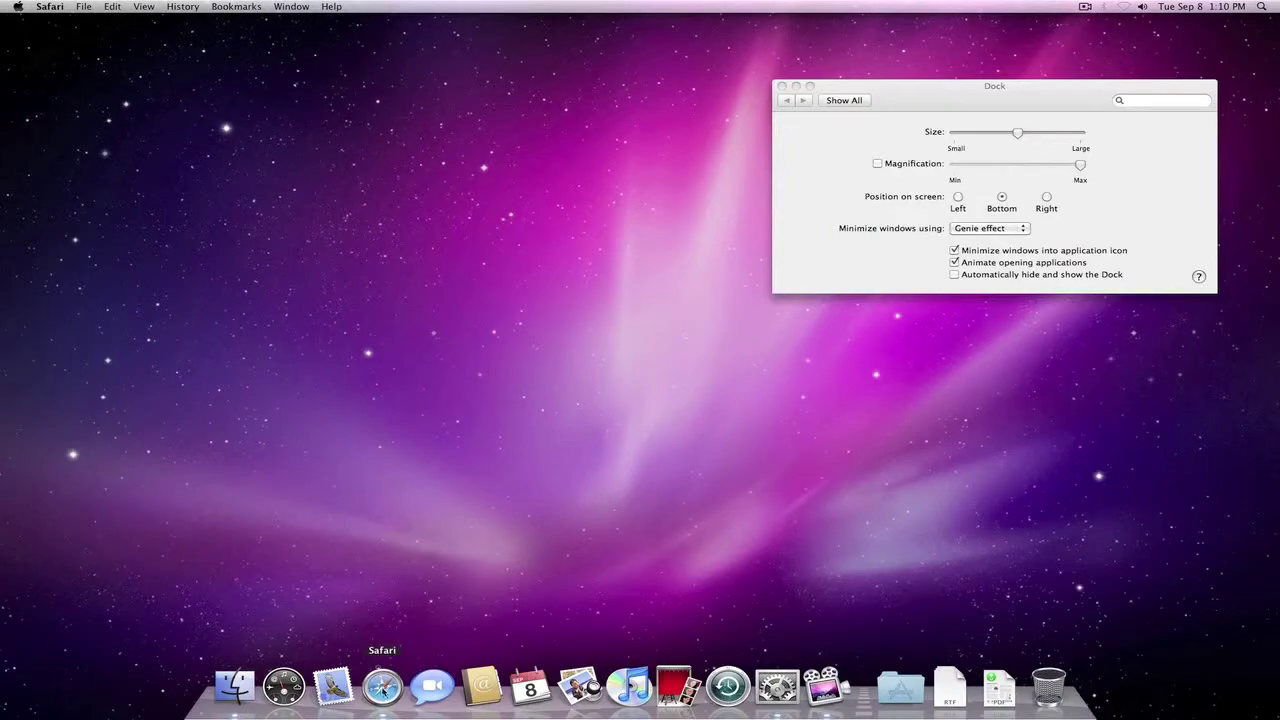
{"action": "left_click", "coordinate": [382, 688]}
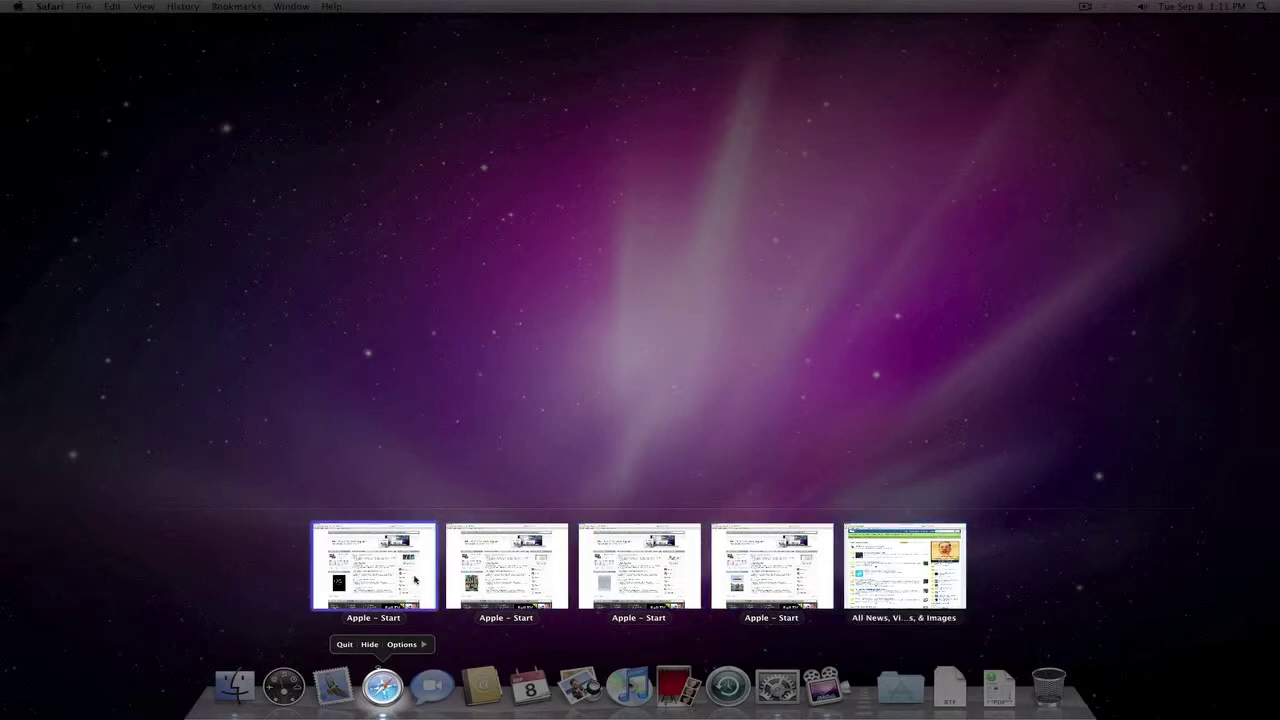
{"action": "left_click", "coordinate": [788, 563]}
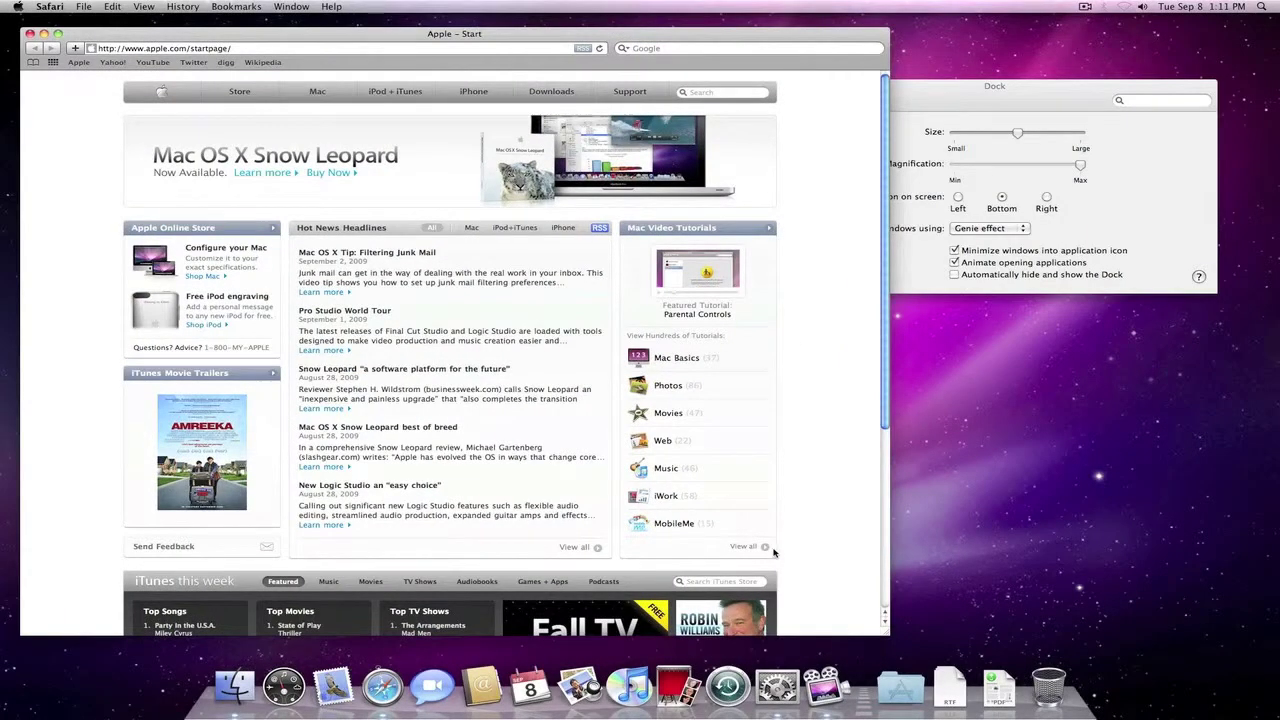
{"action": "left_click", "coordinate": [43, 35]}
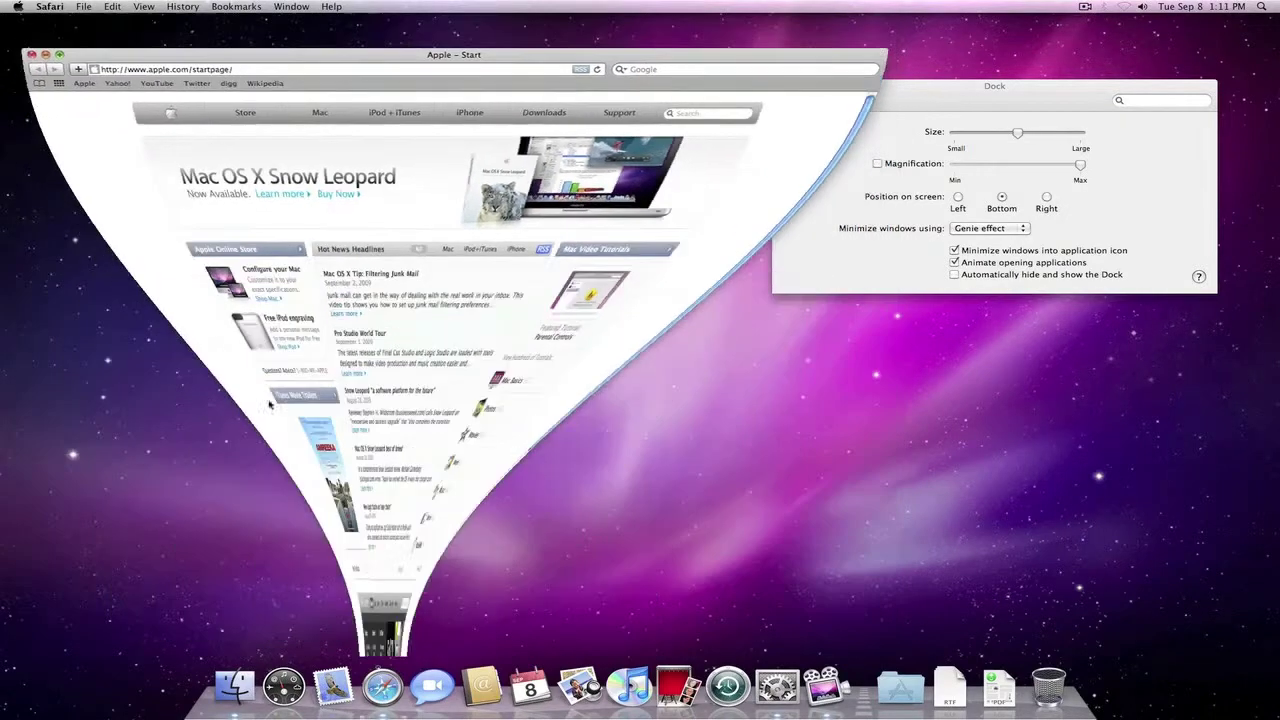
{"action": "left_click", "coordinate": [382, 686]}
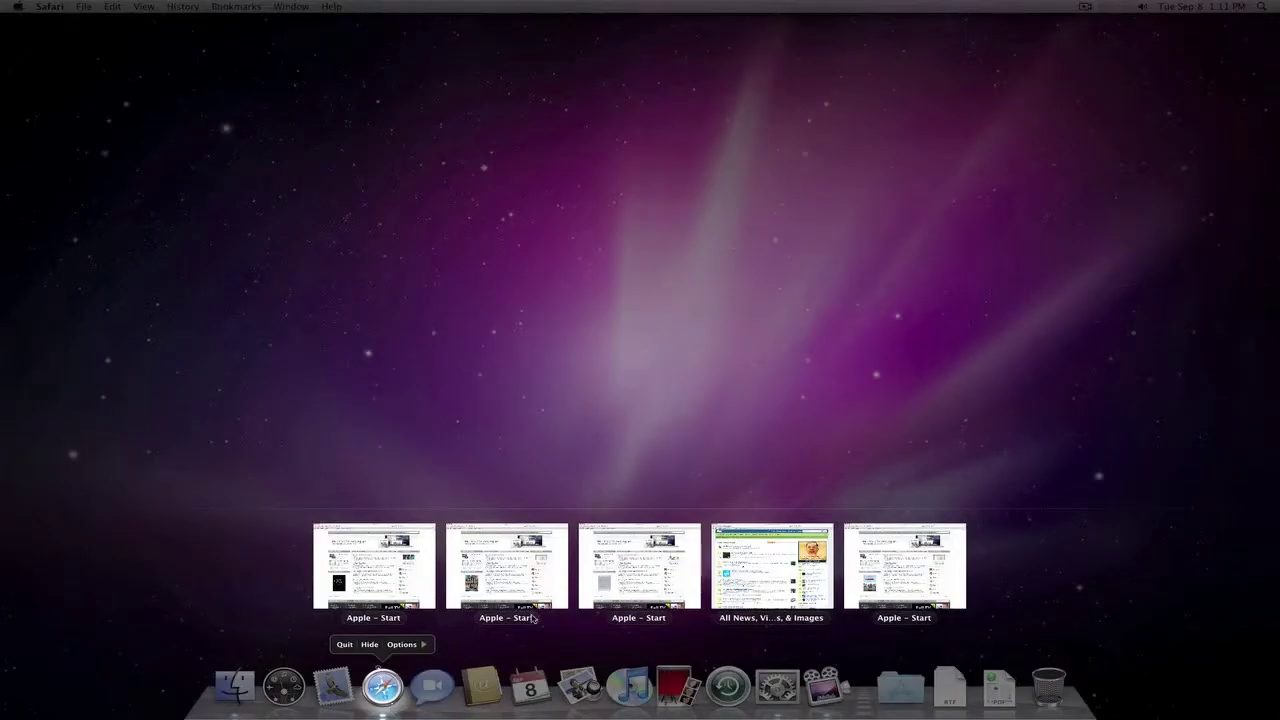
{"action": "left_click", "coordinate": [771, 565]}
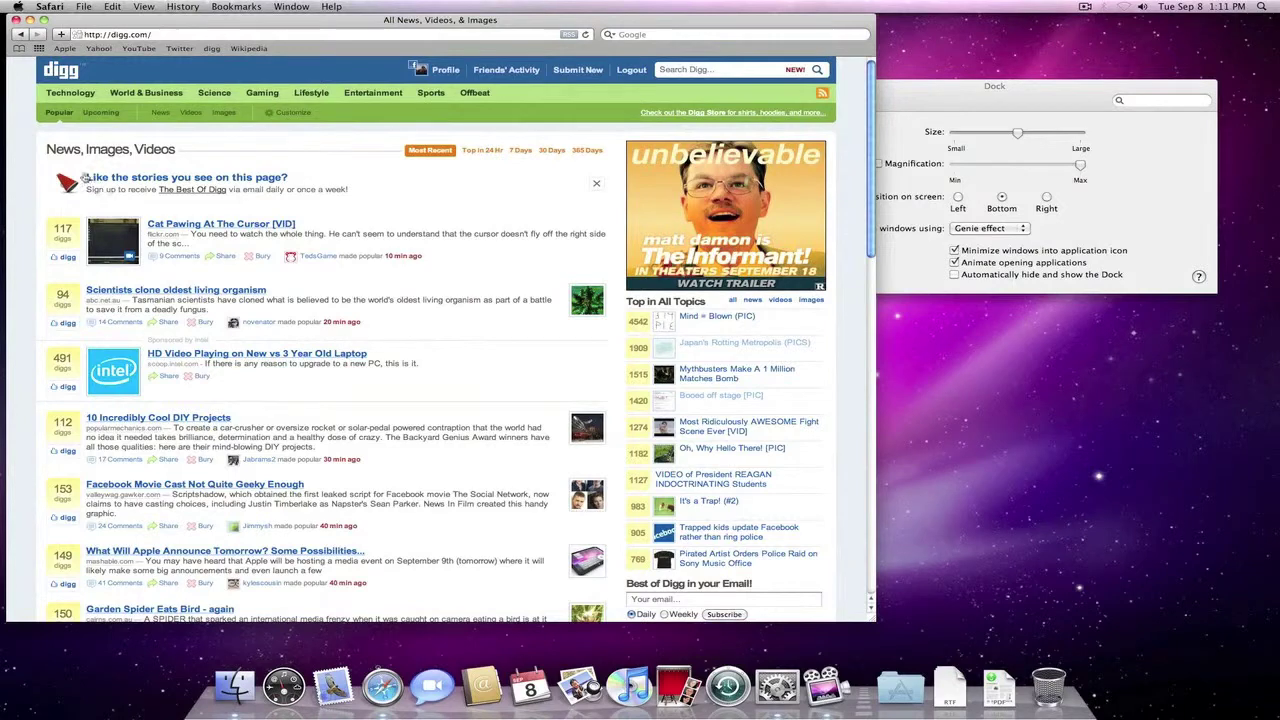
{"action": "left_click", "coordinate": [16, 20]}
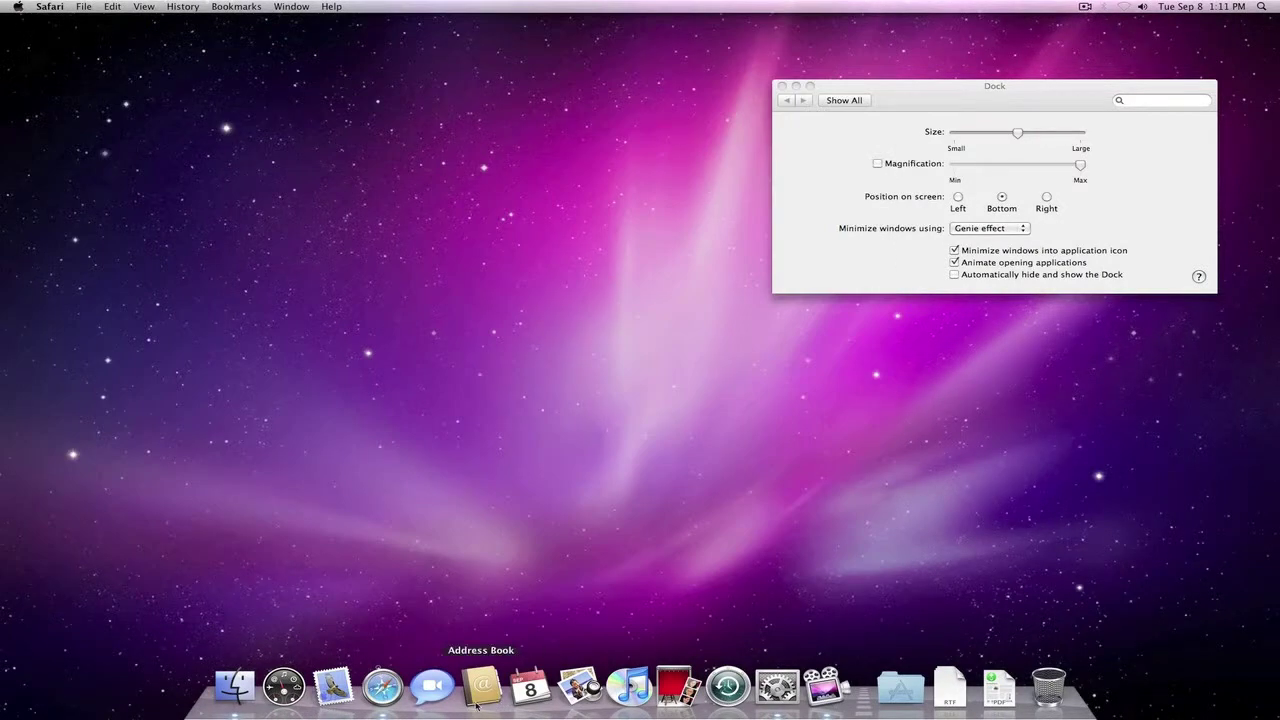
Quit Safari from its Dock menu and uncheck 'Minimize windows into application icon'
{"action": "right_click", "coordinate": [375, 686]}
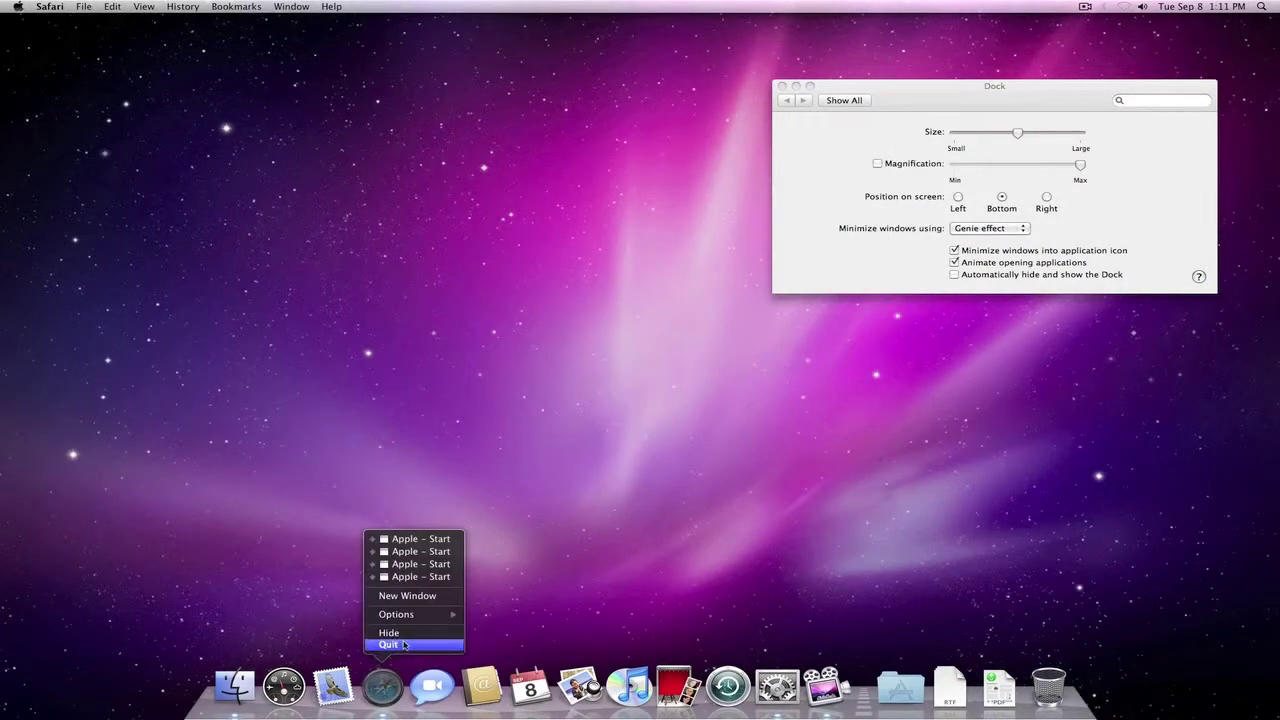
{"action": "left_click", "coordinate": [390, 645]}
{"action": "left_click", "coordinate": [738, 237]}
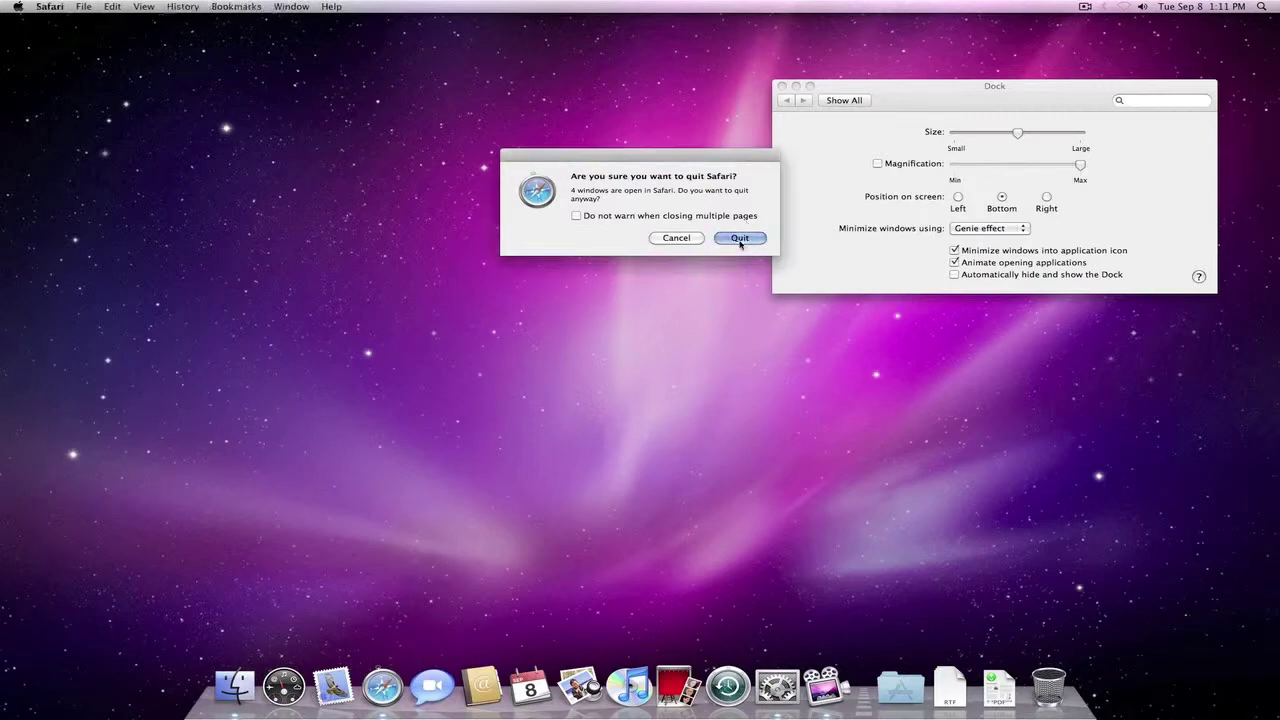
{"action": "left_click", "coordinate": [955, 251]}
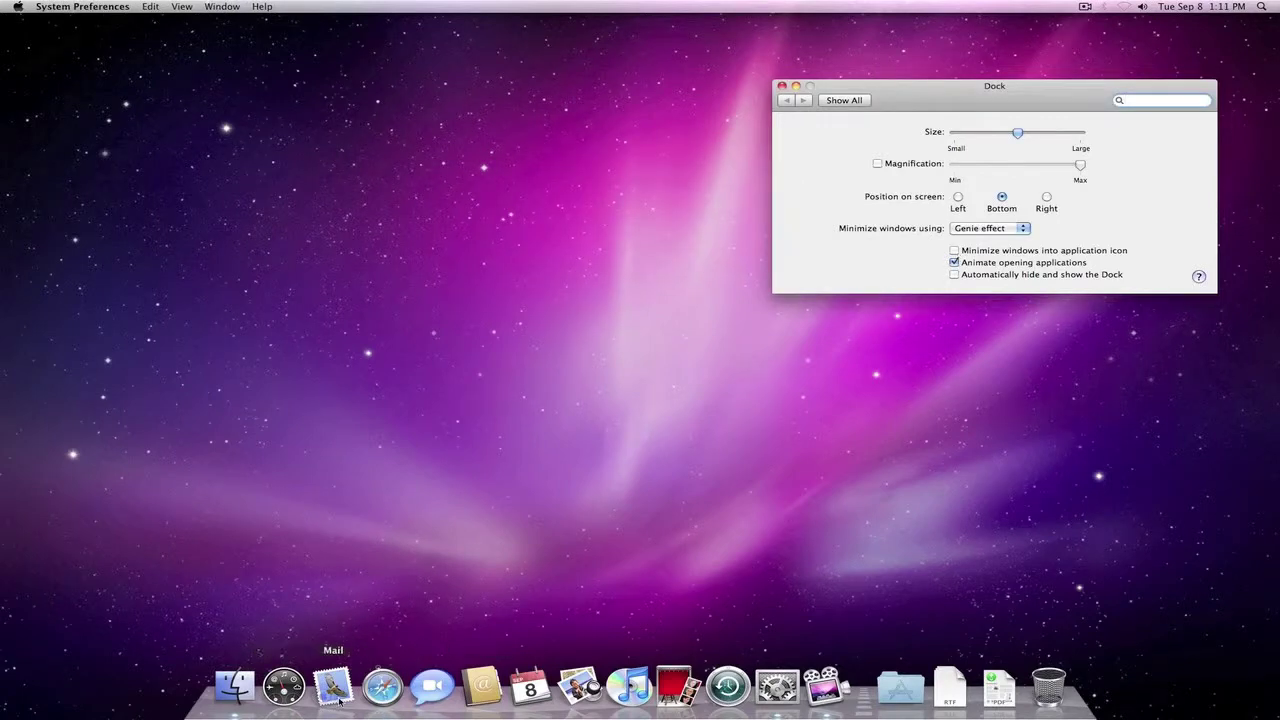
Relaunch Safari and open four new windows via File > New Window
{"action": "left_click", "coordinate": [382, 686]}
{"action": "left_click", "coordinate": [84, 7]}
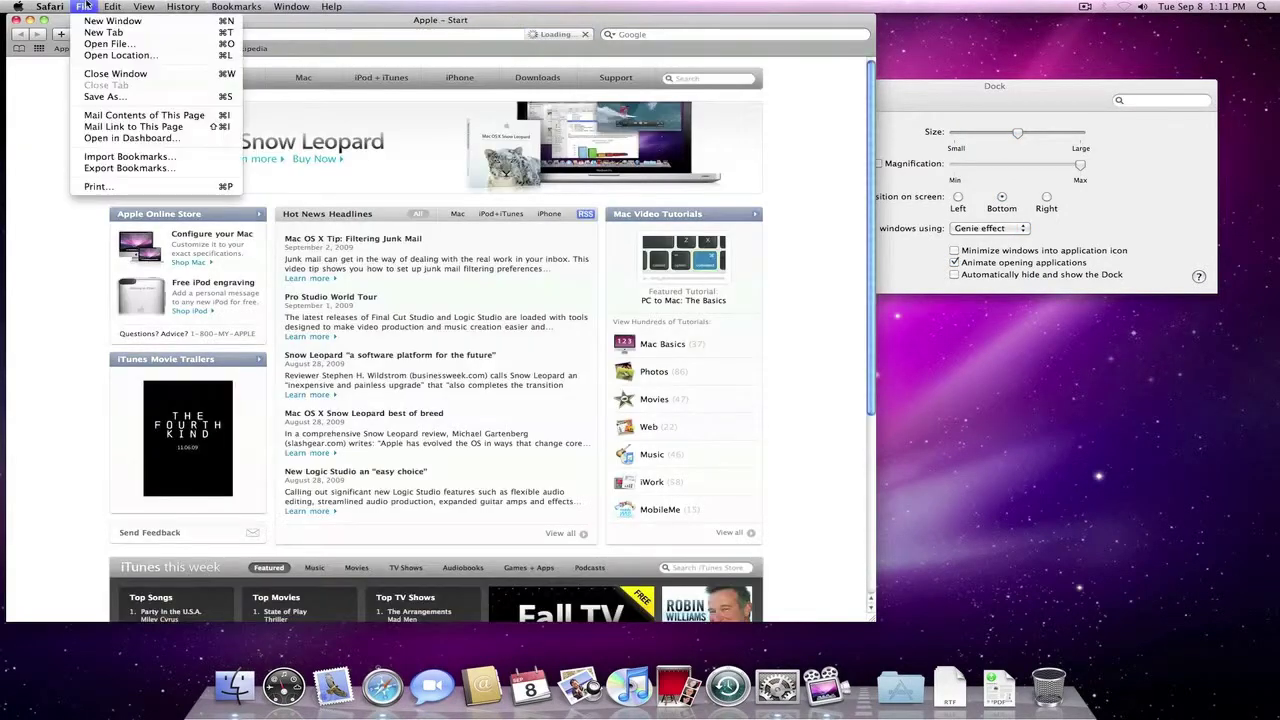
{"action": "left_click", "coordinate": [112, 21]}
{"action": "left_click", "coordinate": [84, 7]}
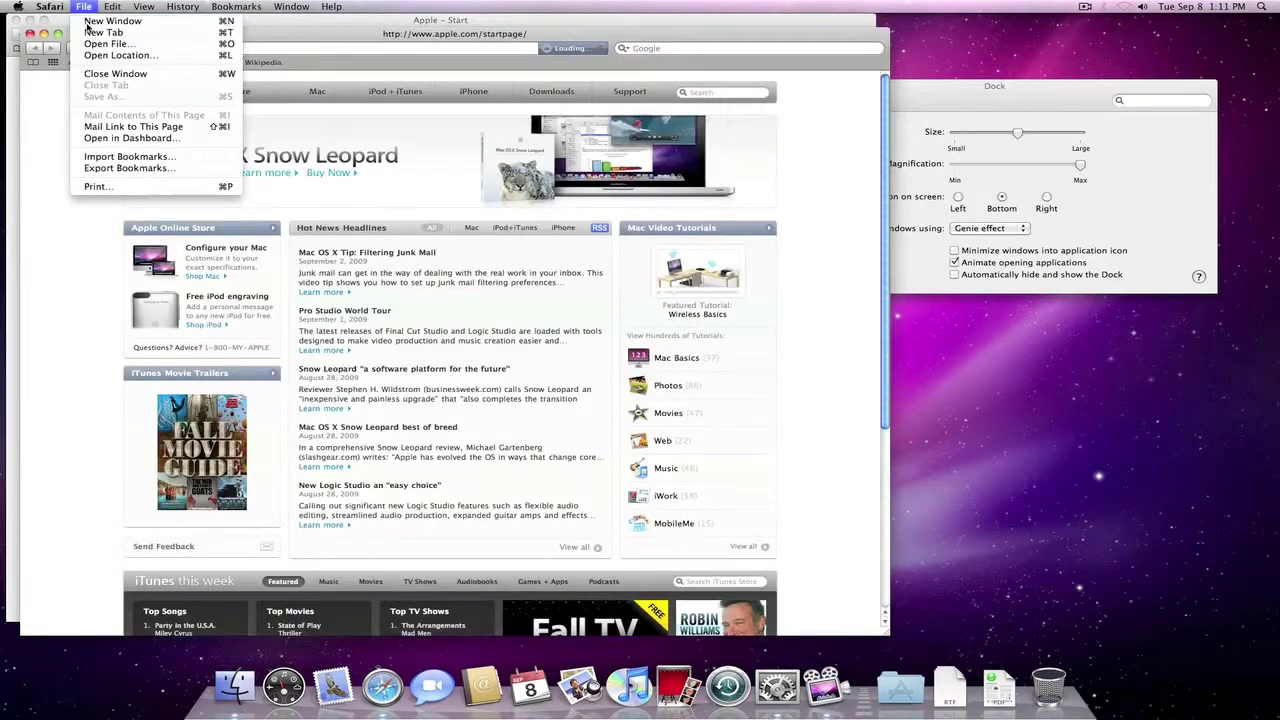
{"action": "left_click", "coordinate": [112, 21]}
{"action": "left_click", "coordinate": [84, 7]}
{"action": "left_click", "coordinate": [112, 21]}
{"action": "left_click", "coordinate": [84, 7]}
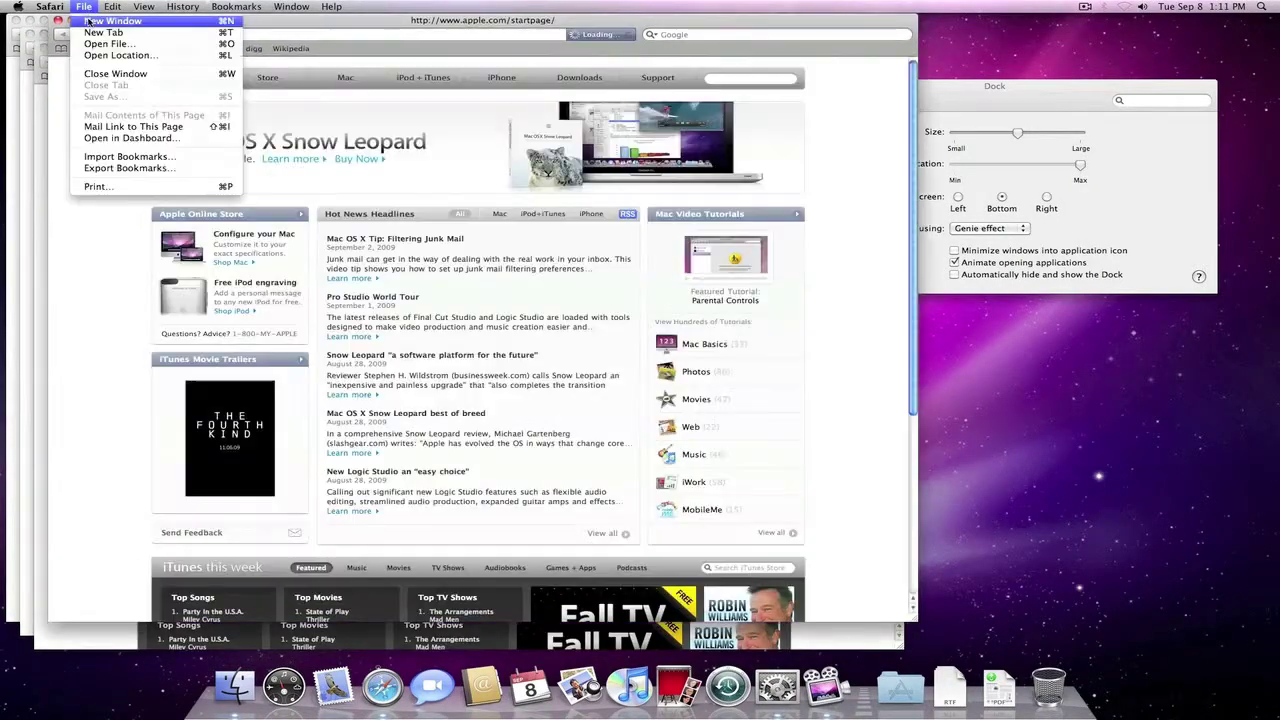
{"action": "left_click", "coordinate": [112, 21]}
Minimize the four Safari windows one after another into separate Dock thumbnails
{"action": "left_click", "coordinate": [85, 33]}
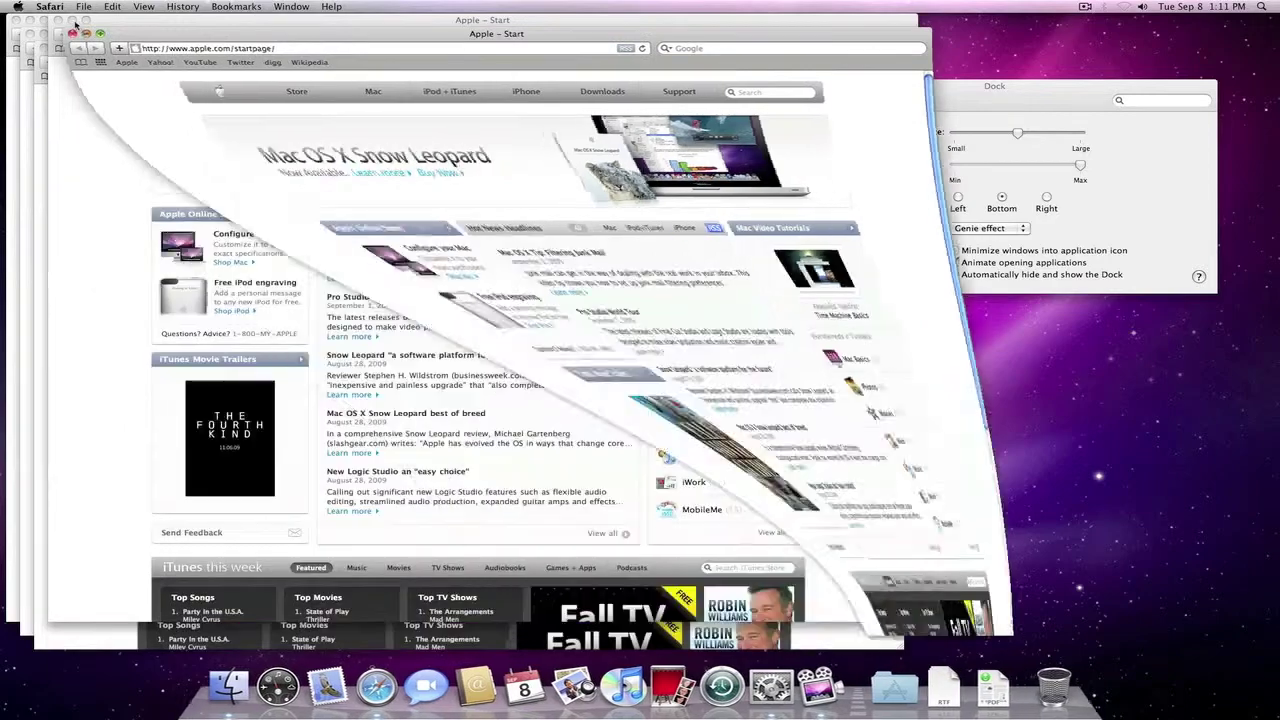
{"action": "left_click", "coordinate": [57, 47]}
{"action": "left_click", "coordinate": [43, 33]}
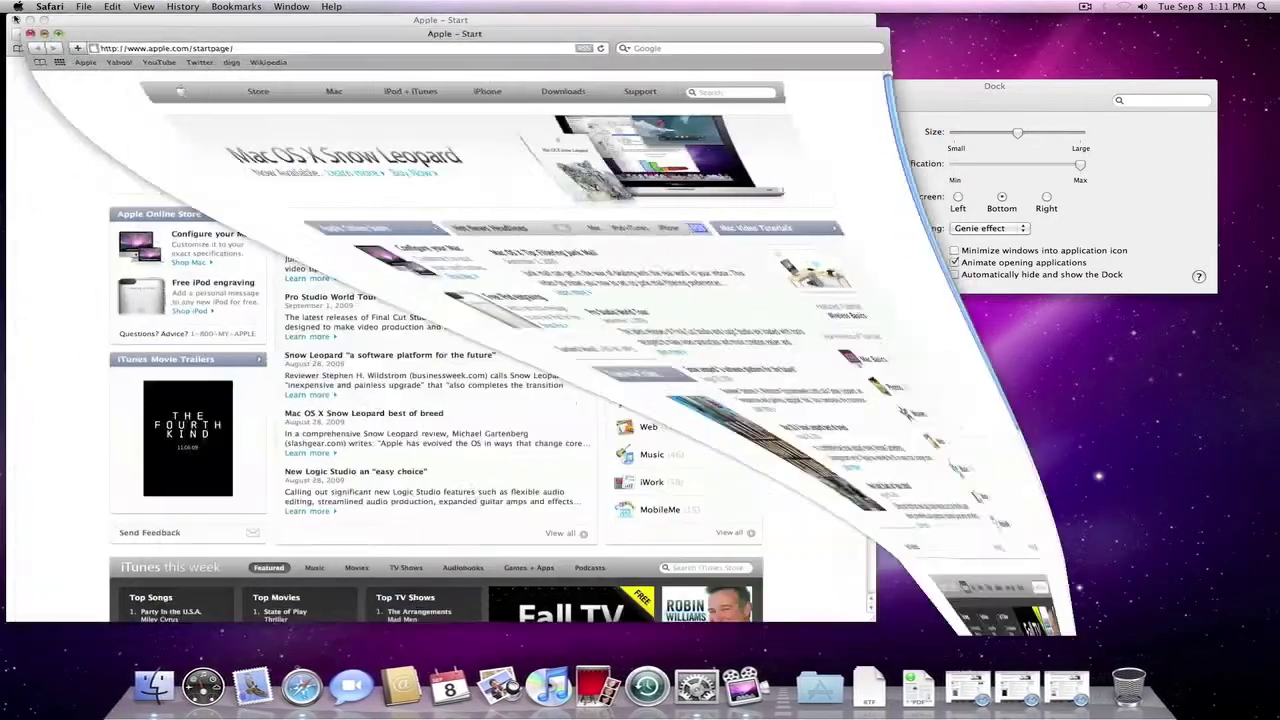
{"action": "left_click", "coordinate": [30, 20]}
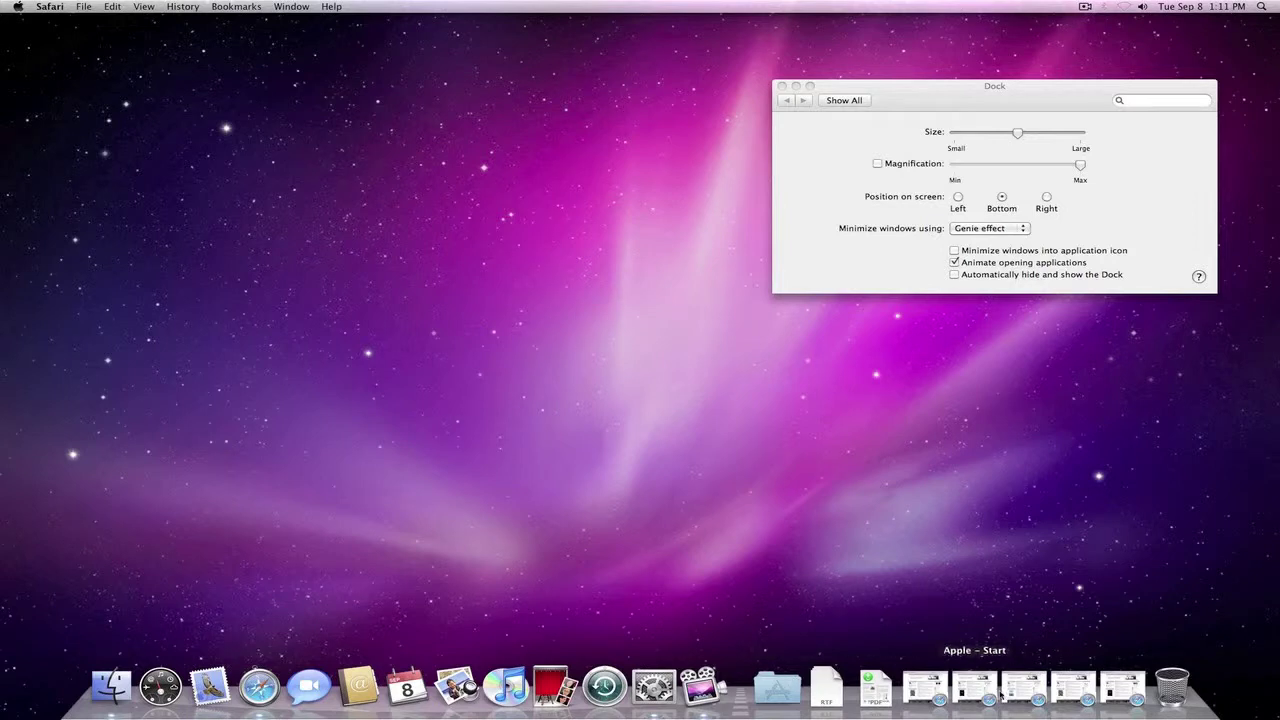
Quit Safari from its Dock menu and move the Dock preferences window to the screen centre
{"action": "right_click", "coordinate": [281, 681]}
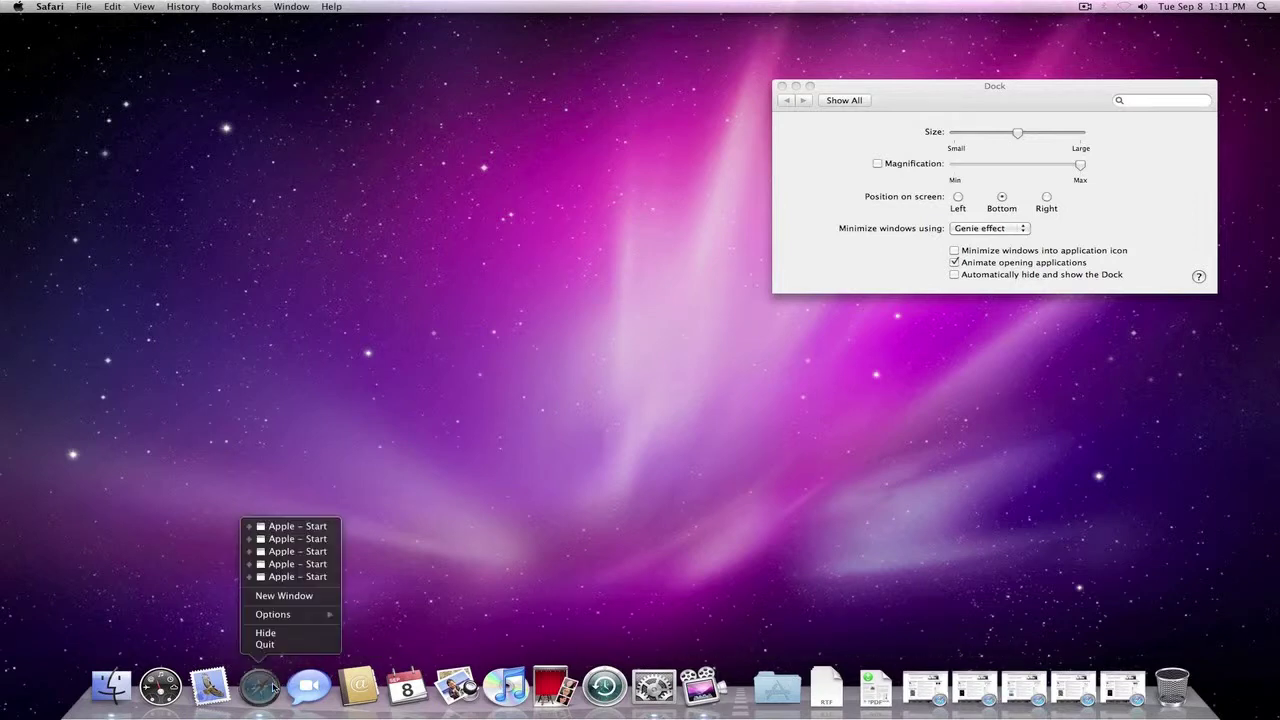
{"action": "left_click", "coordinate": [283, 645]}
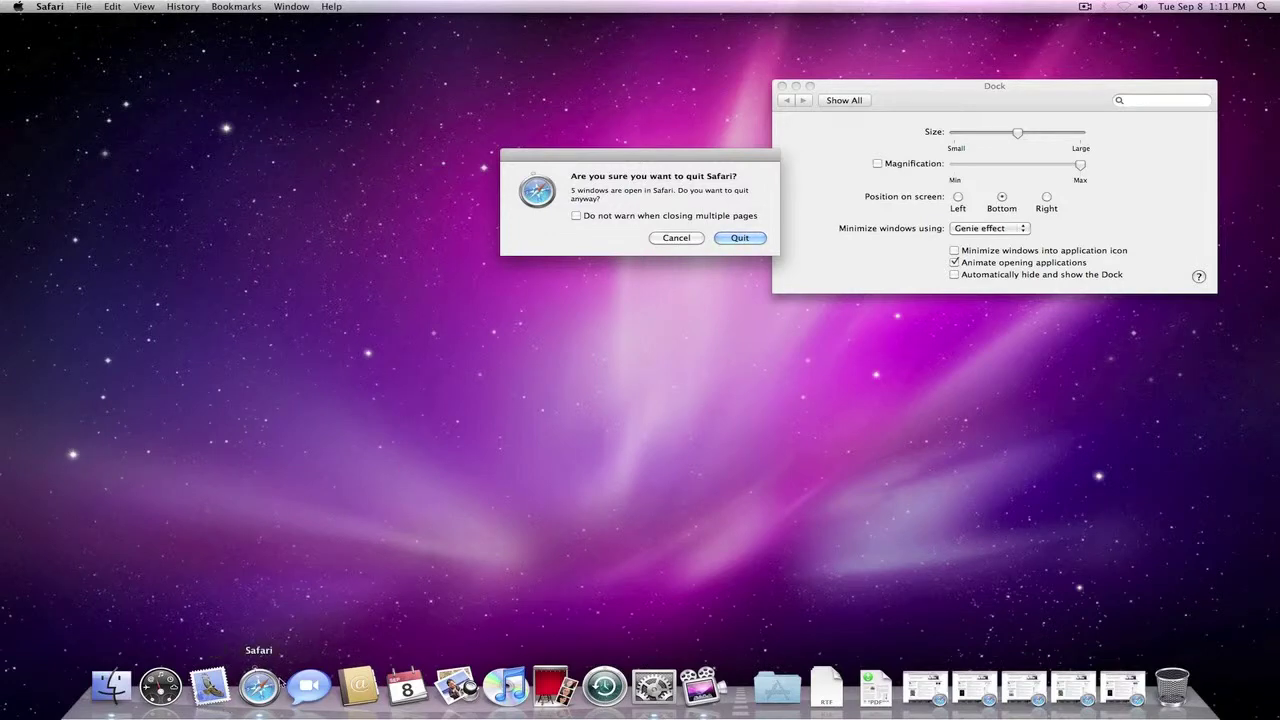
{"action": "left_click", "coordinate": [739, 240]}
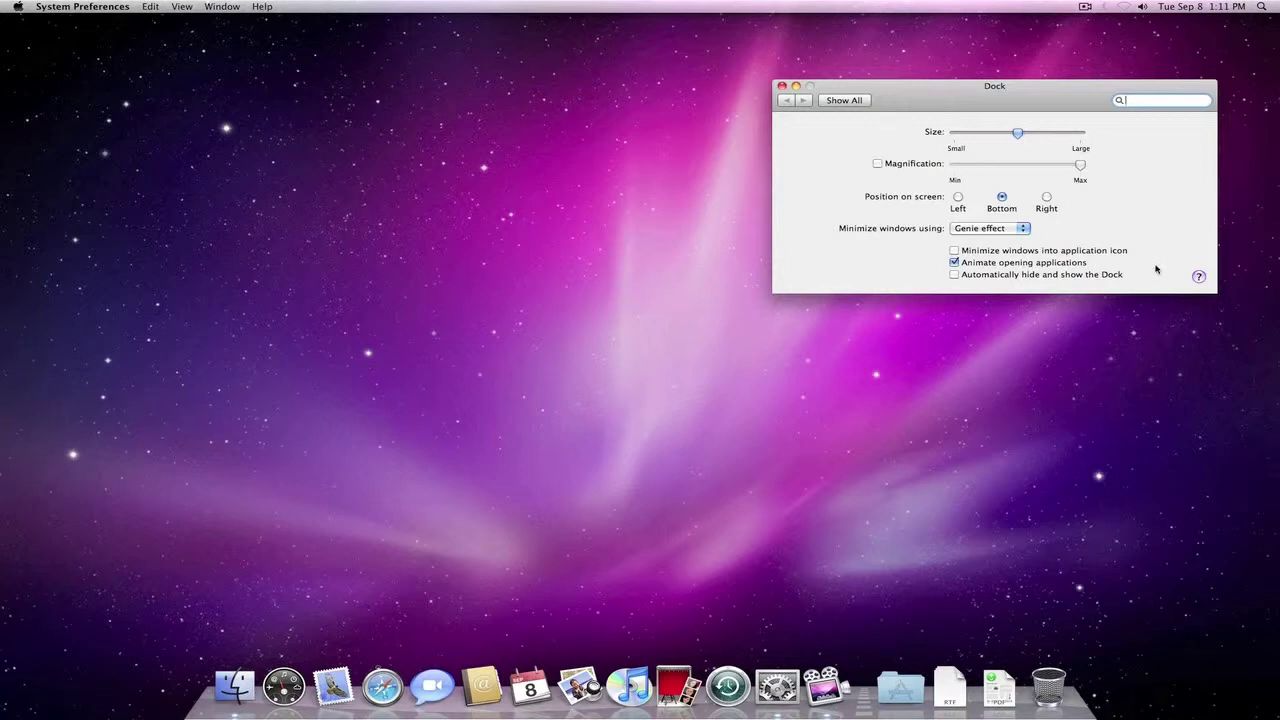
{"action": "left_click_drag", "start_coordinate": [1037, 95], "coordinate": [633, 194]}
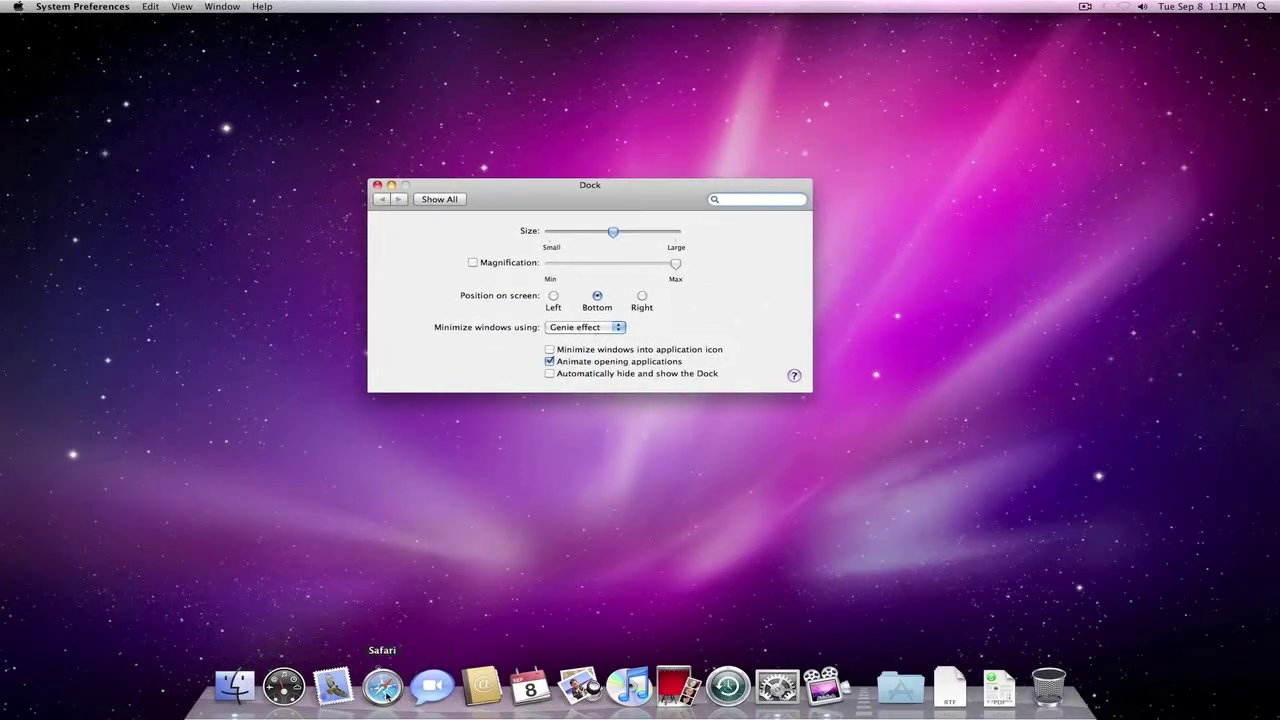
Launch Safari and quit it from its menu, twice in a row
{"action": "left_click", "coordinate": [384, 690]}
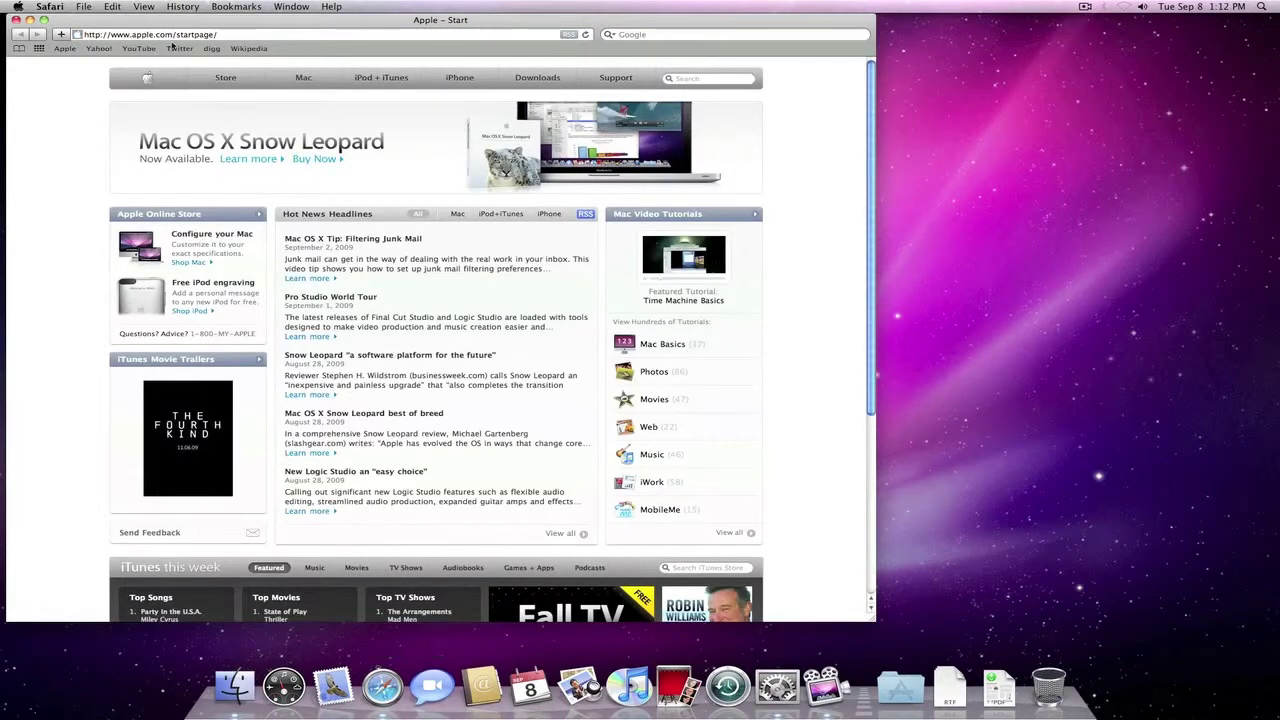
{"action": "left_click", "coordinate": [112, 6]}
{"action": "mouse_move", "coordinate": [92, 8]}
{"action": "mouse_move", "coordinate": [50, 7]}
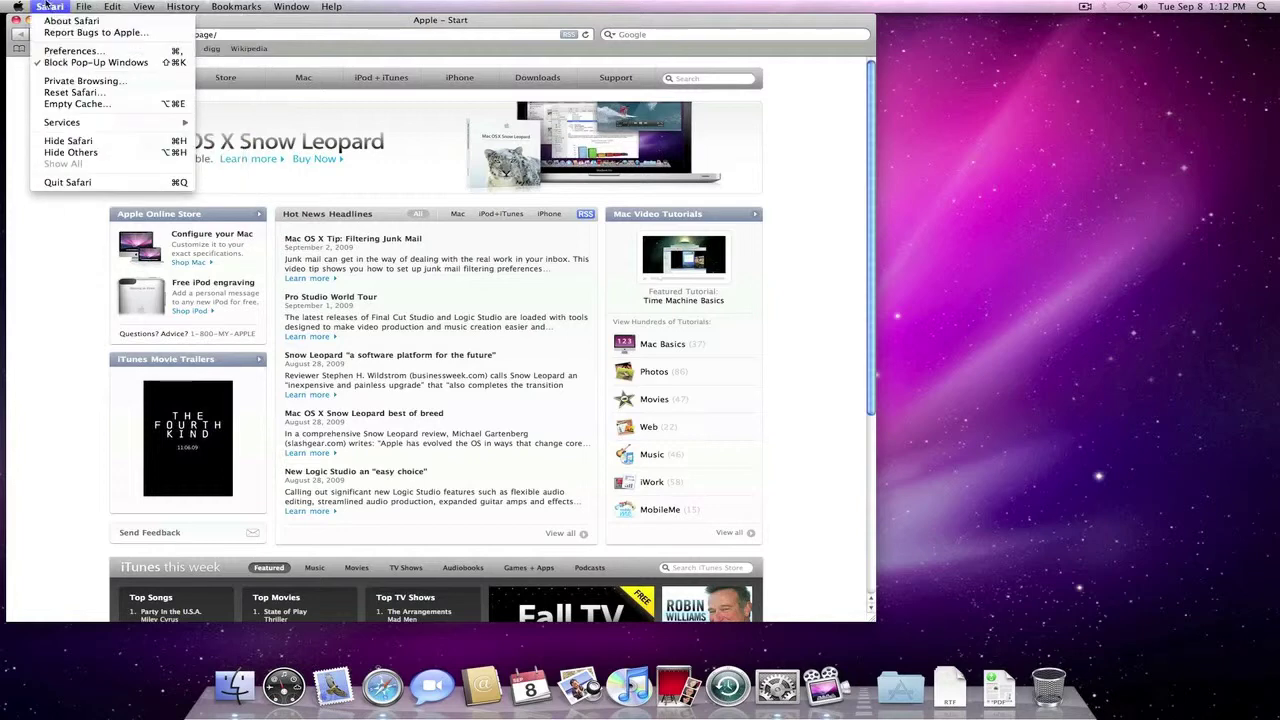
{"action": "left_click", "coordinate": [50, 181]}
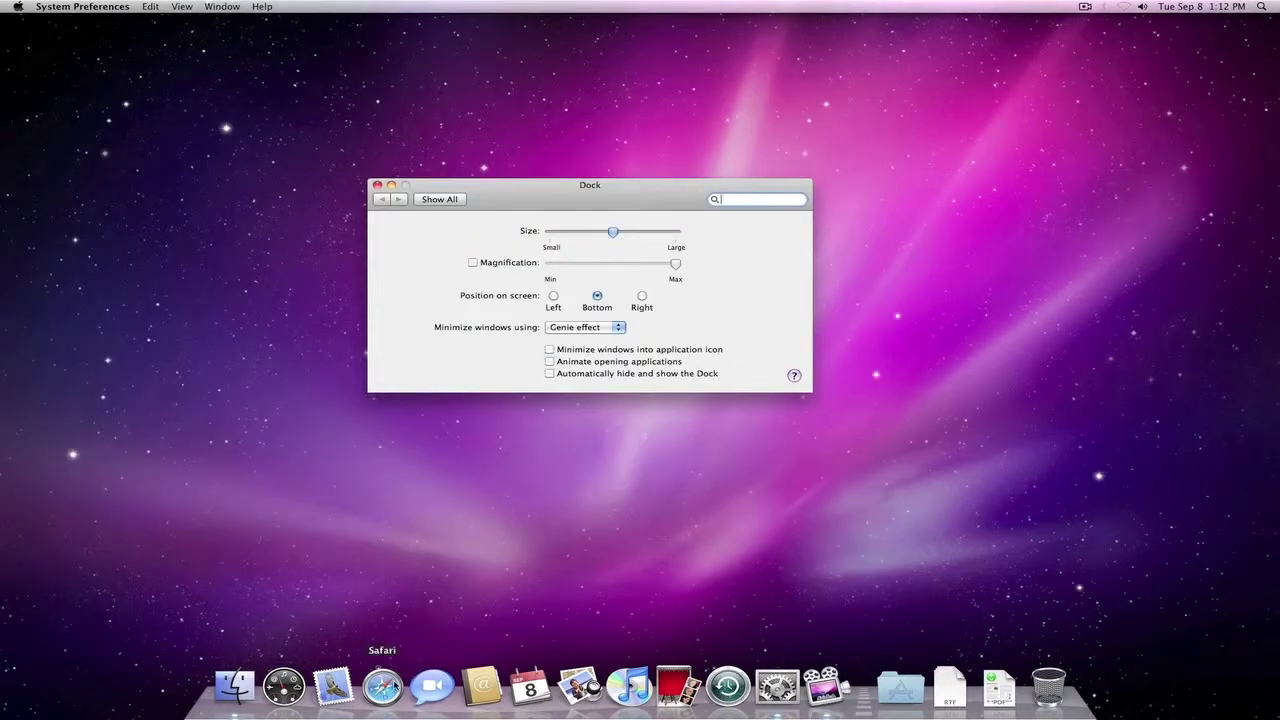
{"action": "left_click", "coordinate": [382, 686]}
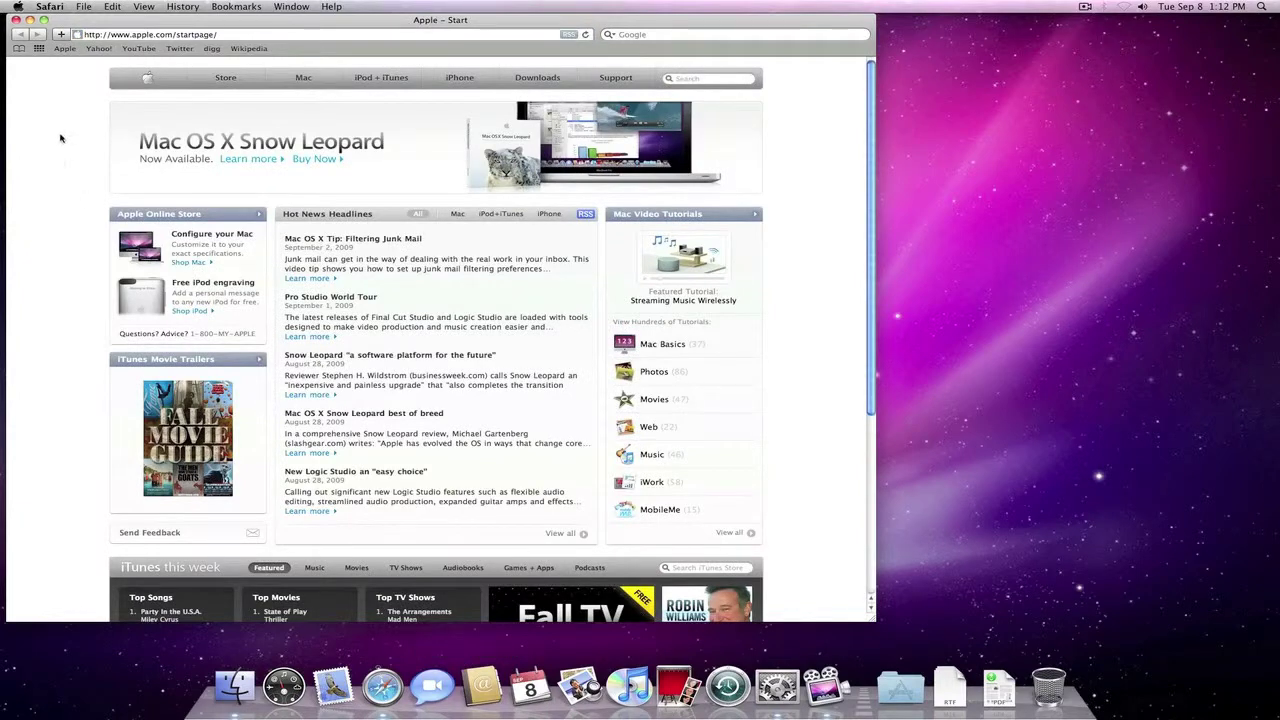
{"action": "left_click", "coordinate": [50, 7]}
{"action": "left_click", "coordinate": [57, 181]}
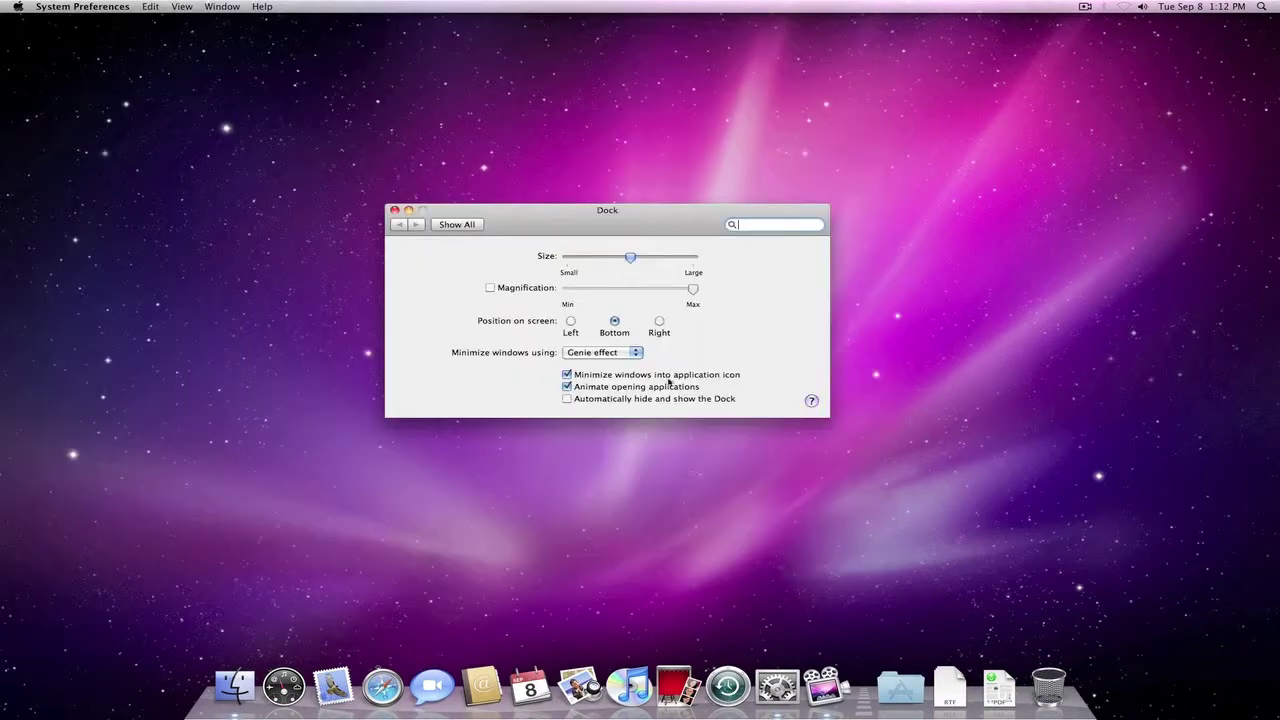
Turn 'Automatically hide and show the Dock' on and back off, then close System Preferences
{"action": "left_click", "coordinate": [602, 400]}
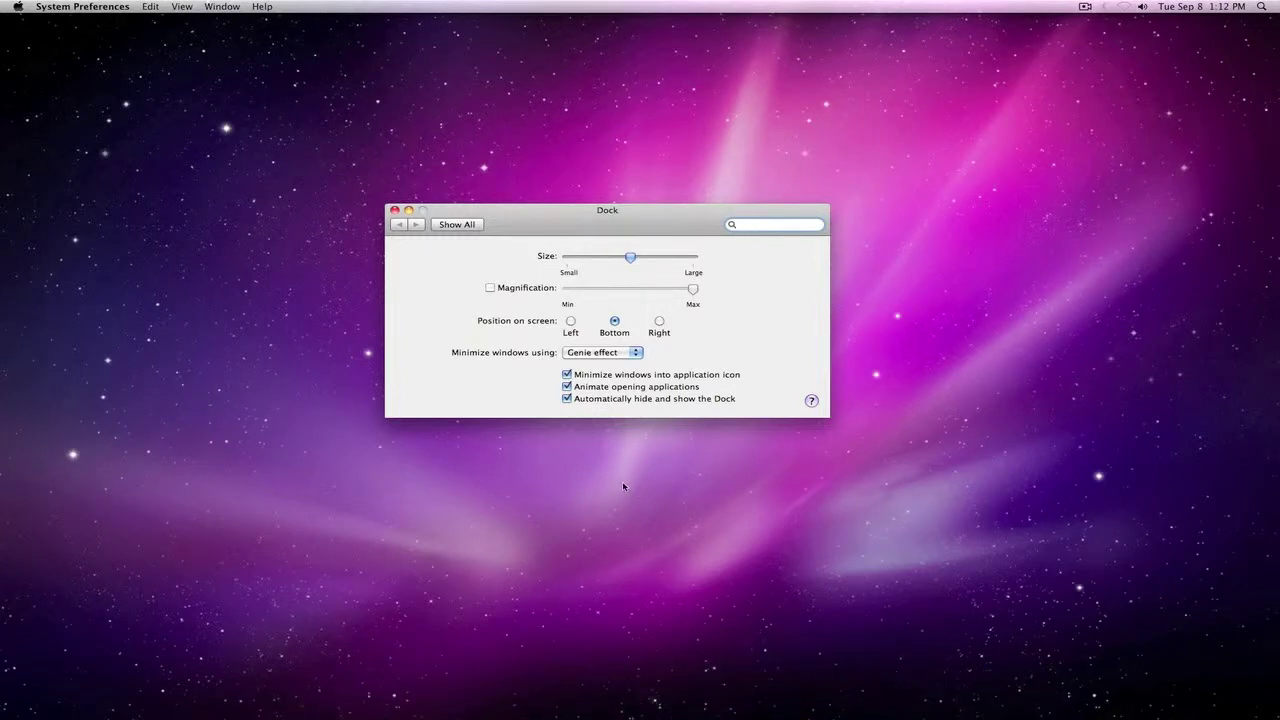
{"action": "left_click", "coordinate": [575, 400]}
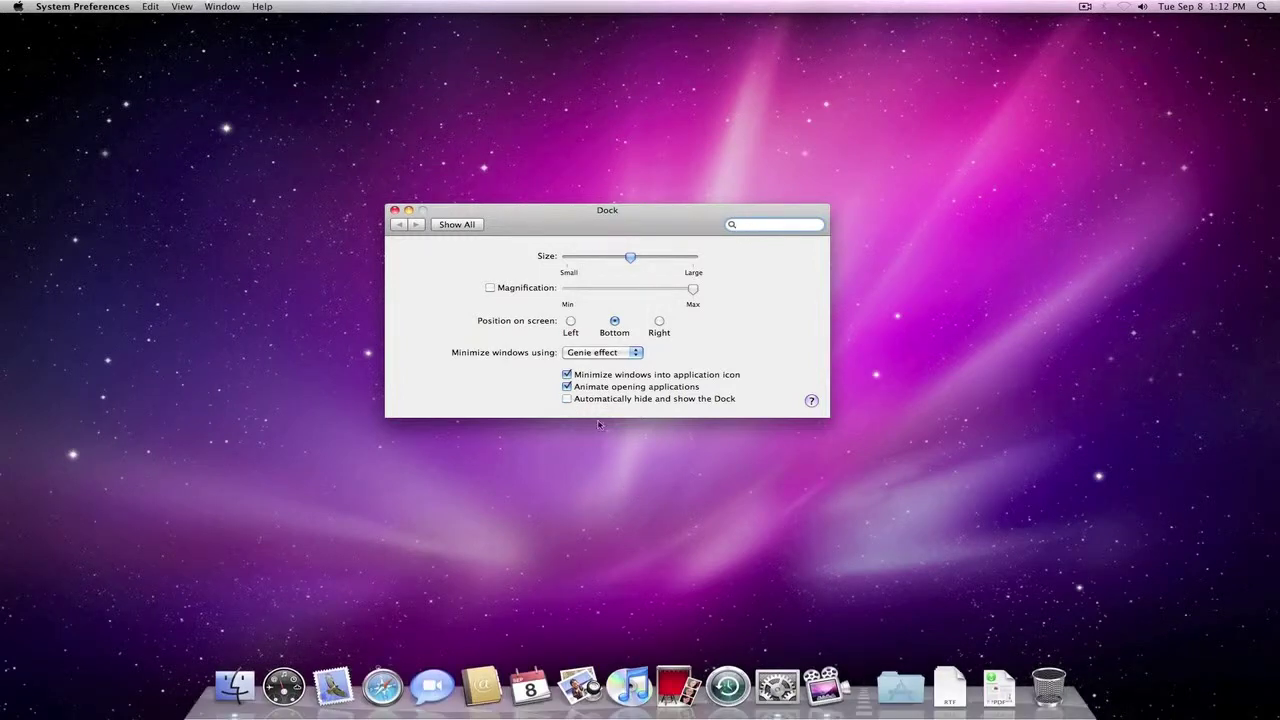
{"action": "left_click", "coordinate": [395, 211]}
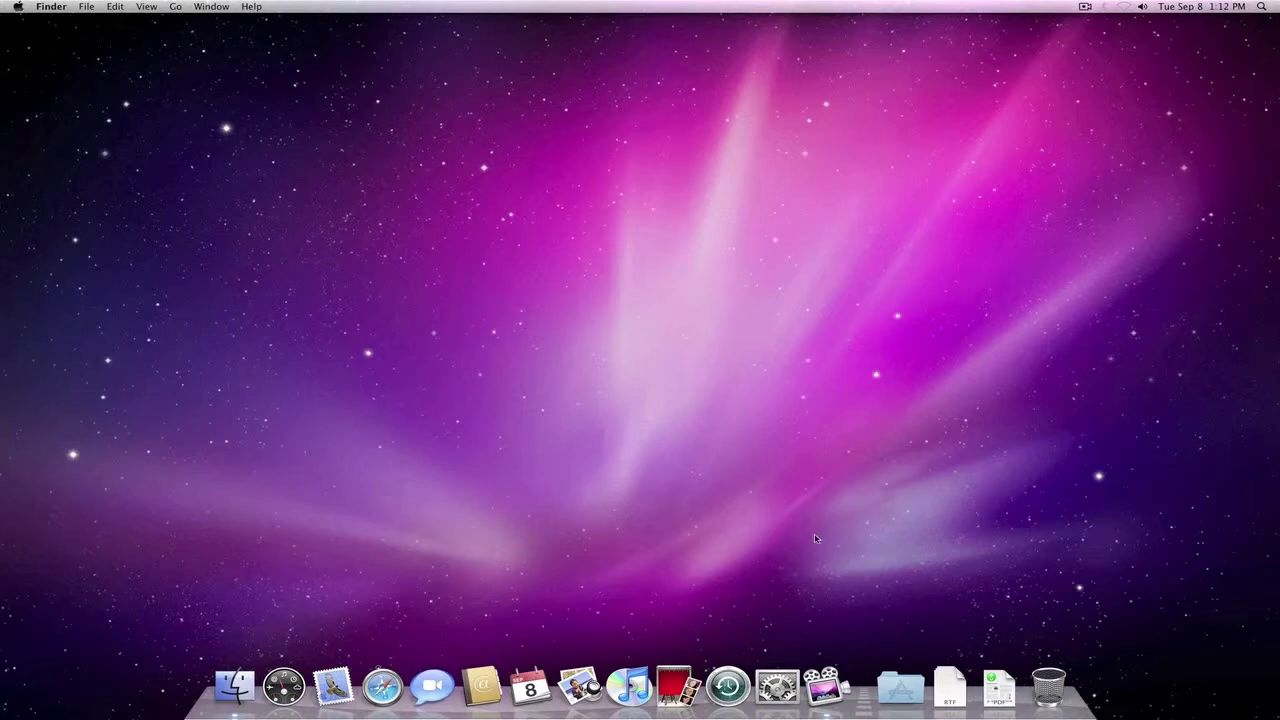
{"action": "right_click", "coordinate": [863, 705]}
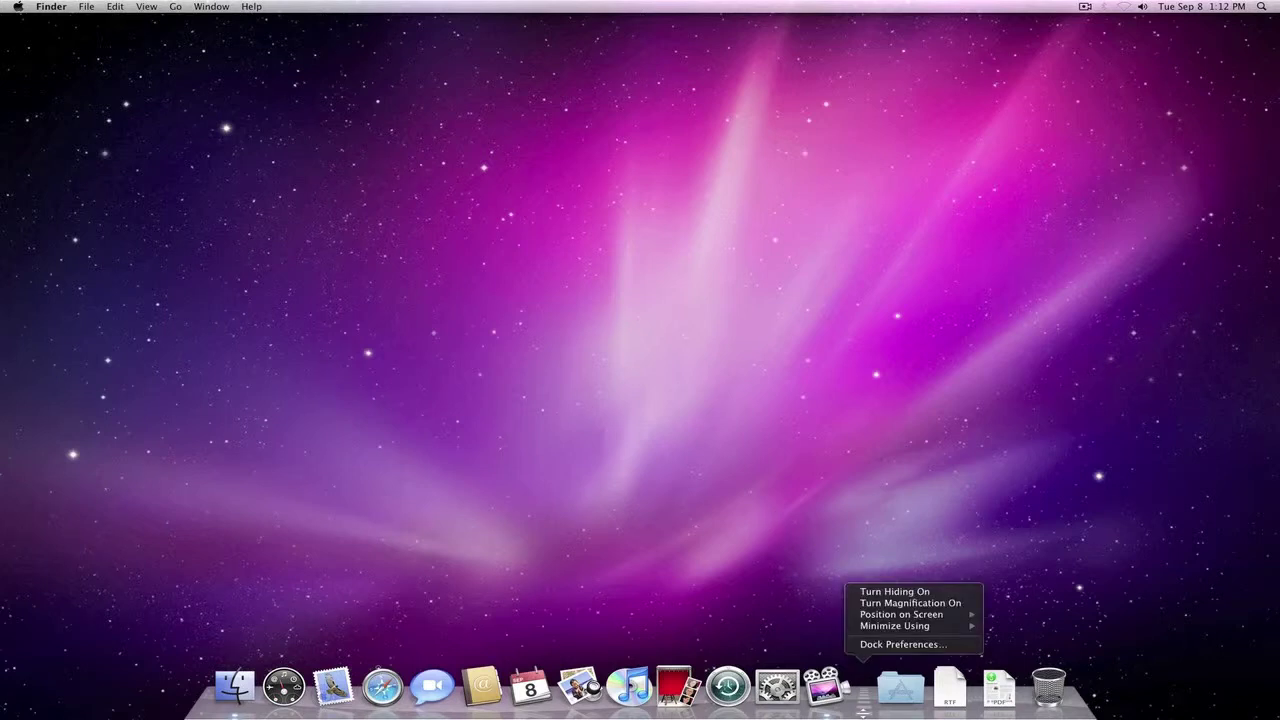
{"action": "left_click", "coordinate": [841, 645]}
{"action": "left_click", "coordinate": [778, 688]}
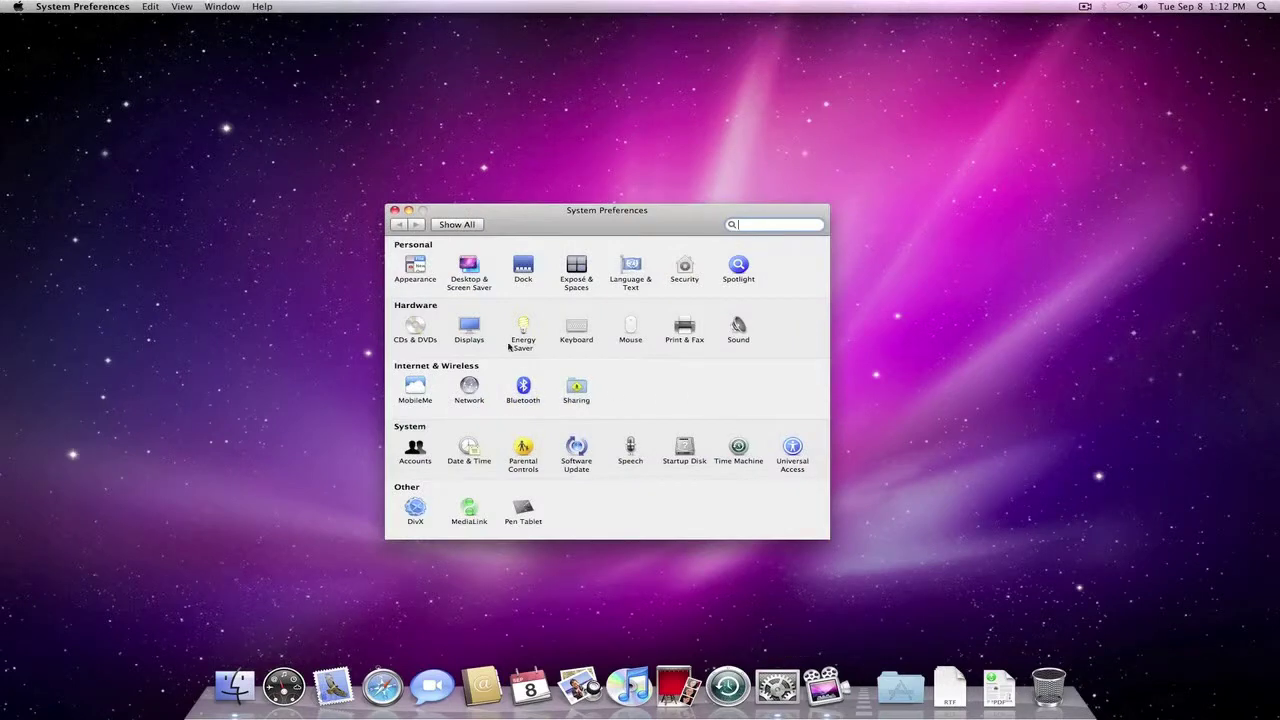
{"action": "left_click", "coordinate": [532, 262]}
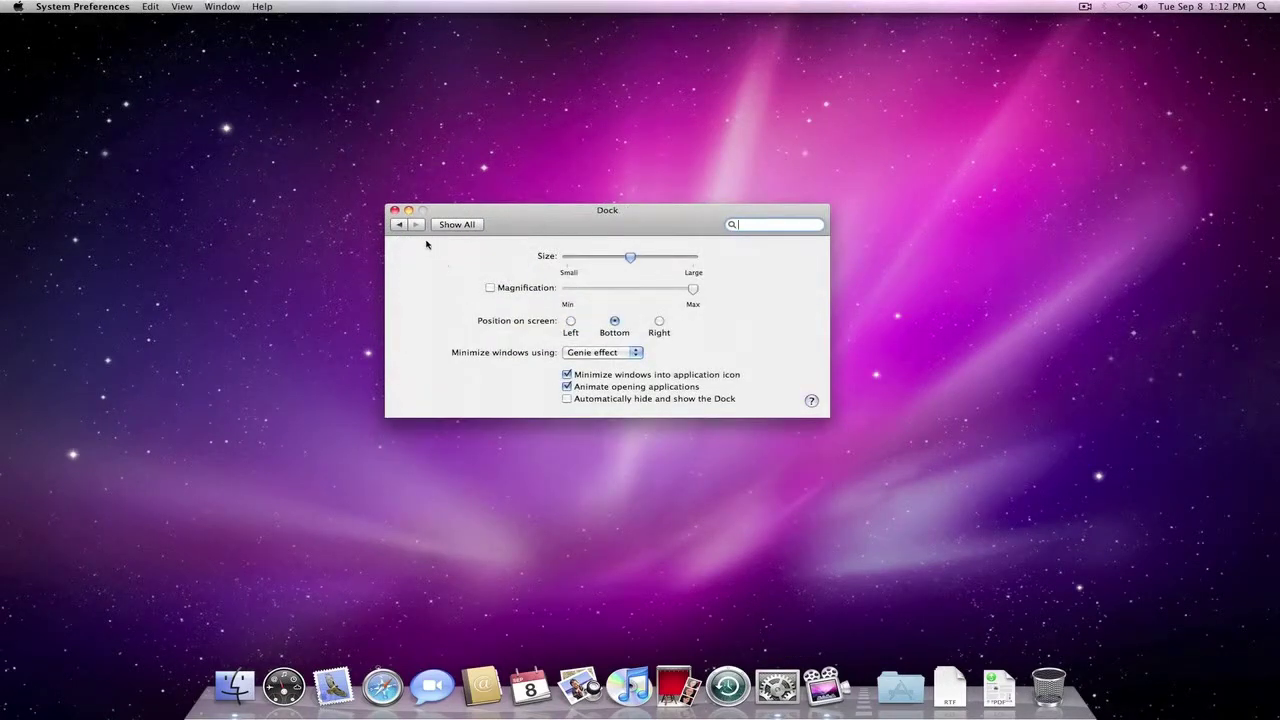
{"action": "left_click", "coordinate": [458, 225]}
{"action": "left_click", "coordinate": [396, 211]}
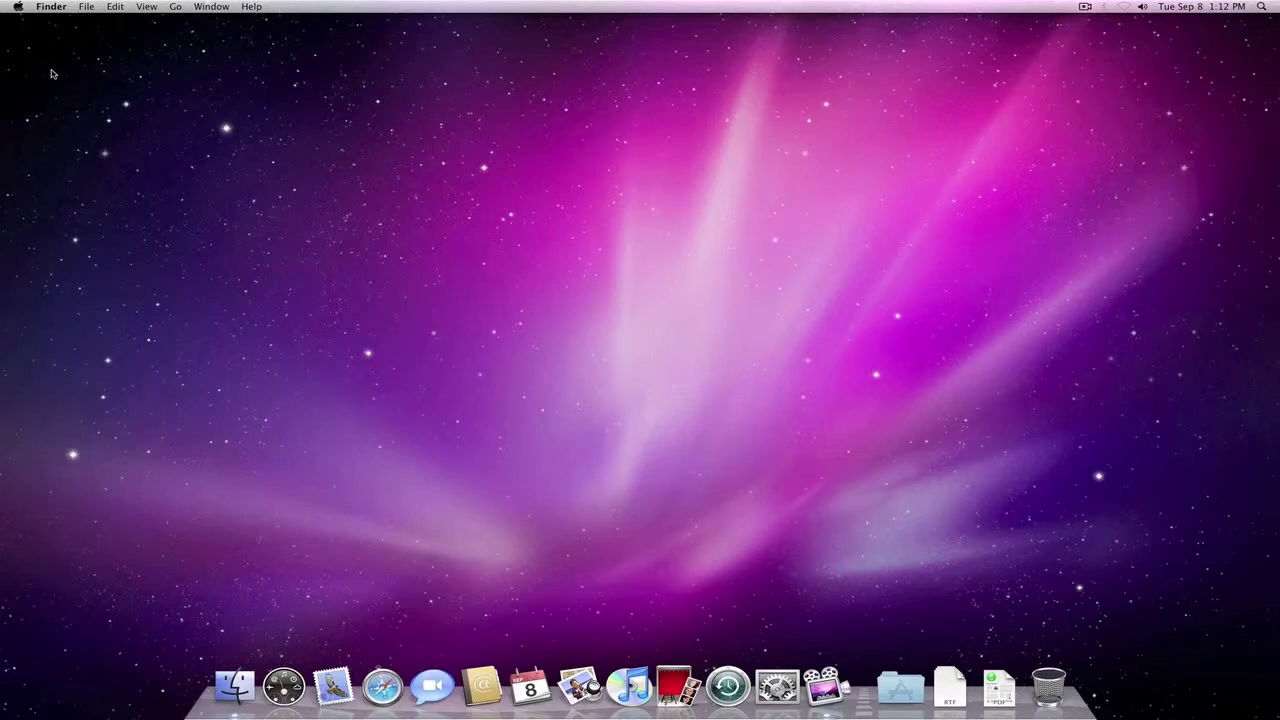
{"action": "left_click", "coordinate": [19, 7]}
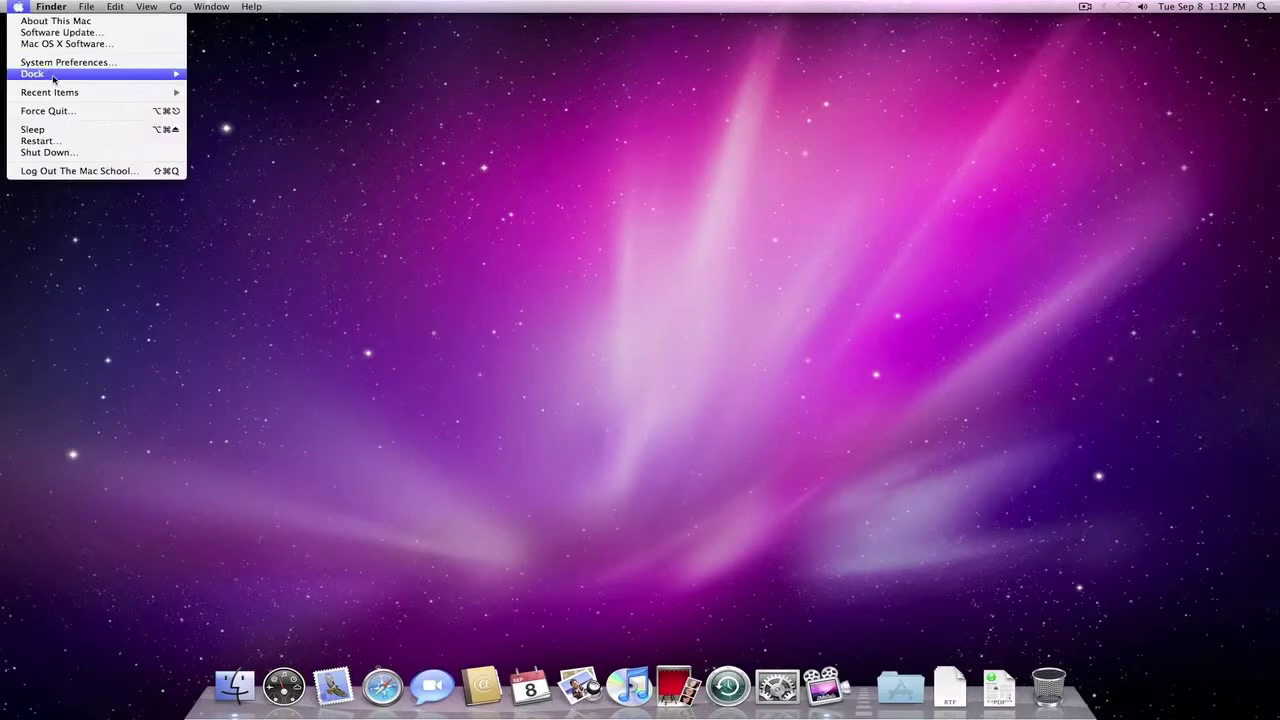
{"action": "mouse_move", "coordinate": [55, 78]}
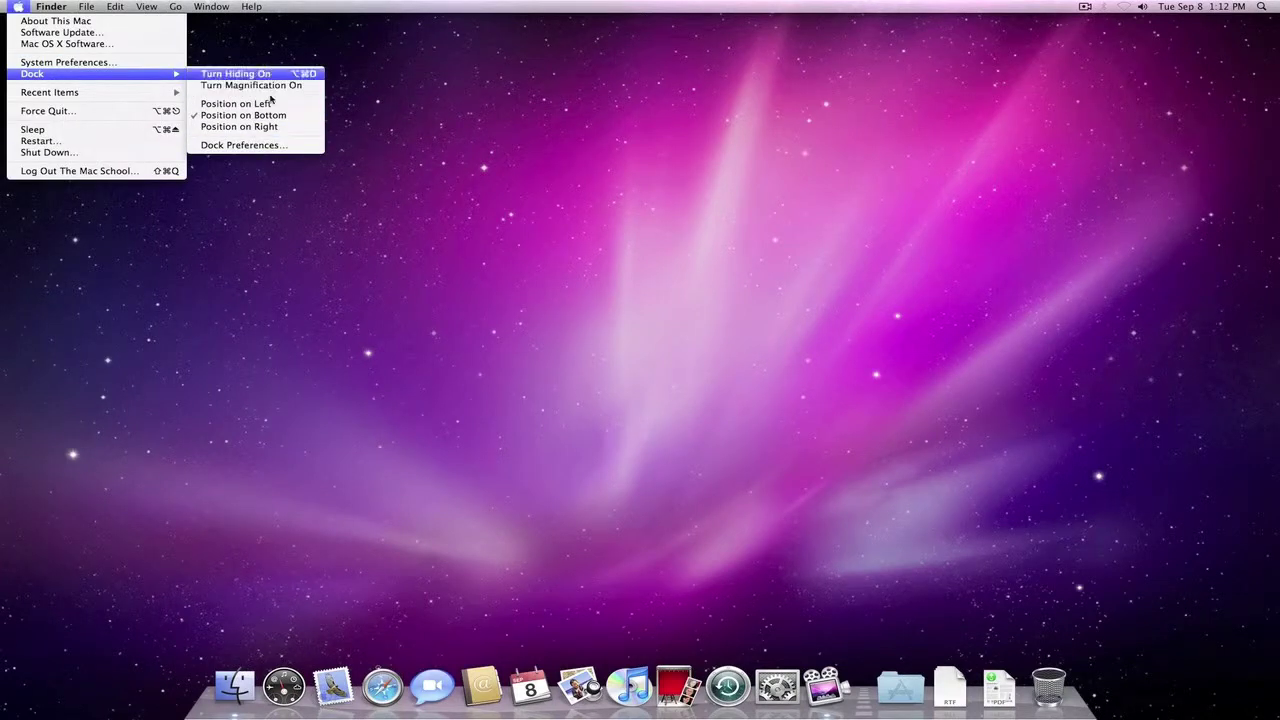
{"action": "left_click", "coordinate": [530, 347]}
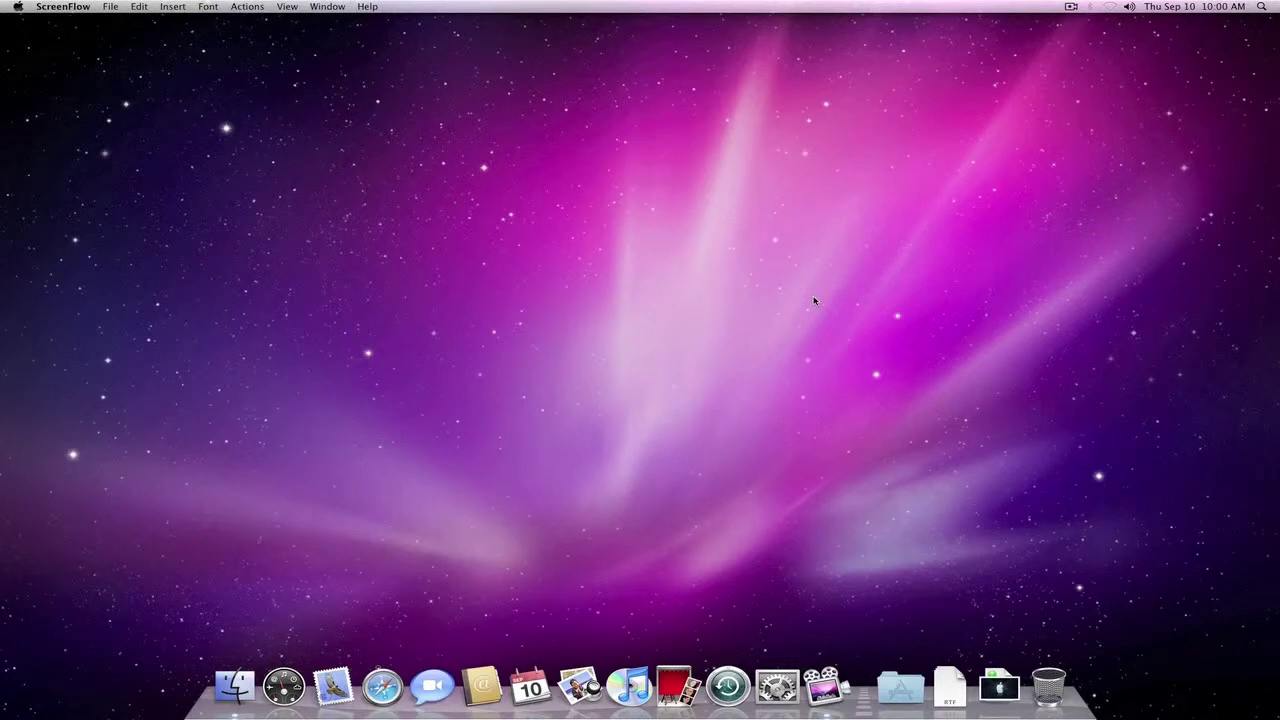